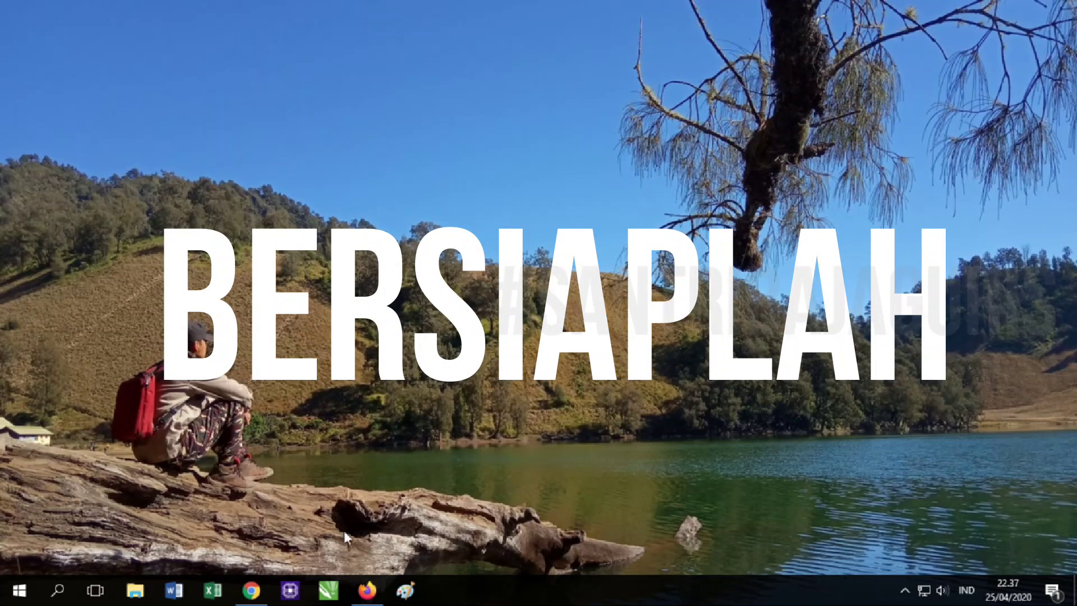
Launch CorelDRAW X7 and create a new blank A4 document in centimeters
left_click(318, 601)
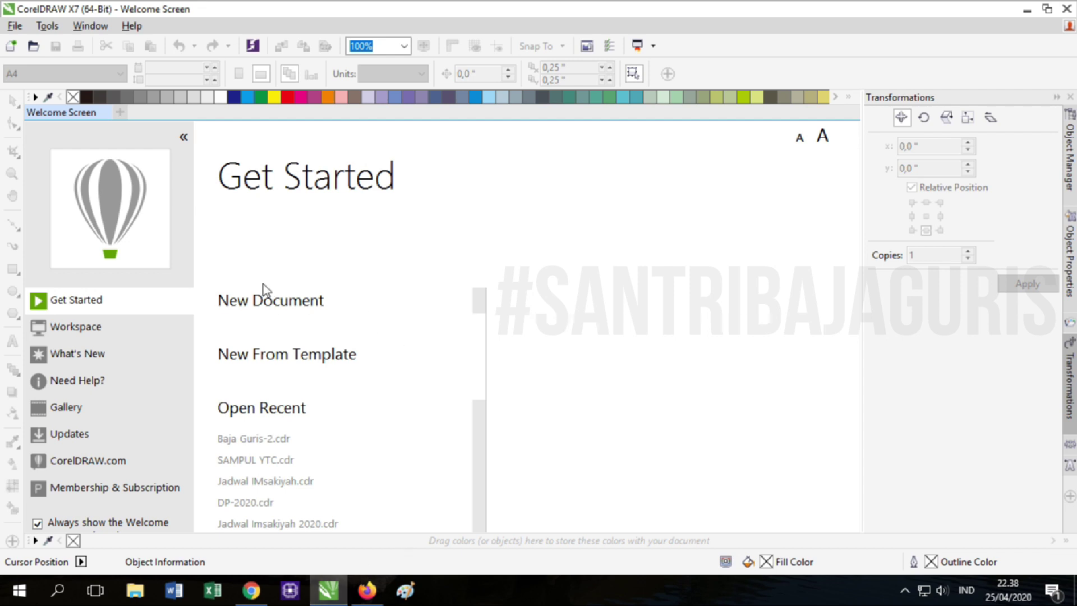
left_click(263, 300)
left_click(528, 462)
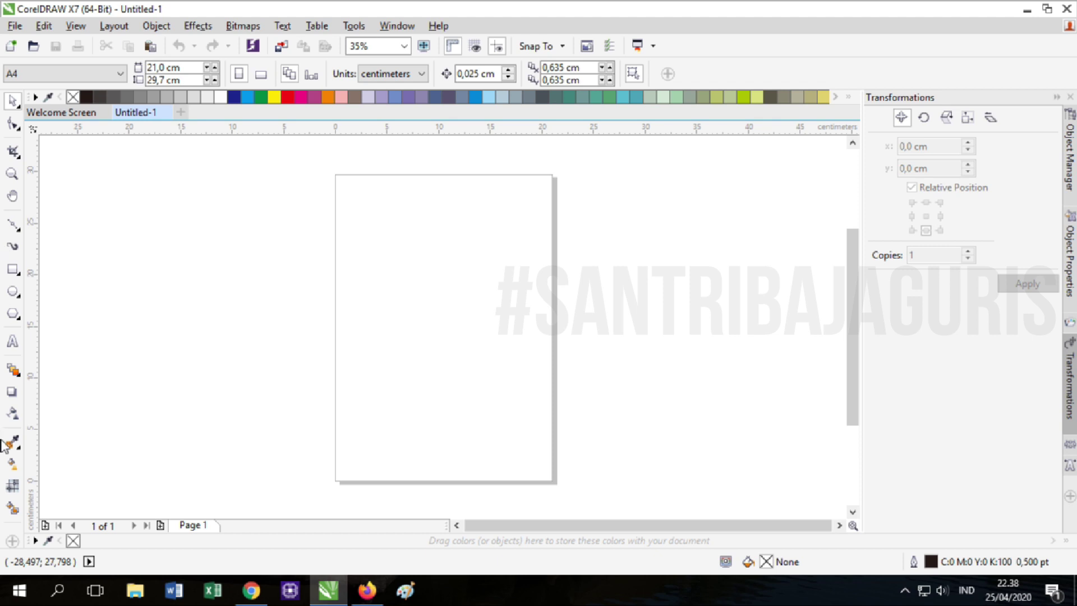
right_click(12, 527)
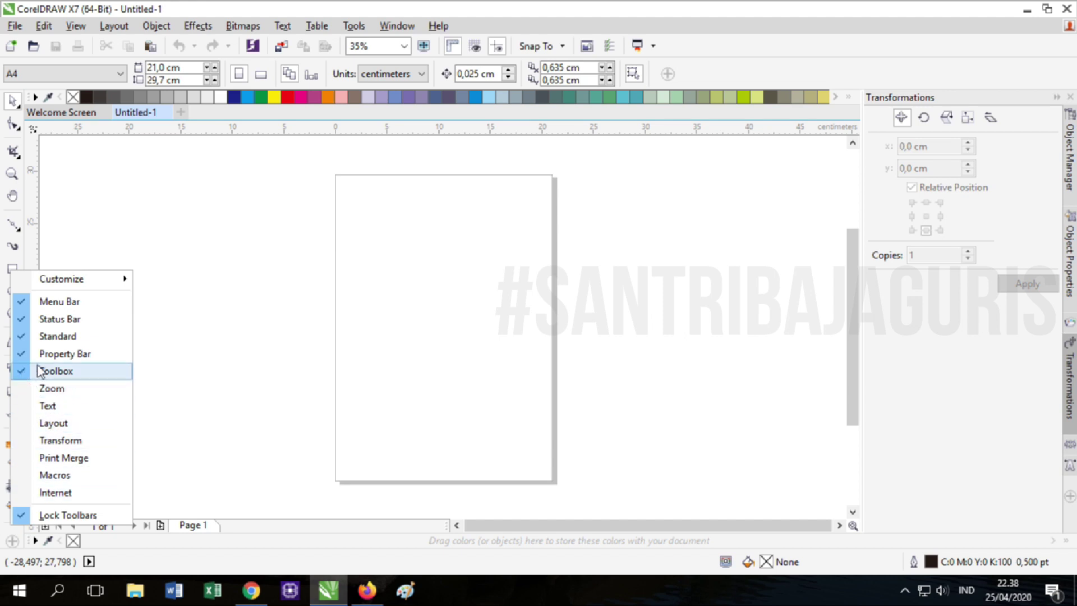
mouse_move(102, 279)
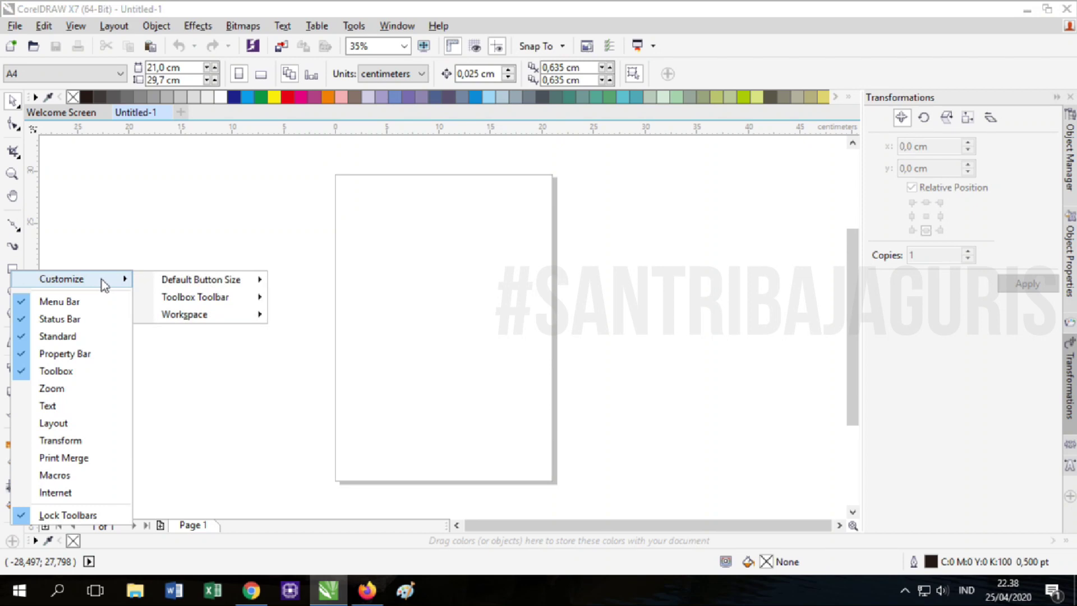
mouse_move(228, 303)
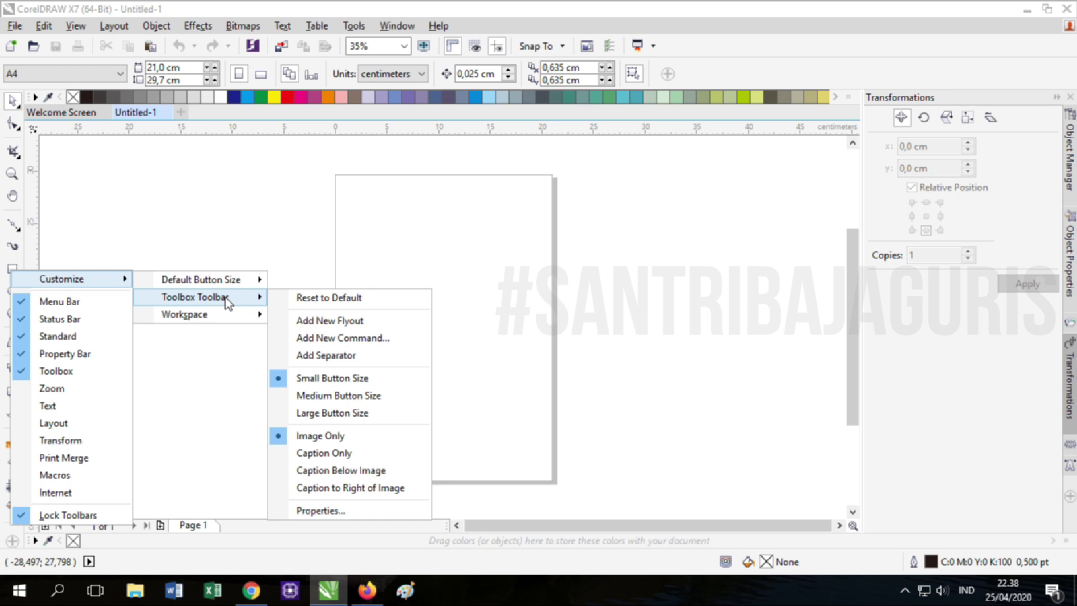
mouse_move(255, 284)
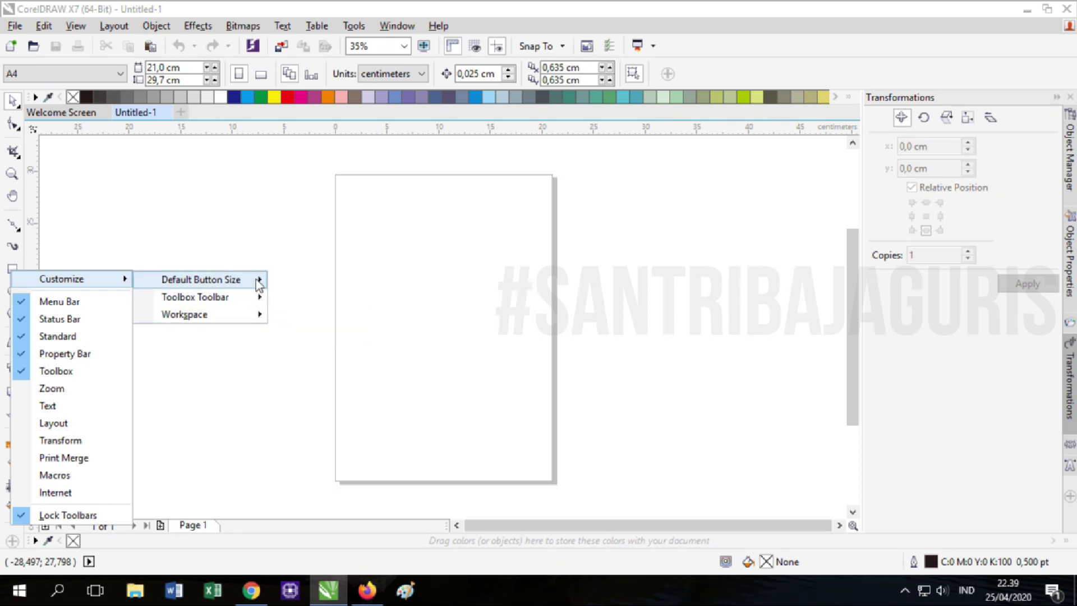
Examine the Toolbox settings in the program options for the tools from Angular Dimension through Freehand/Bezier, and leave without changes
left_click(354, 27)
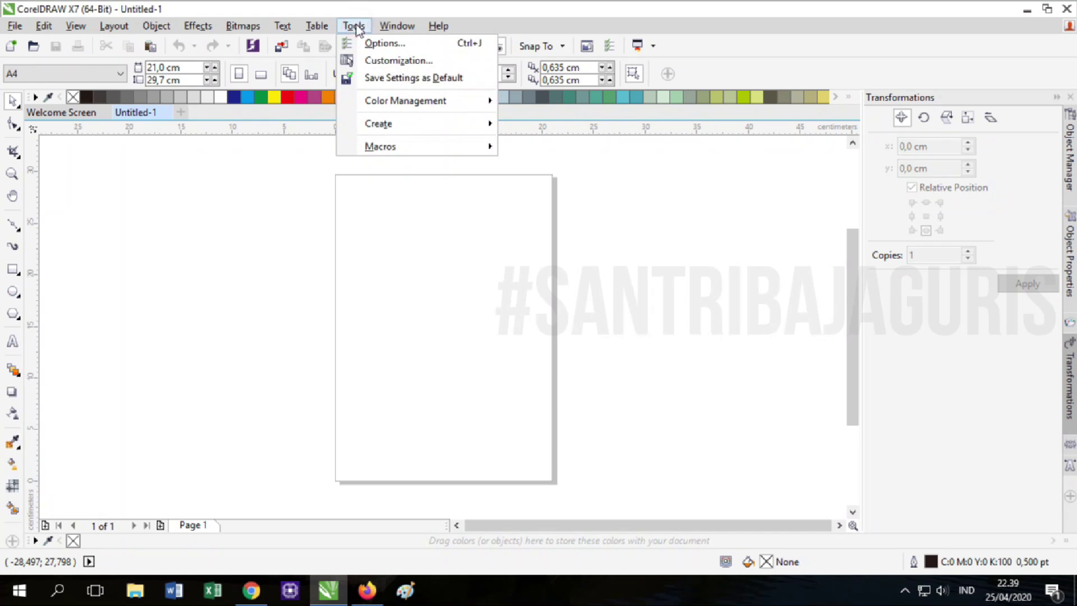
left_click(377, 45)
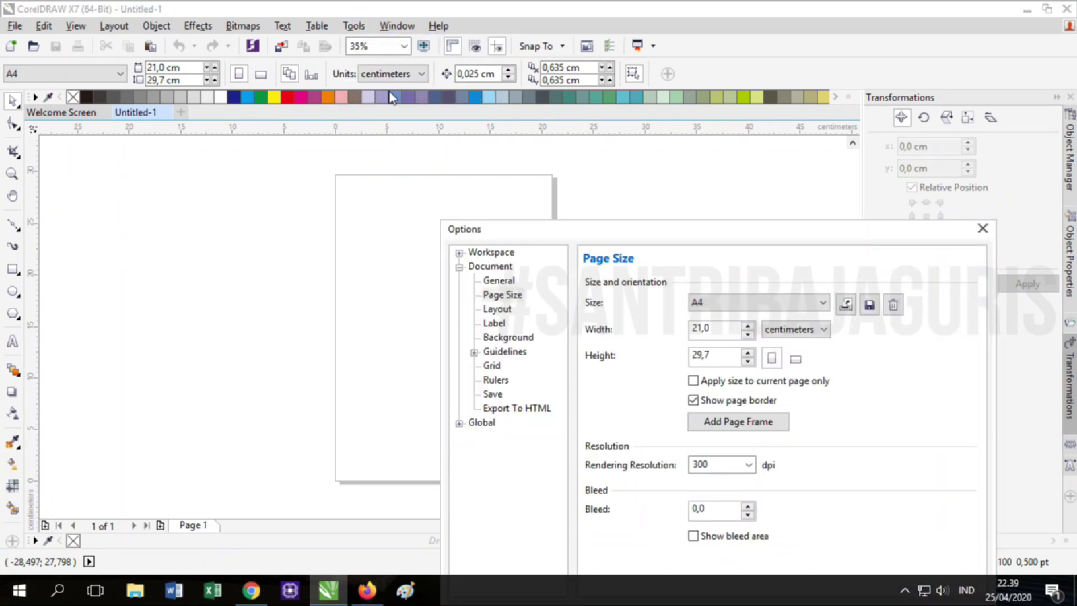
left_click(459, 253)
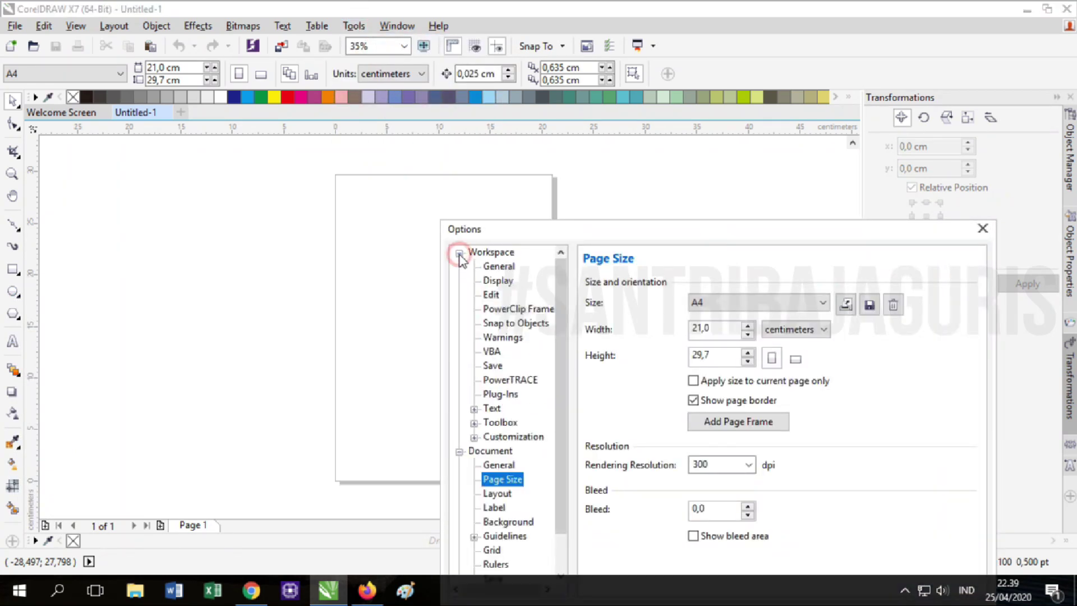
left_click(474, 422)
left_click_drag(619, 230, 588, 64)
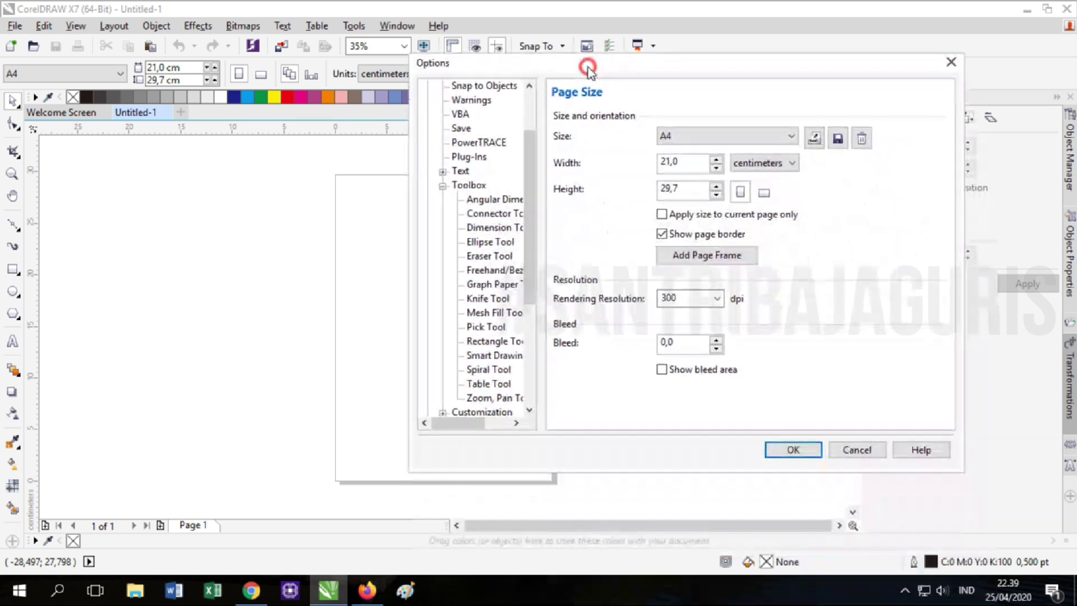
left_click(492, 202)
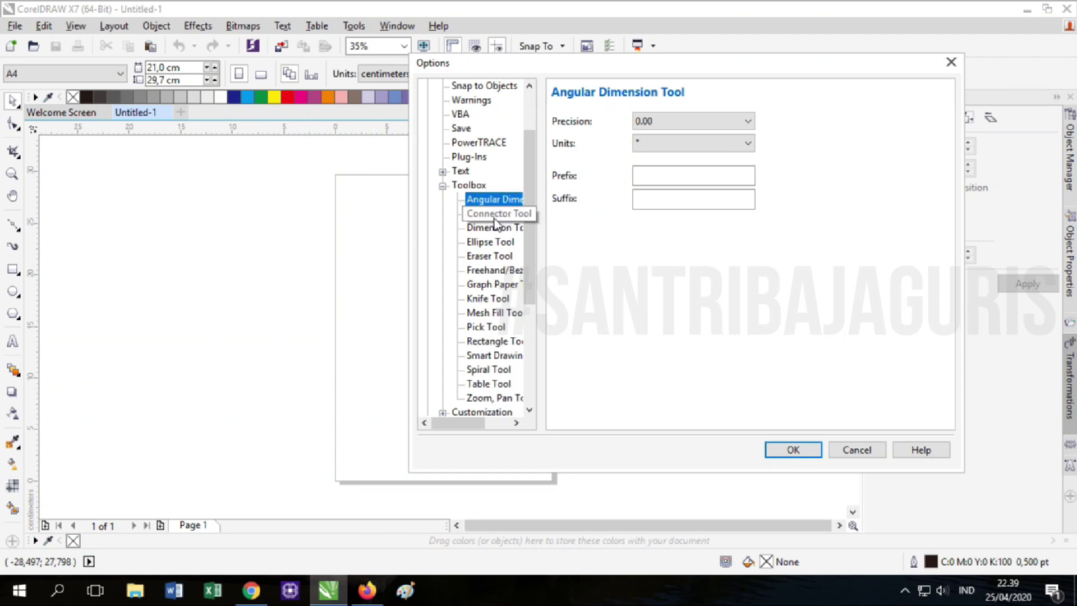
left_click(492, 214)
left_click(497, 228)
left_click(491, 242)
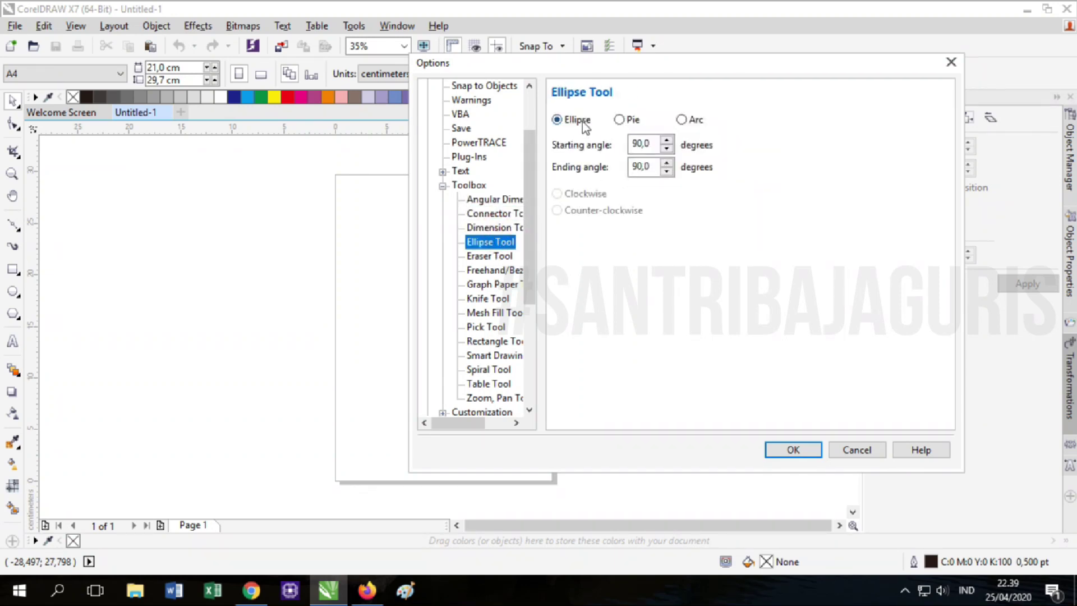
left_click(492, 259)
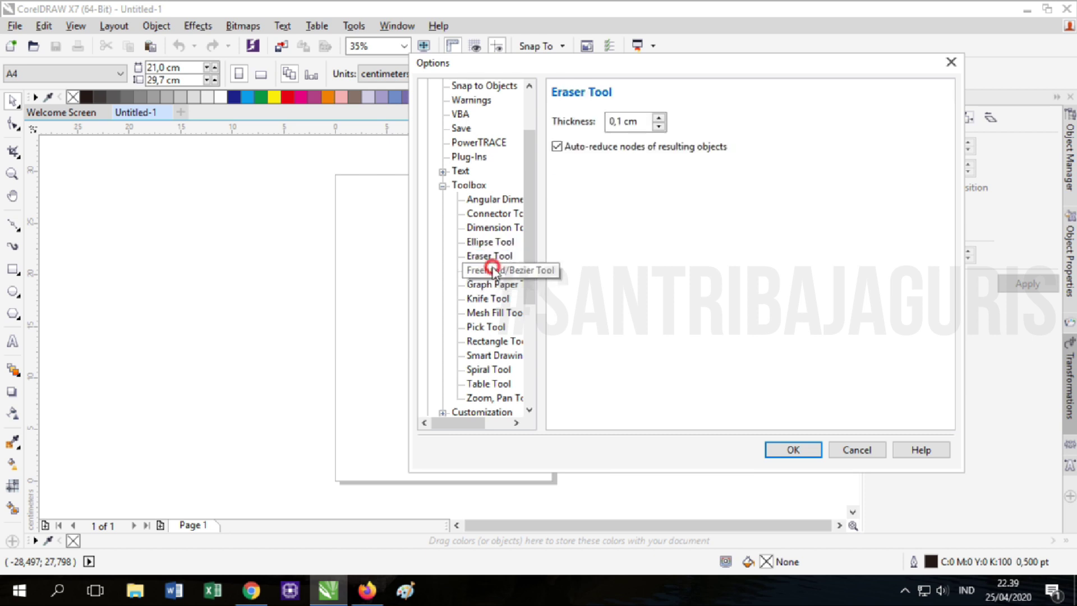
left_click(486, 270)
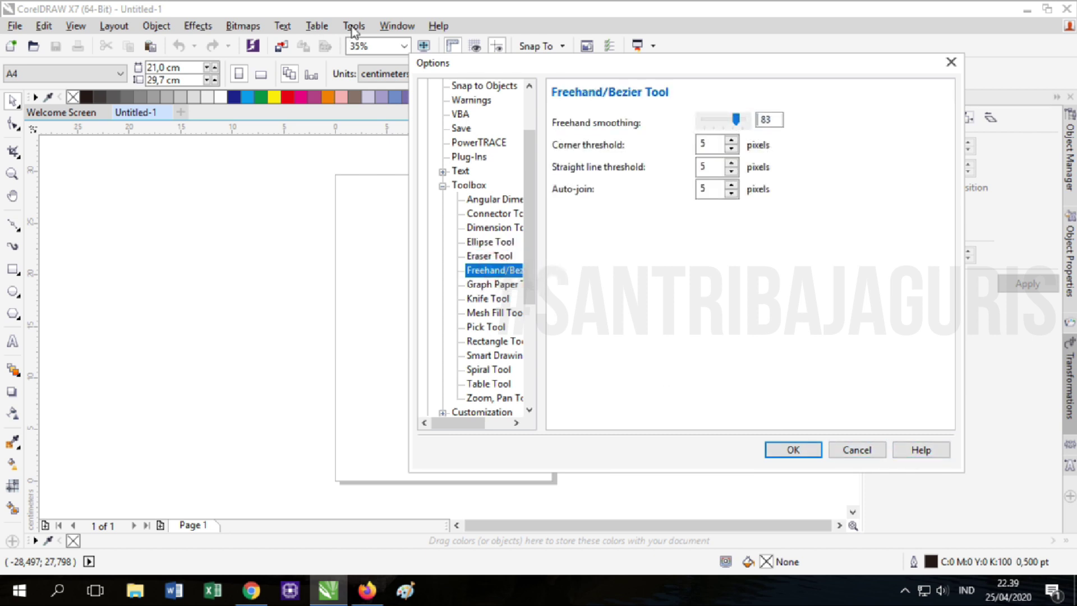
left_click(442, 185)
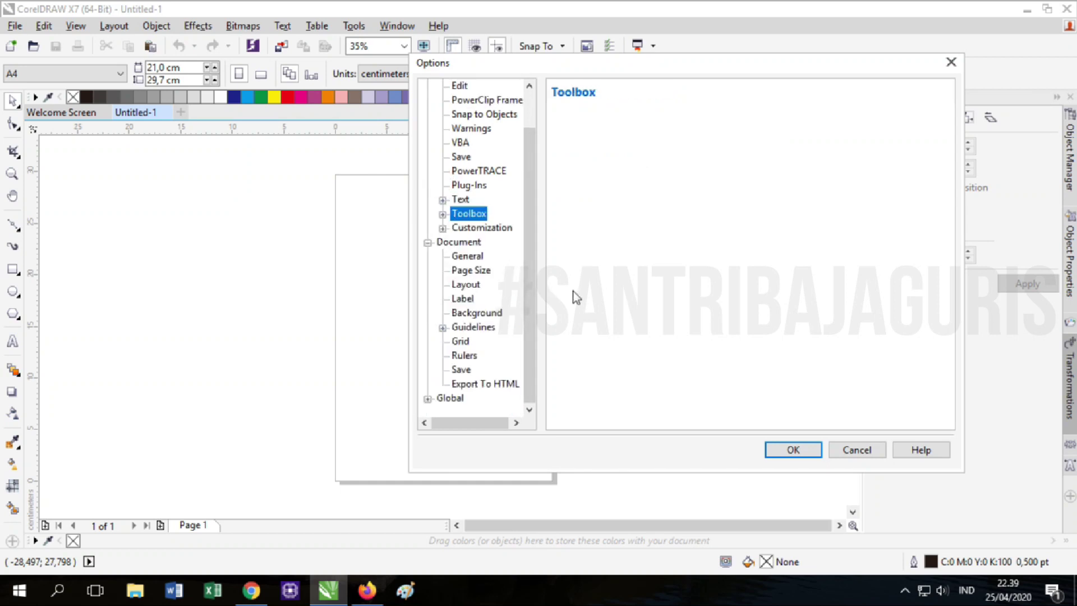
left_click(858, 449)
left_click(10, 103)
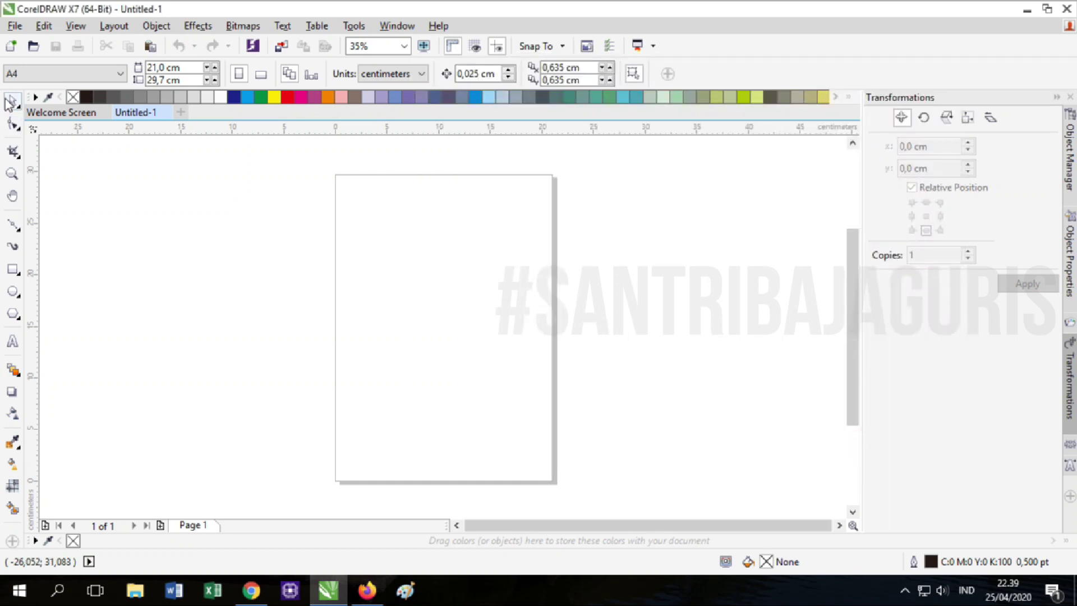
left_click(14, 104)
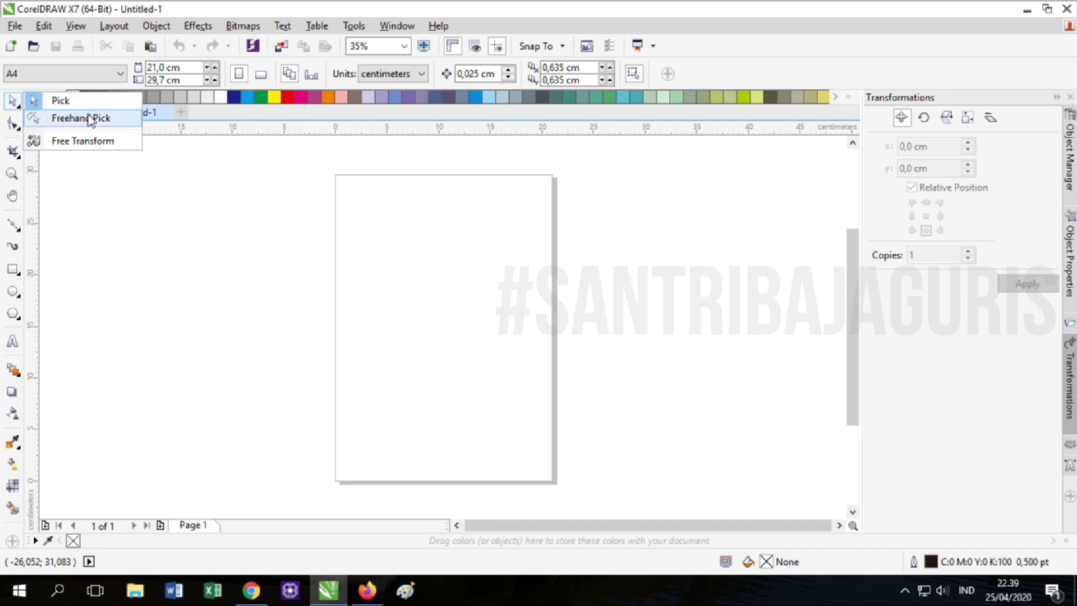
left_click(12, 101)
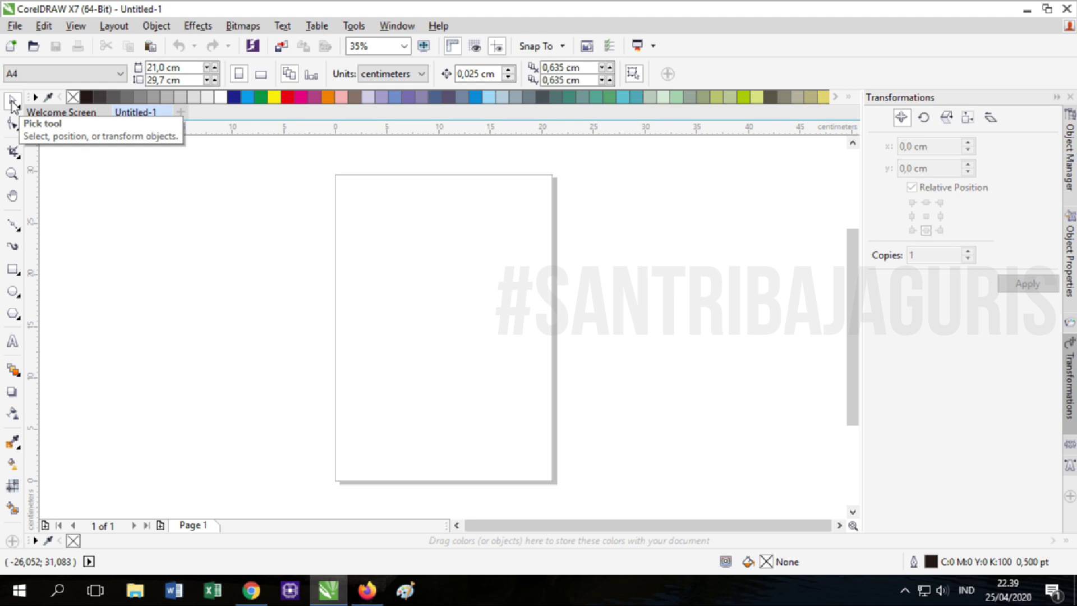
left_click(13, 104)
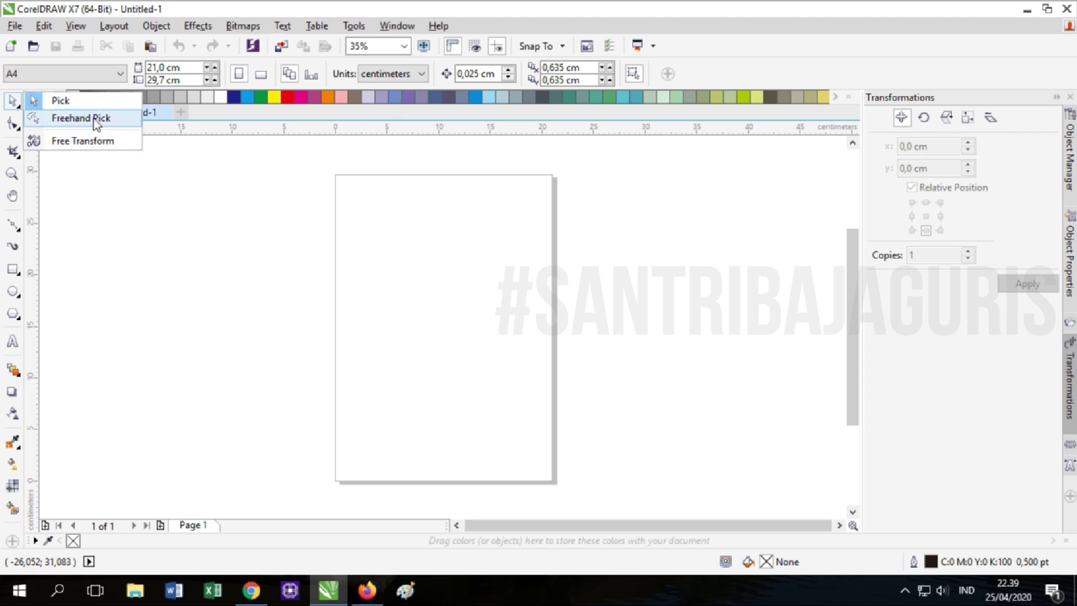
left_click(81, 104)
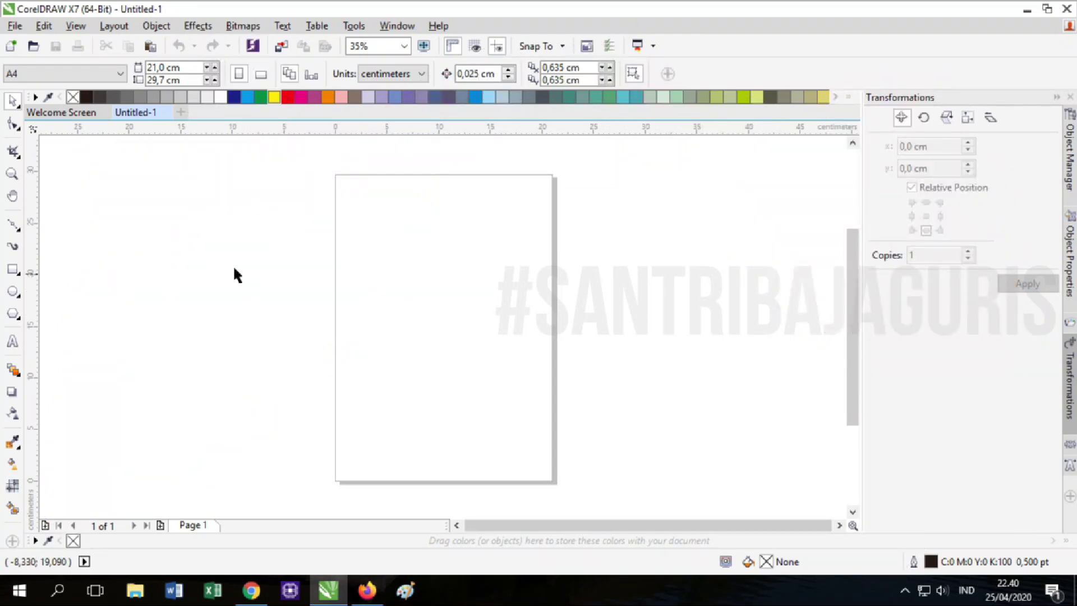
Draw a rectangle about 8.5 by 10.4 cm beside the page and an ellipse about 11 by 12.5 cm on it
left_click(12, 269)
left_click_drag(169, 202, 257, 309)
left_click(12, 291)
left_click_drag(401, 266, 517, 398)
Select the rectangle and the ellipse alternately with the Pick tool, finishing on the ellipse
left_click(11, 104)
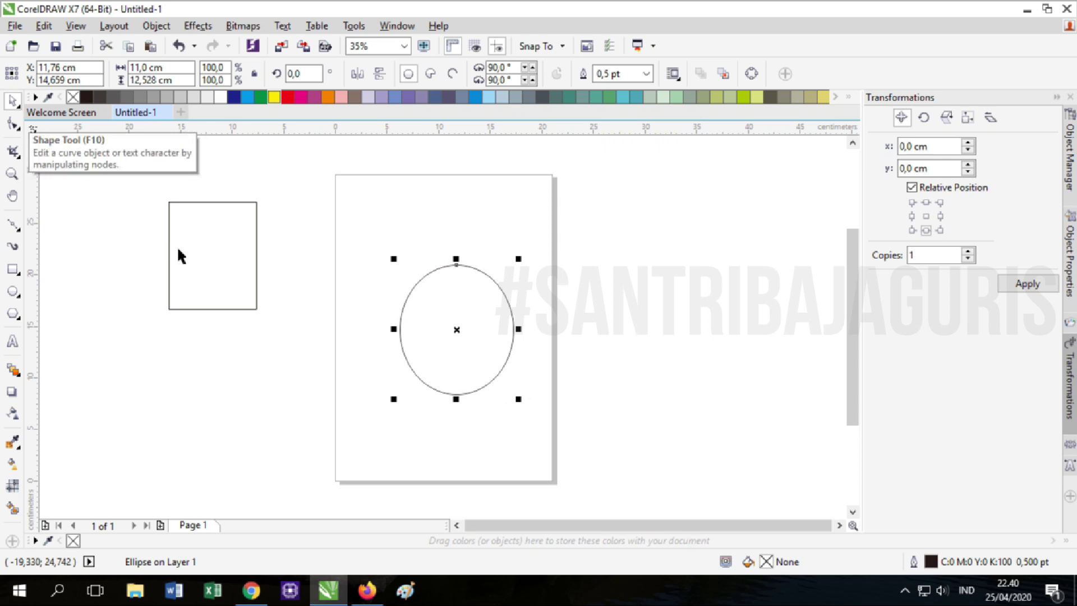
left_click(199, 242)
left_click(457, 336)
left_click(224, 274)
left_click(431, 332)
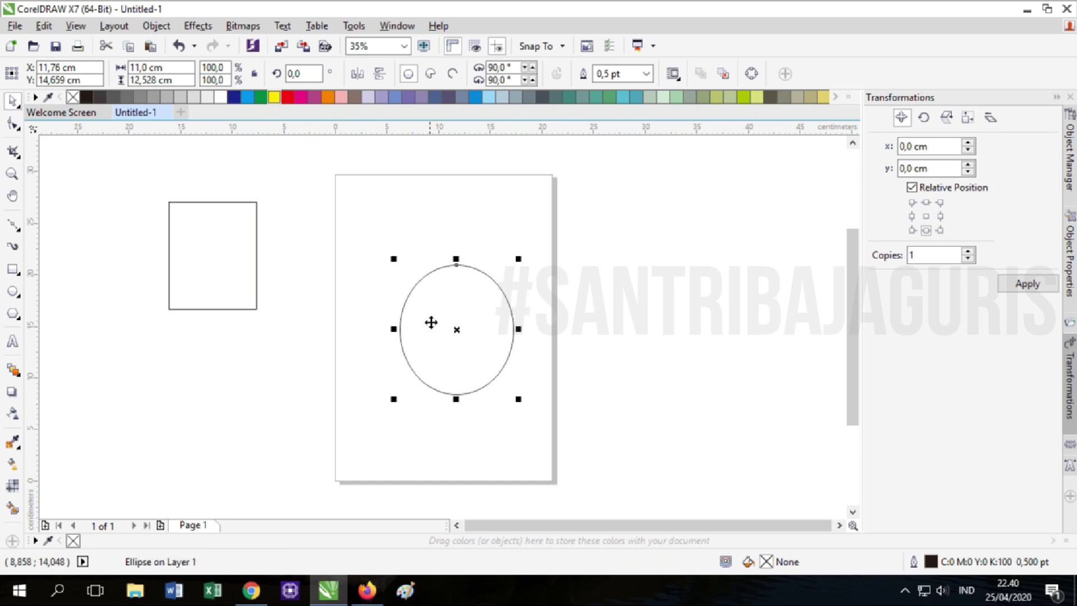
Show the rectangle's rotate and skew handles and skew its right side slightly downward, by about 0.2°
left_click(224, 247)
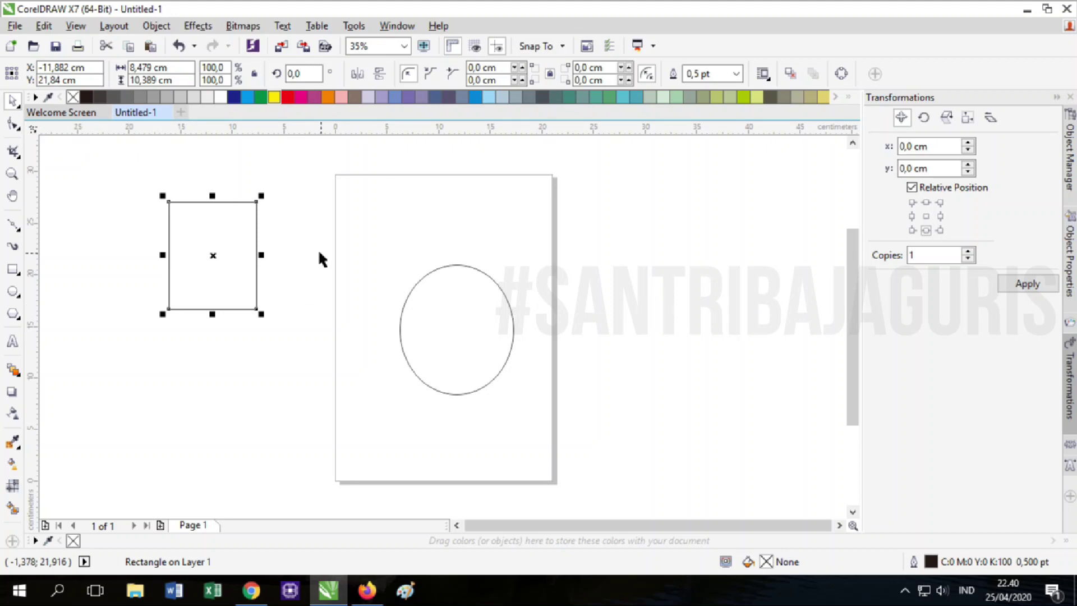
left_click(219, 232)
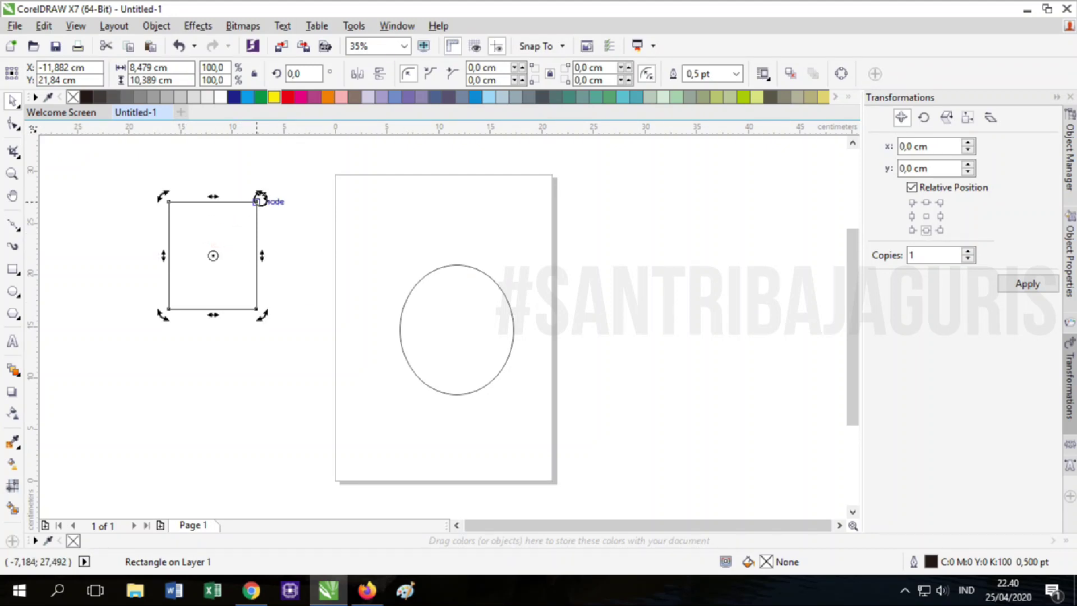
mouse_move(261, 197)
left_mouse_down()
mouse_move(295, 362)
mouse_move(303, 219)
mouse_move(262, 171)
mouse_move(271, 183)
left_mouse_up()
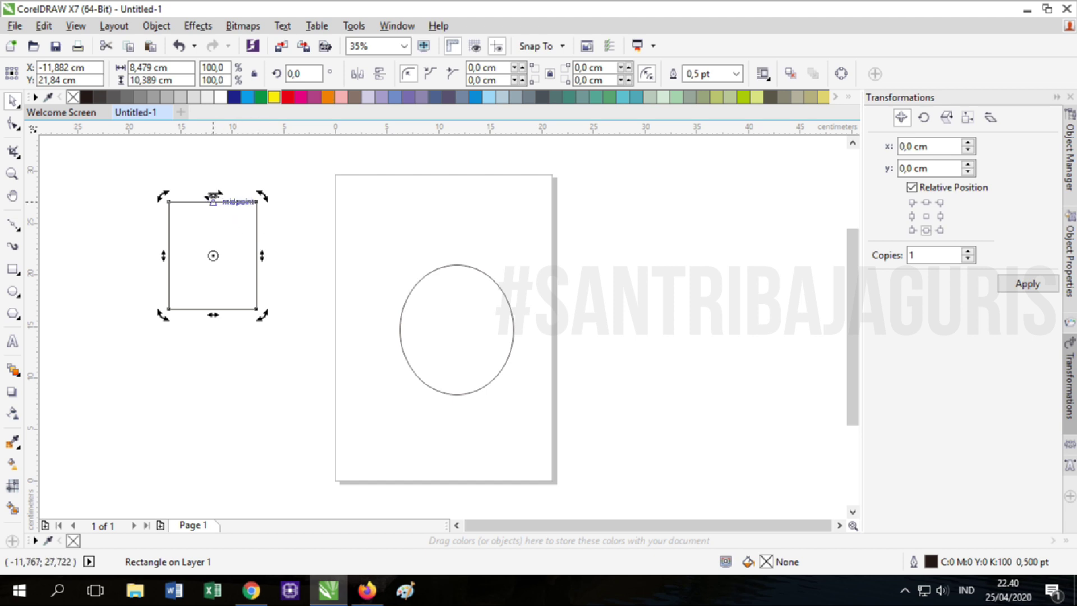
left_click_drag(263, 253, 265, 293)
mouse_move(265, 274)
left_mouse_down()
mouse_move(271, 201)
mouse_move(265, 278)
left_mouse_up()
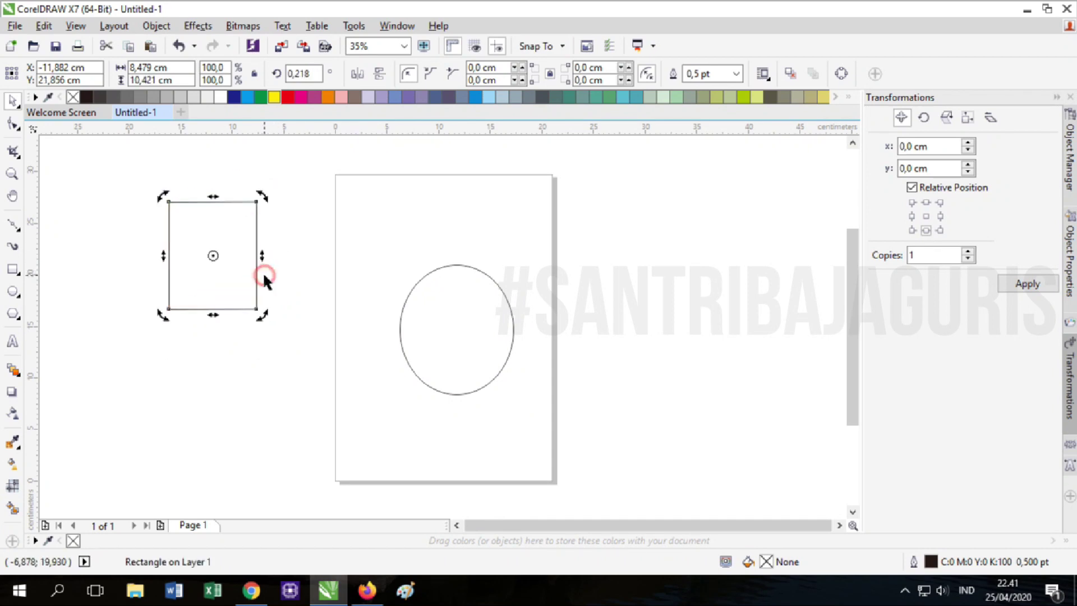
Select the rectangle and ellipse together by lassoing them with the Freehand Pick tool, and return to the Pick tool
left_click(13, 103)
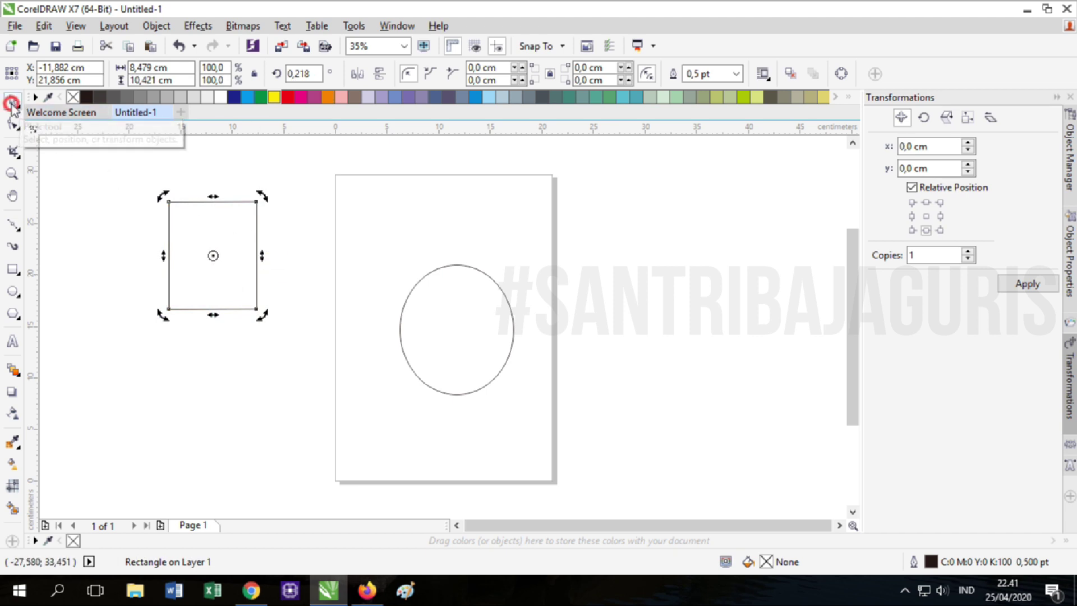
left_click(45, 119)
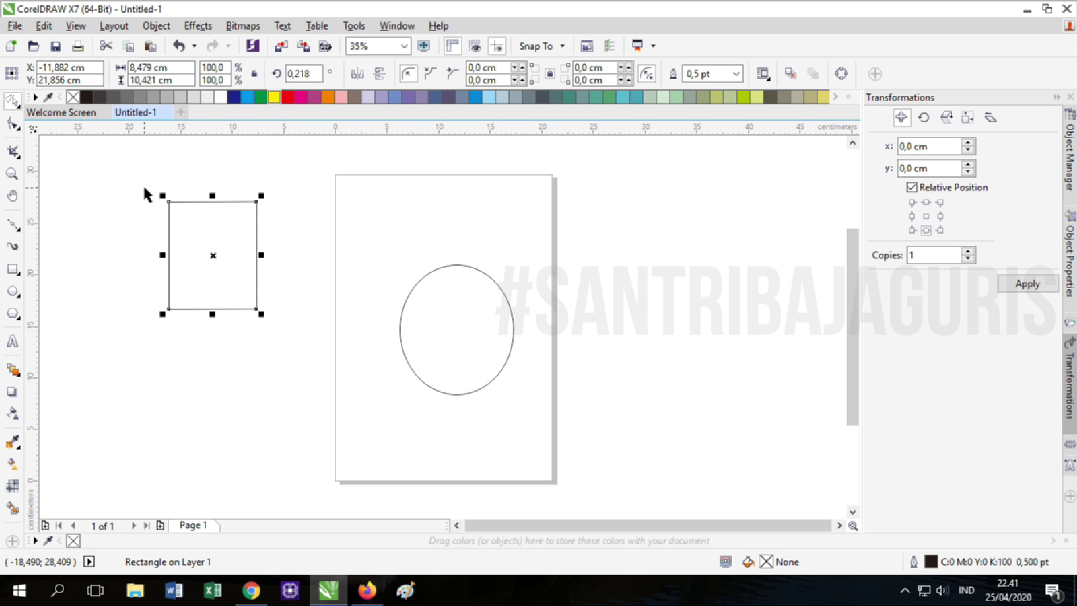
mouse_move(145, 190)
left_mouse_down()
mouse_move(303, 153)
mouse_move(377, 161)
mouse_move(459, 195)
mouse_move(525, 268)
mouse_move(559, 338)
mouse_move(551, 388)
mouse_move(511, 419)
mouse_move(438, 432)
mouse_move(284, 369)
mouse_move(205, 370)
mouse_move(118, 334)
mouse_move(102, 297)
mouse_move(105, 249)
left_mouse_up()
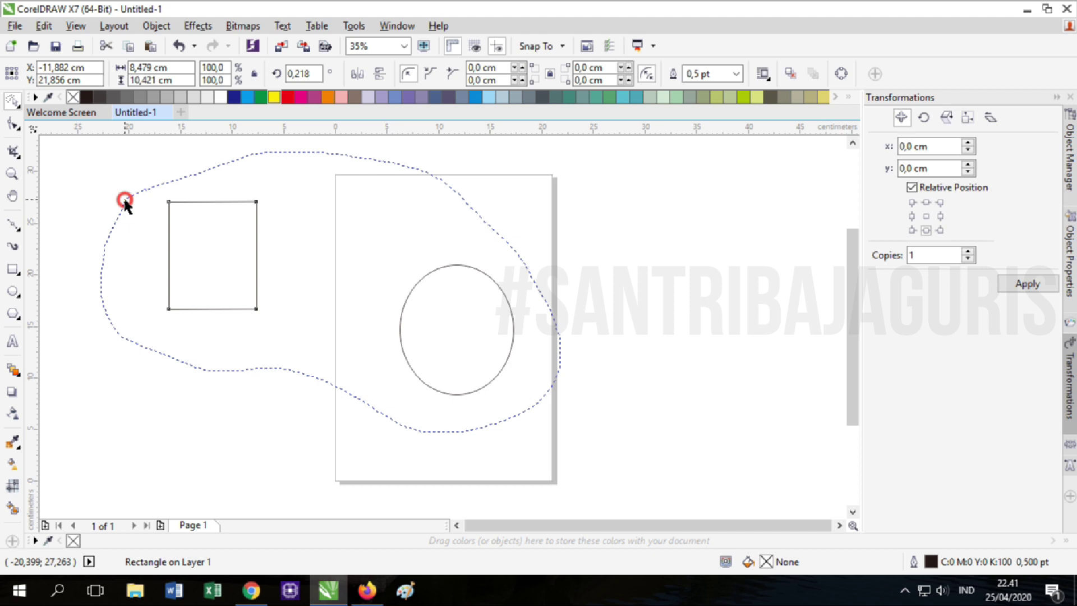
left_click_drag(125, 200, 124, 201)
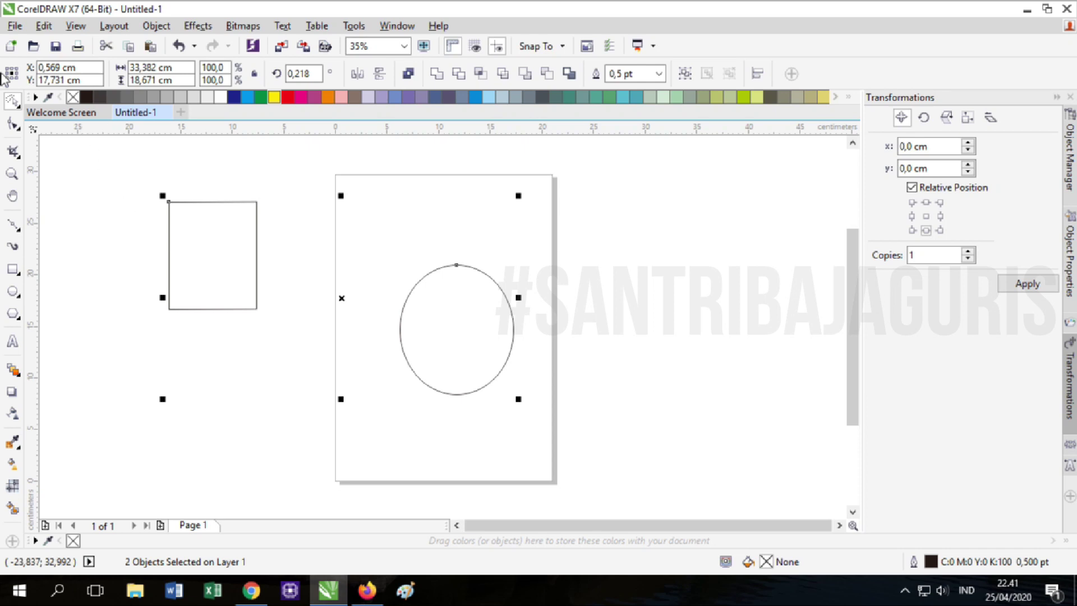
left_click(12, 101)
left_click(42, 104)
Select the rectangle with the Shape tool and try to reshape it by pulling its two upper corner nodes outward
left_click(12, 126)
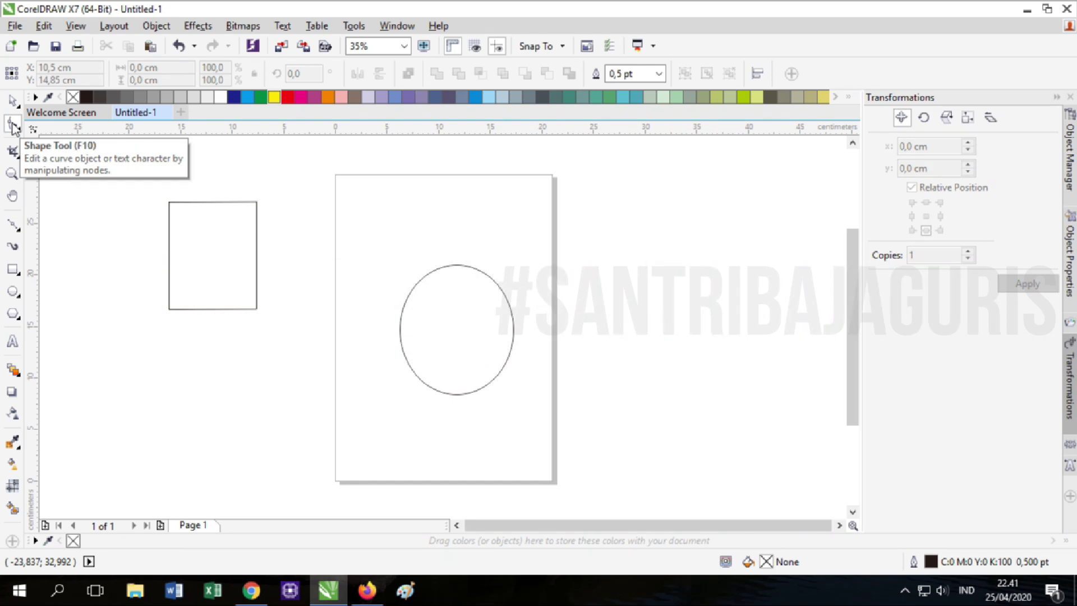
left_click(12, 124)
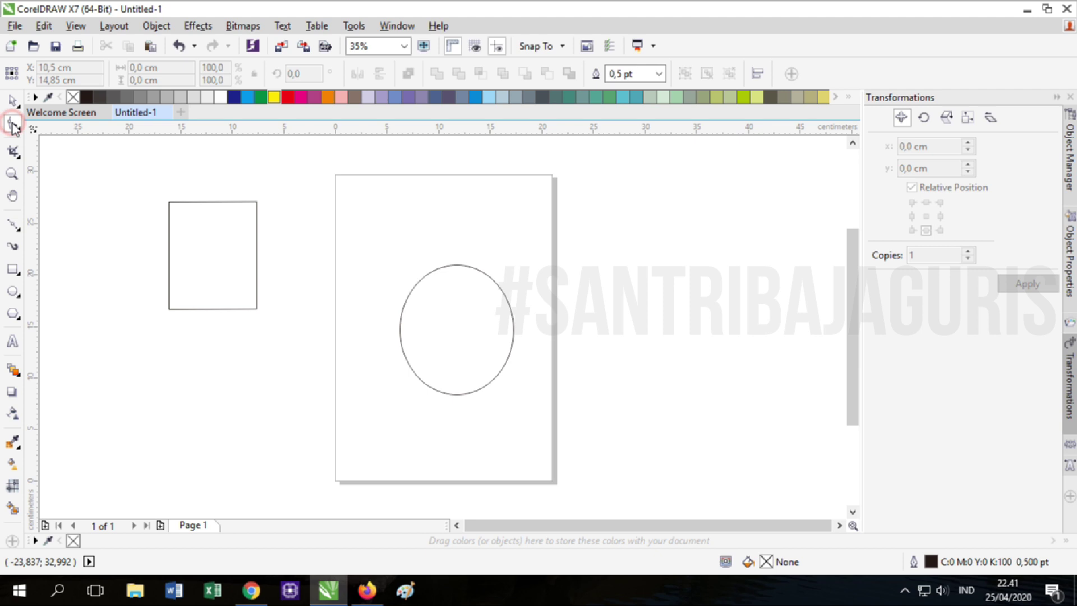
left_click(236, 241)
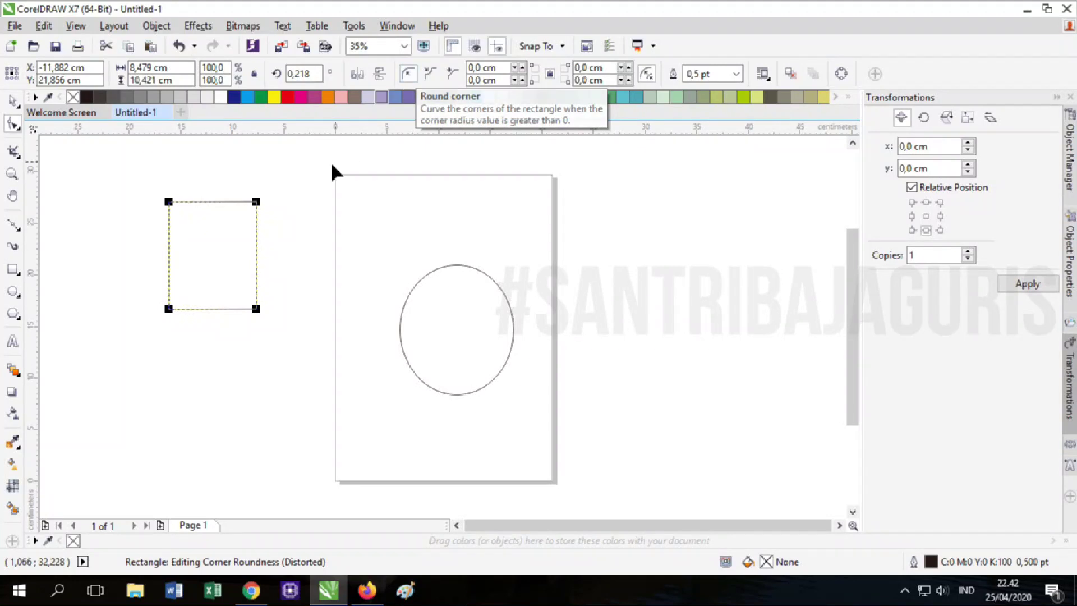
left_click_drag(256, 209, 276, 169)
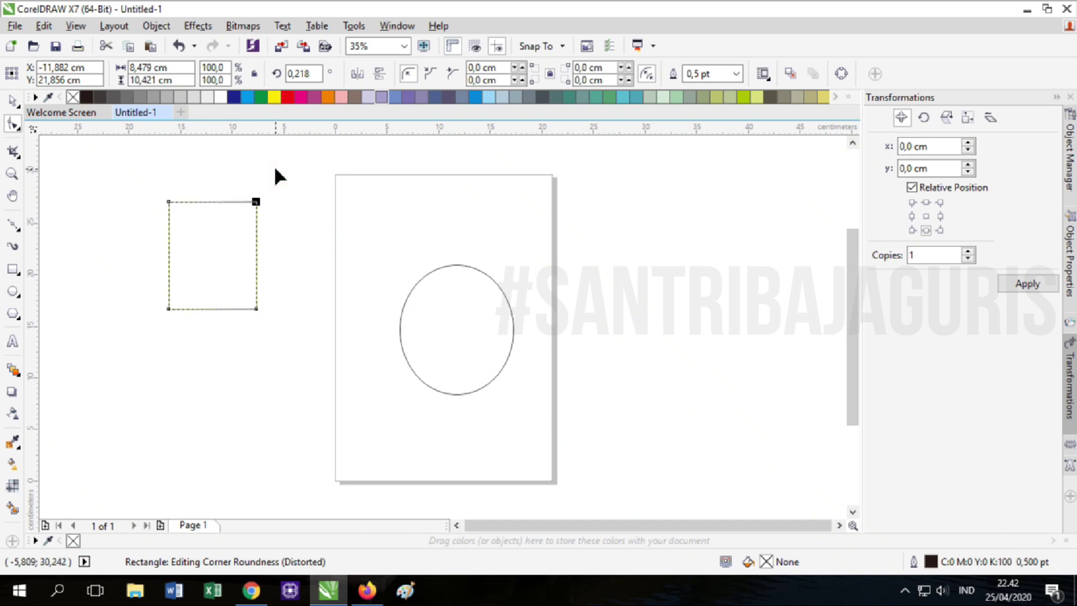
left_click_drag(169, 203, 151, 142)
Scallop the rectangle's two upper corners to a radius of 2.4 cm and switch the corner style to chamfered
left_click(429, 73)
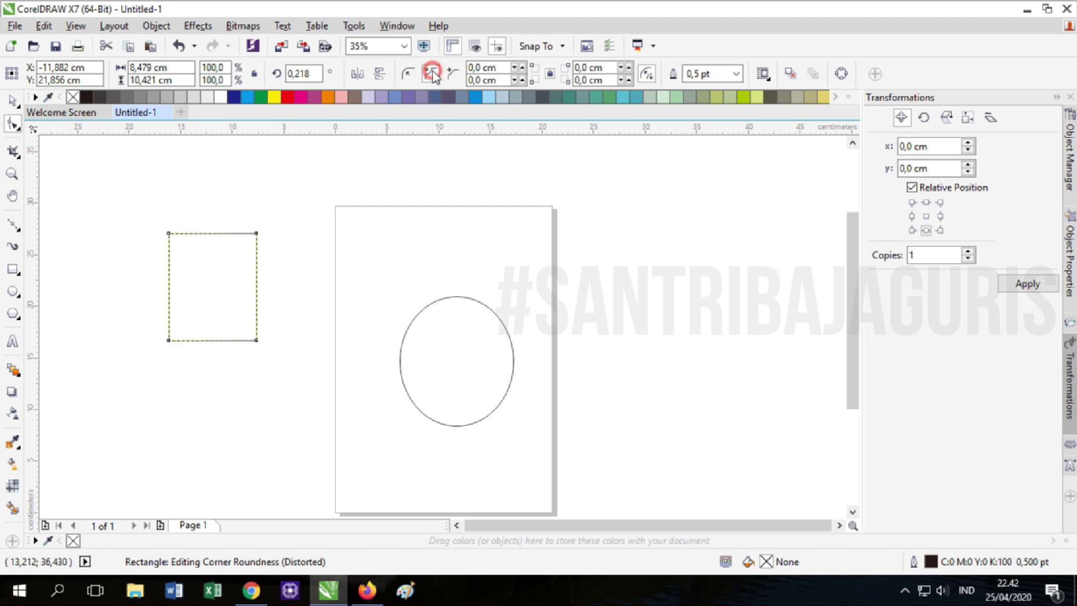
left_click_drag(257, 233, 260, 259)
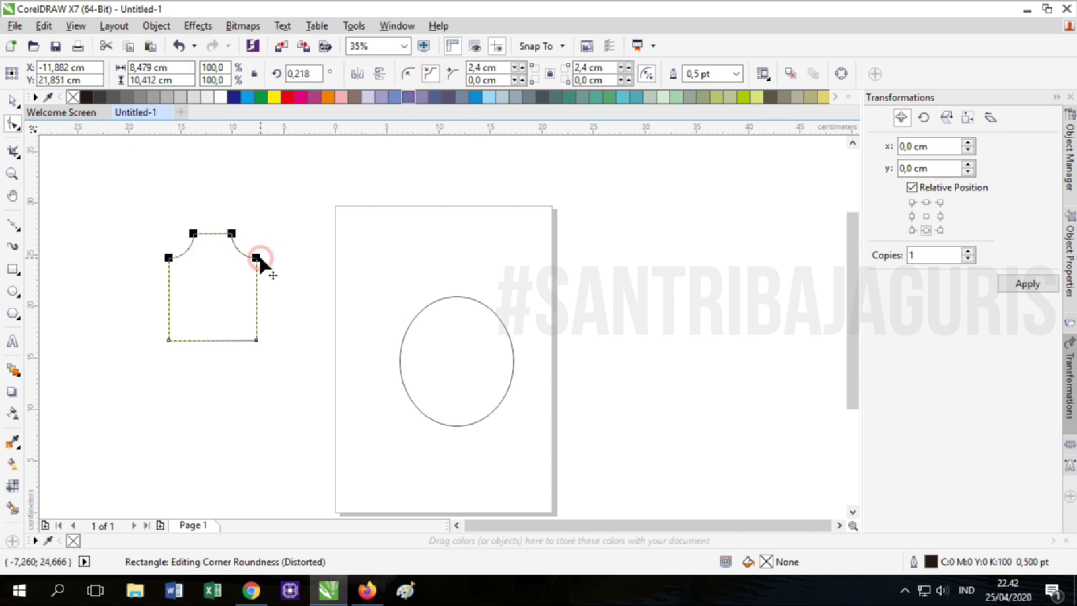
left_click(455, 73)
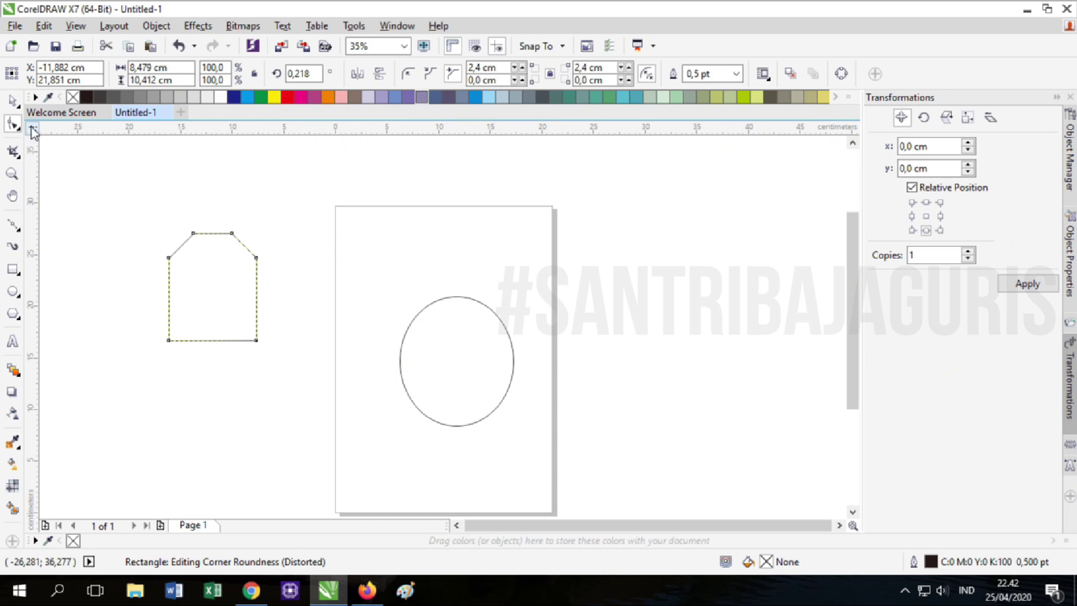
Open the ellipse into a pie from 90° to about 27° with the Shape tool, and reselect the chamfered rectangle with the Pick tool
left_click(456, 352)
left_click_drag(457, 296, 464, 351)
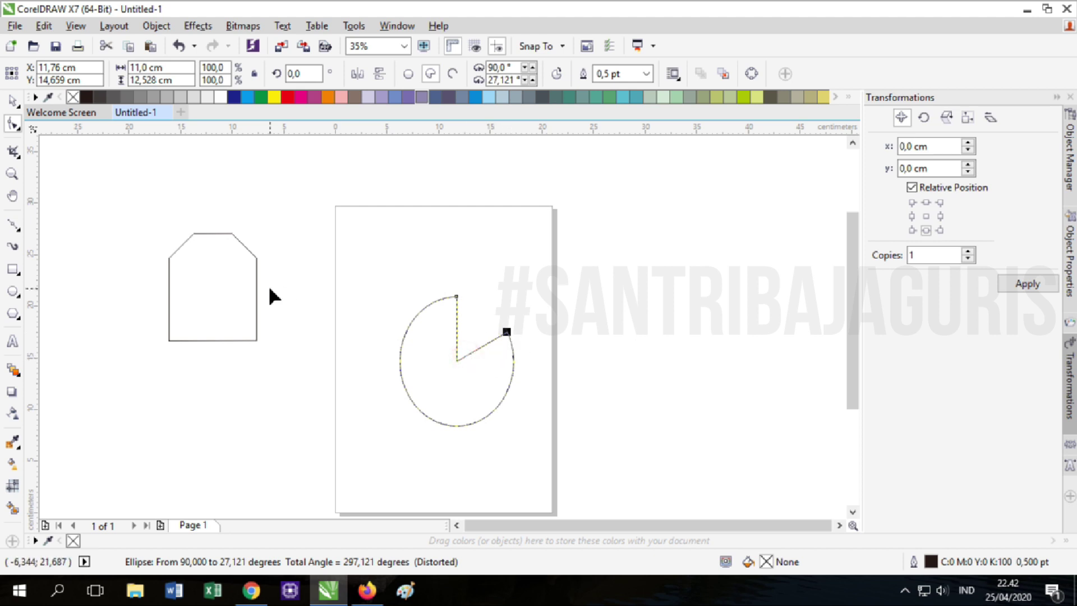
left_click(183, 259)
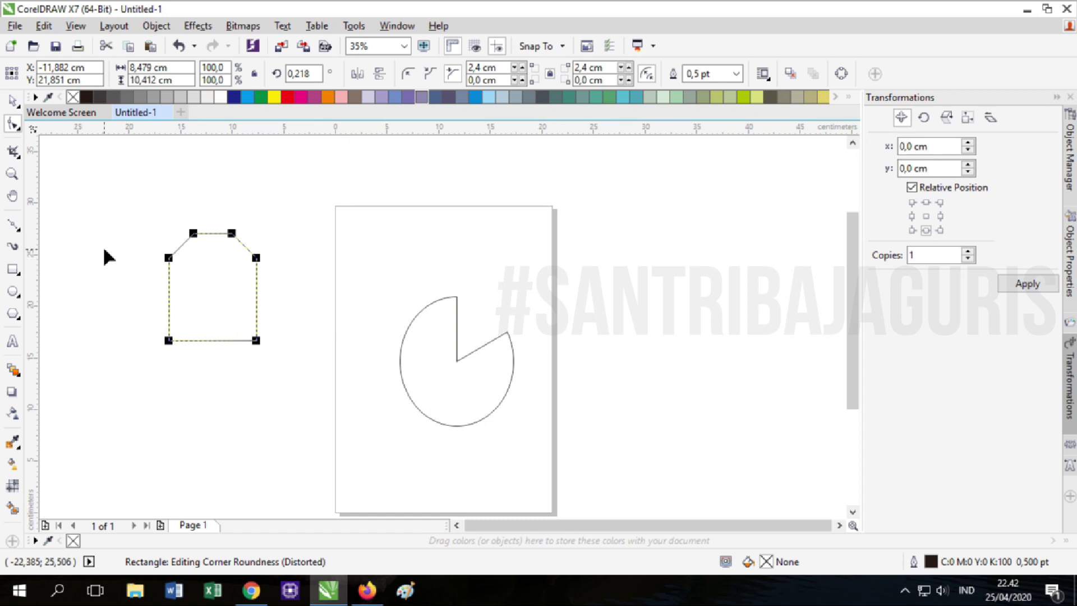
left_click(12, 101)
left_click(96, 170)
left_click(169, 259)
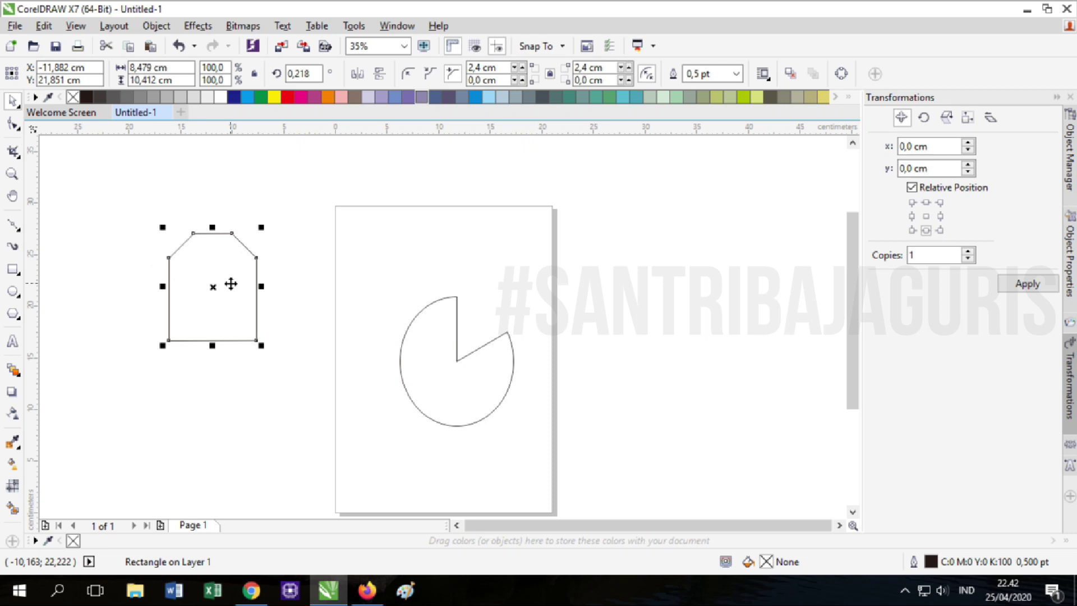
Draw a rectangle about 9.6 by 6.3 cm and move it onto the upper part of the page, above the pie shape
left_click(13, 270)
left_click_drag(261, 177, 361, 243)
left_click(12, 101)
left_click_drag(293, 193, 401, 234)
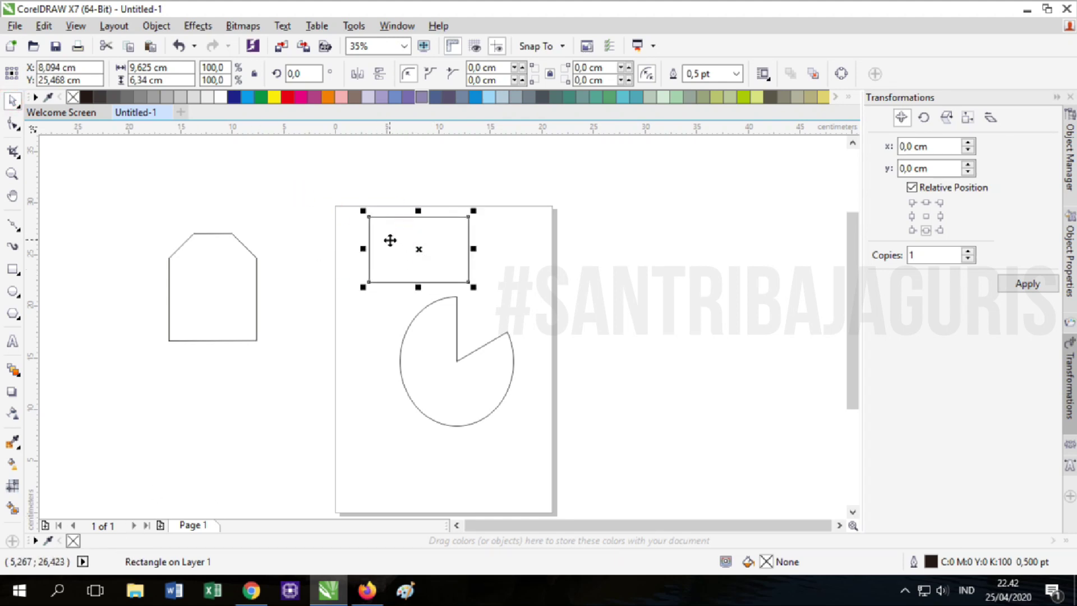
Convert the new rectangle above the pie shape to curves
right_click(390, 239)
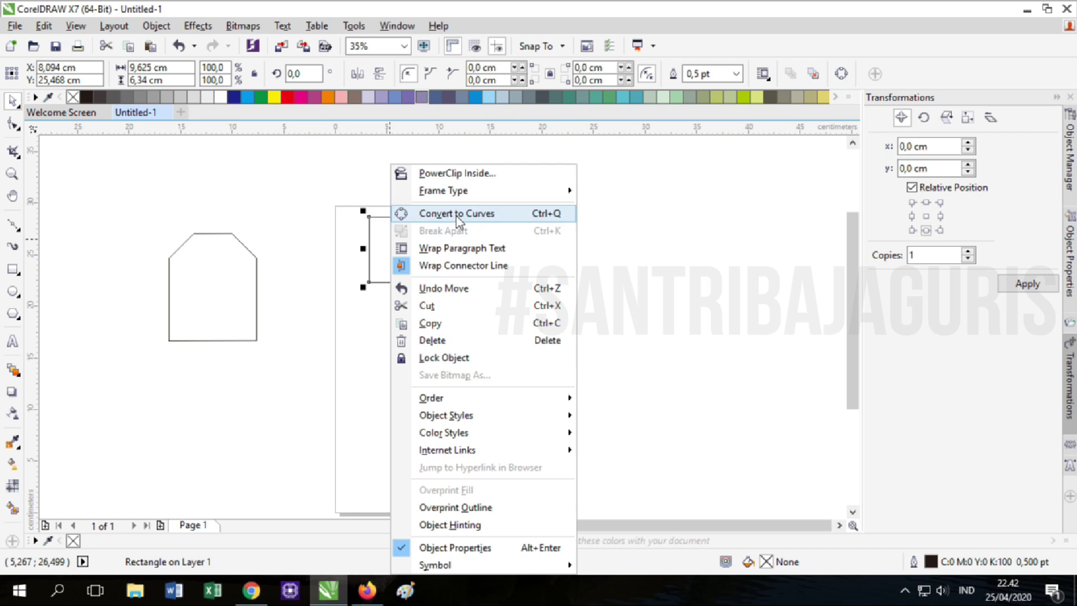
left_click(371, 237)
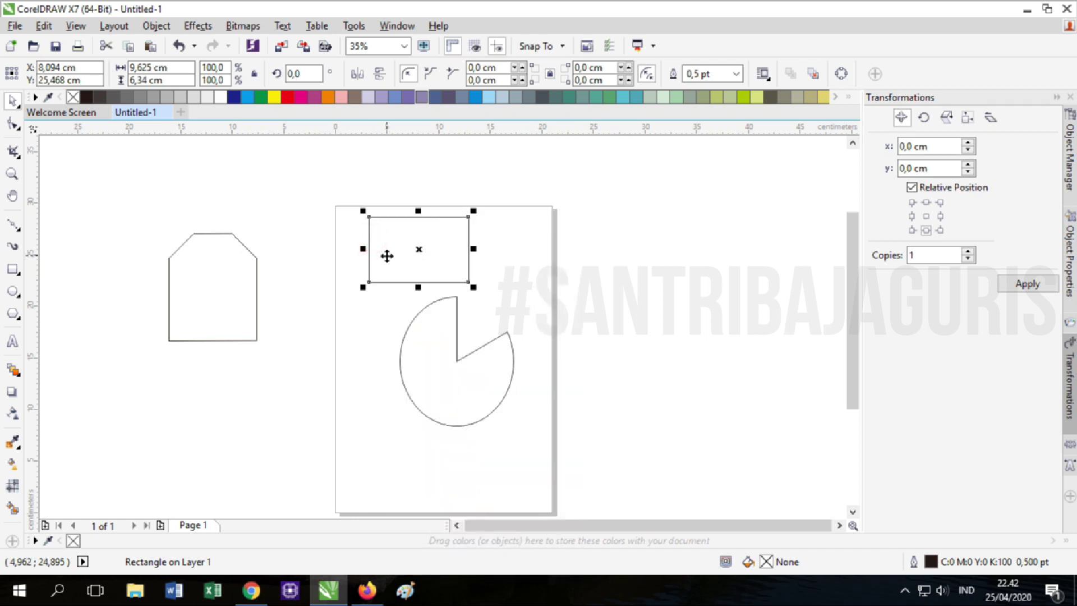
key("ctrl+q")
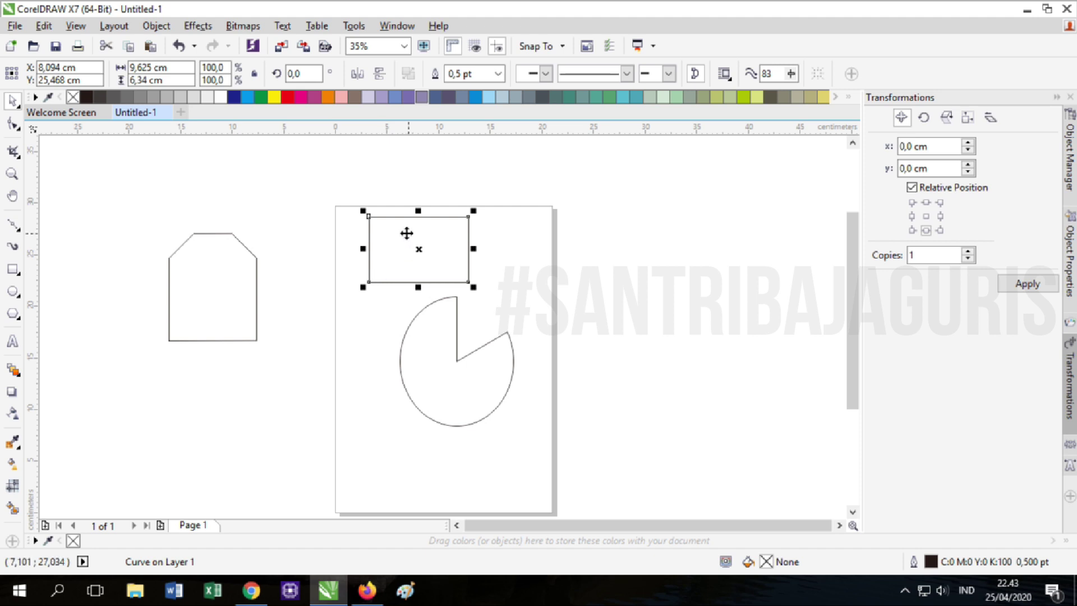
Pull the curve's upper-right node above the page with the Shape tool, and add a node on its right edge, moved well beyond the page
left_click(13, 124)
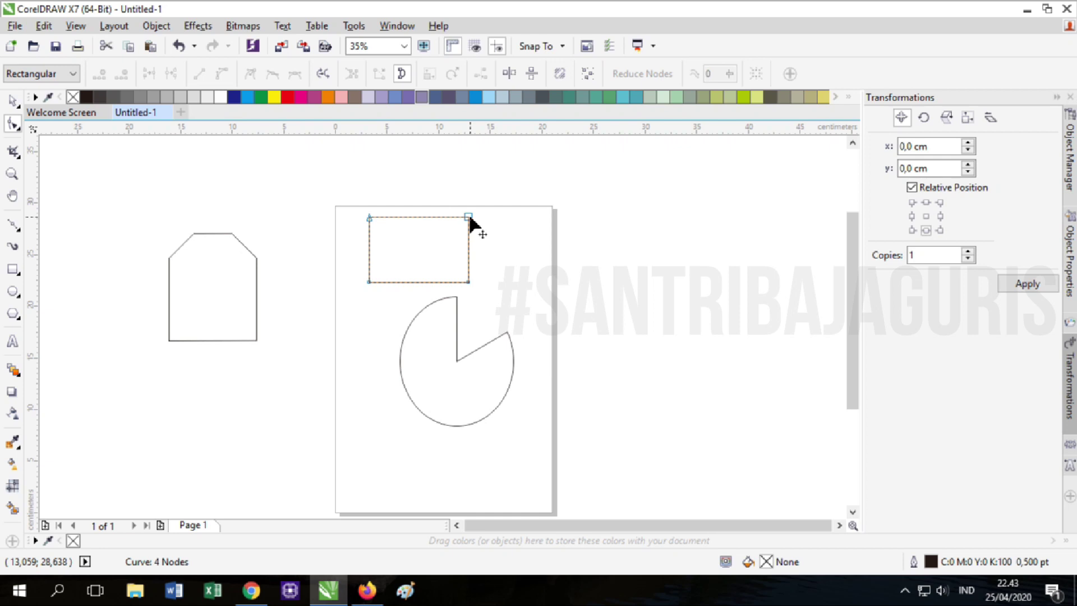
left_click_drag(469, 217, 535, 154)
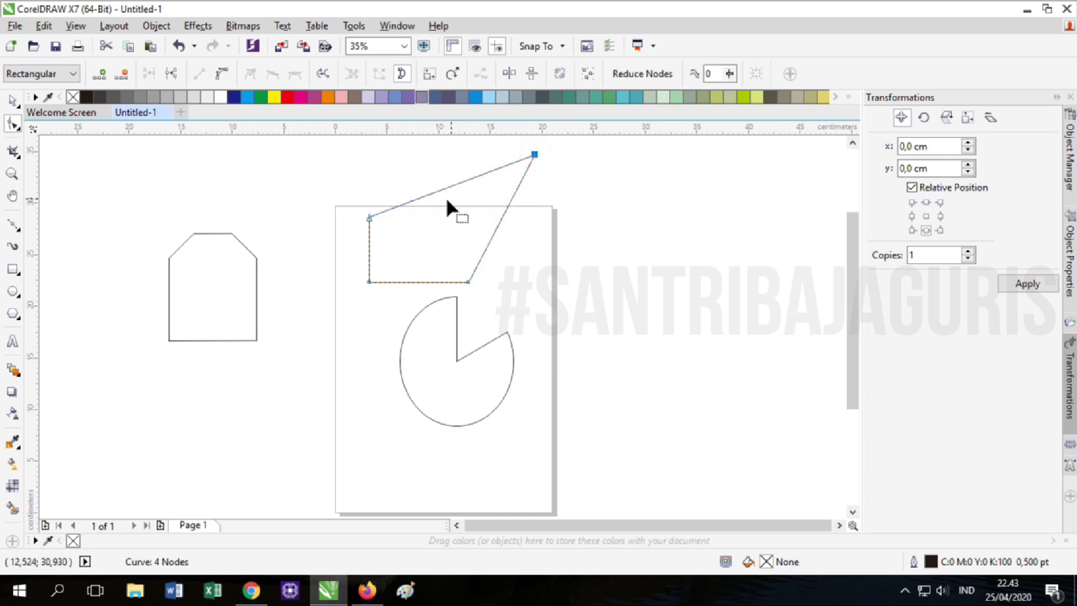
double_click(486, 251)
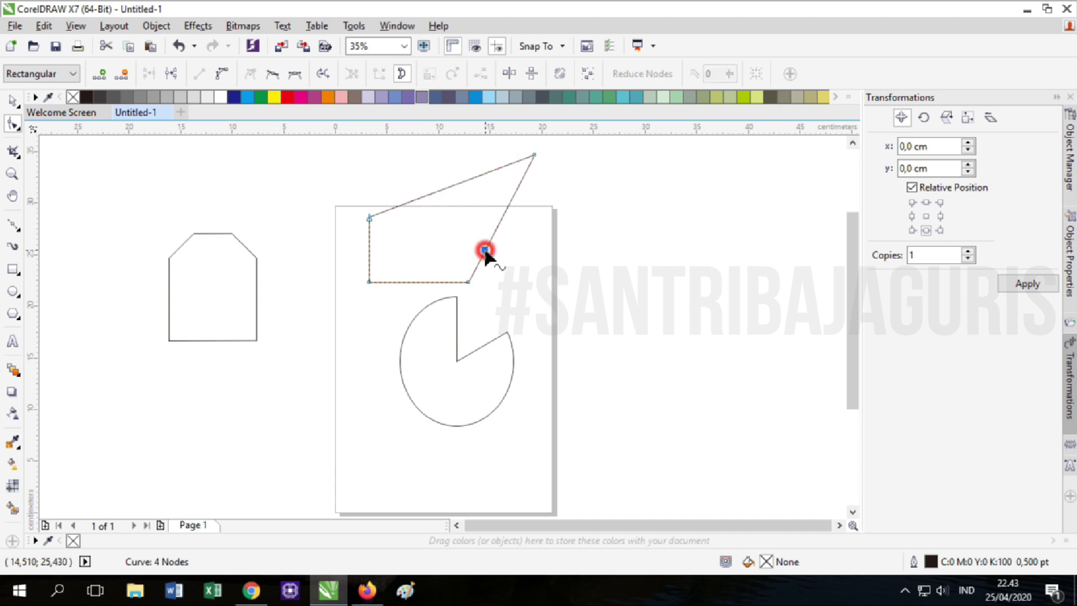
left_click_drag(485, 251, 635, 285)
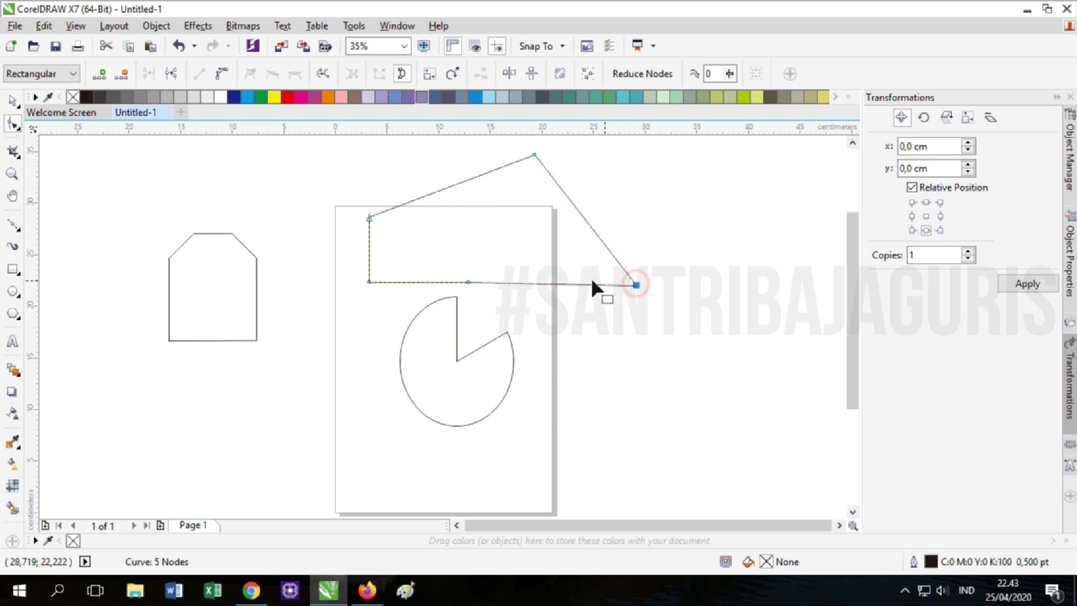
Add nodes to the curve's bottom, top and right edges, pulling the bottom up into a notch and the other two outward
mouse_move(469, 283)
left_mouse_down()
mouse_move(492, 210)
mouse_move(460, 286)
left_mouse_up()
double_click(455, 234)
double_click(442, 191)
left_click_drag(443, 190, 387, 161)
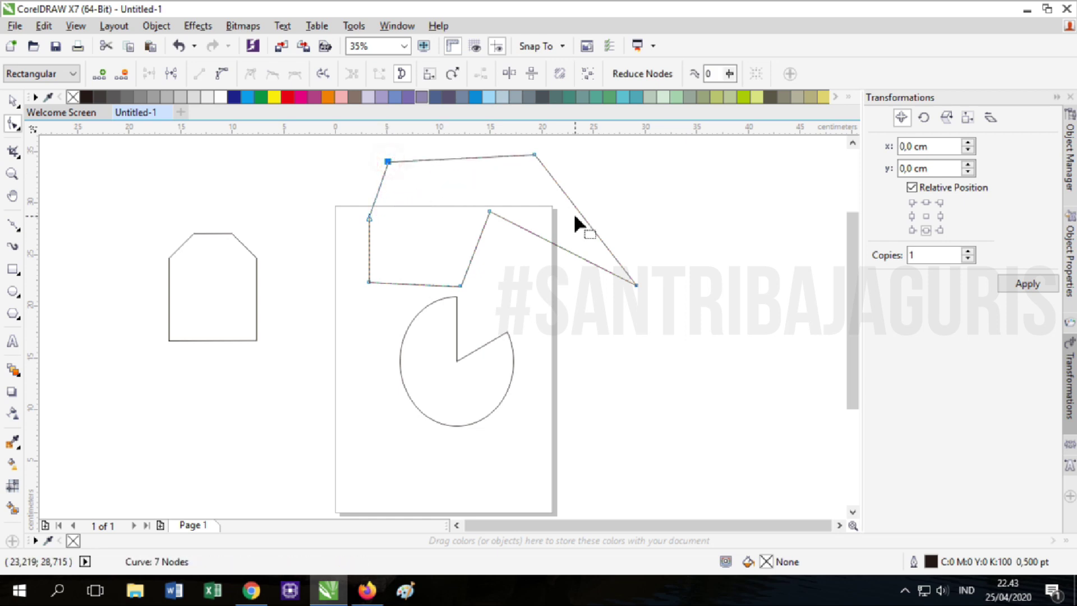
double_click(577, 211)
left_click_drag(578, 210, 618, 183)
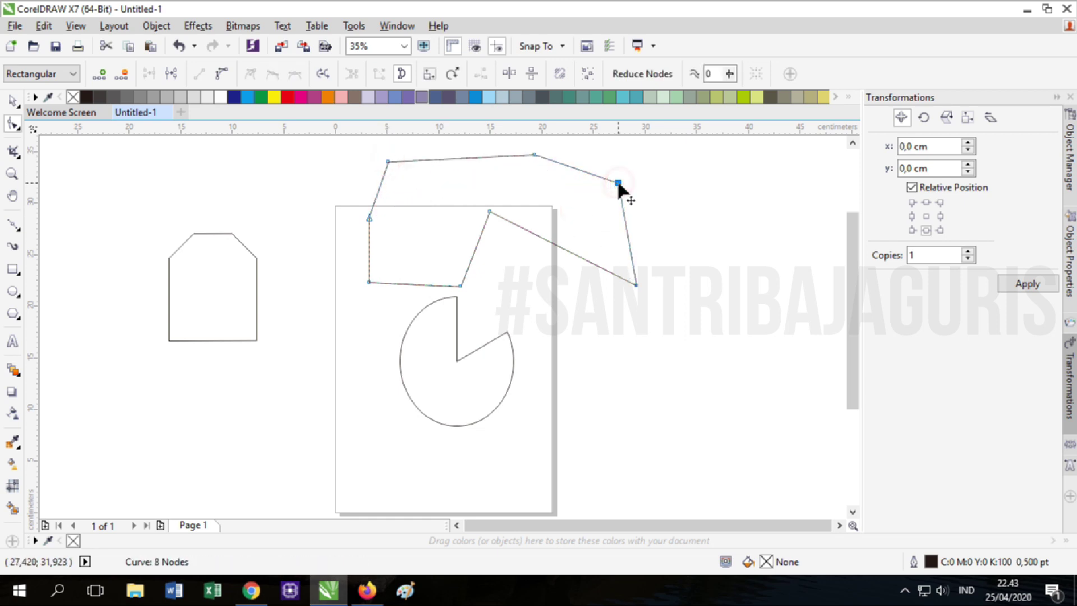
Select the pie shape and convert it to curves
left_click(454, 378)
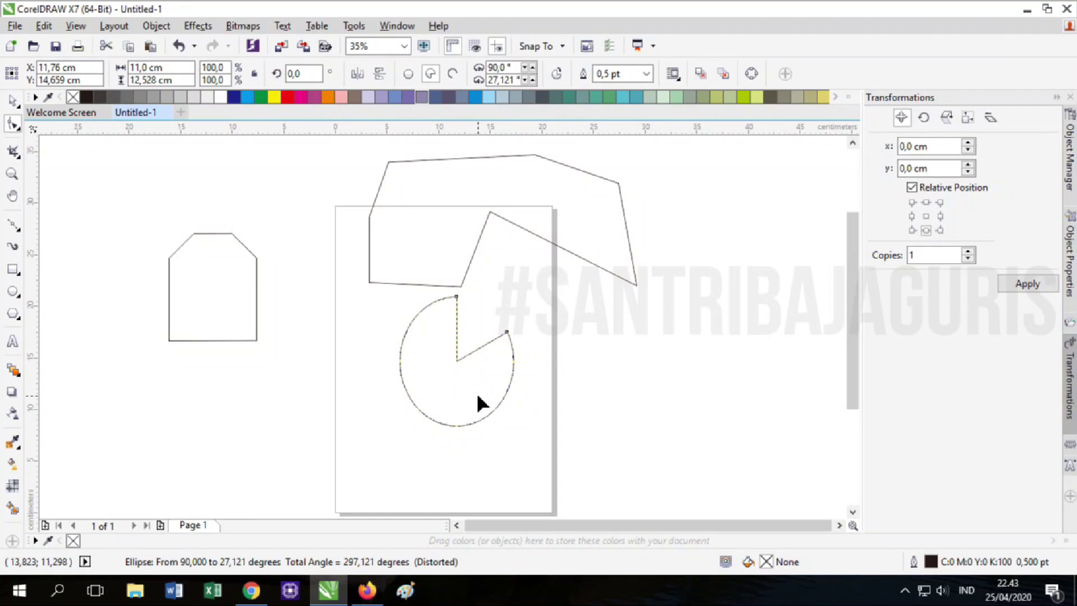
right_click(478, 397)
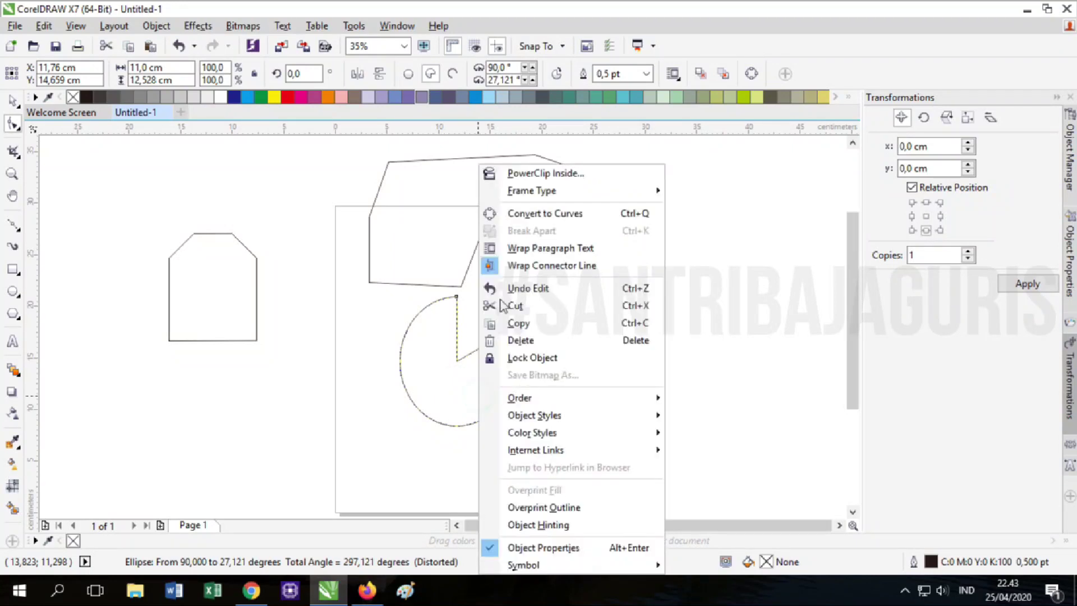
left_click(562, 217)
Pull the pie curve's right and left nodes outward, and bend its outline with node handles after making the left node a cusp
left_click_drag(519, 365, 568, 398)
left_click_drag(403, 362, 359, 356)
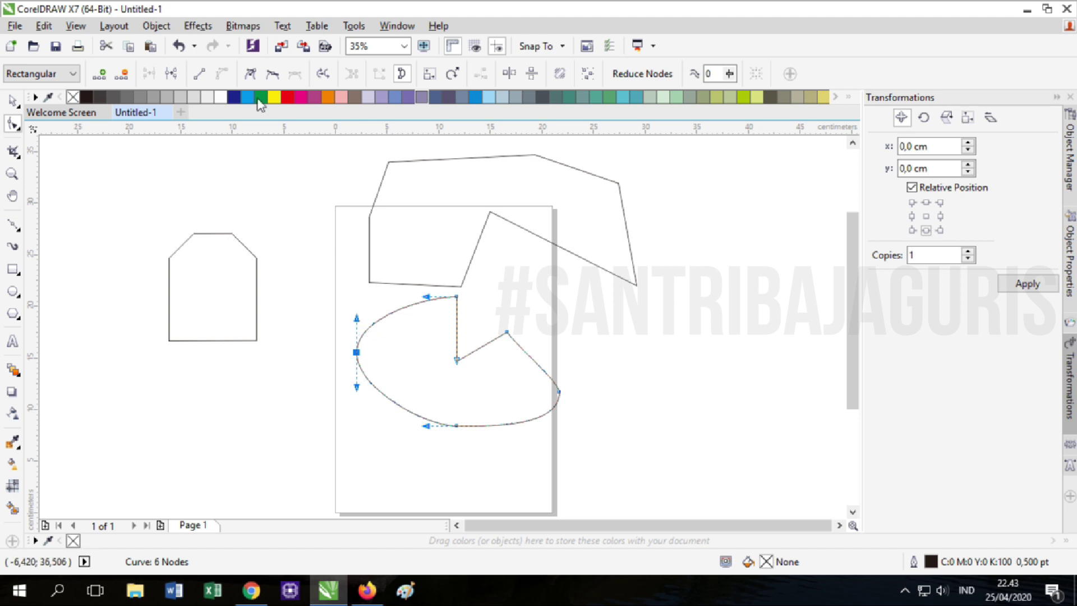
left_click(250, 74)
left_click_drag(357, 318, 449, 452)
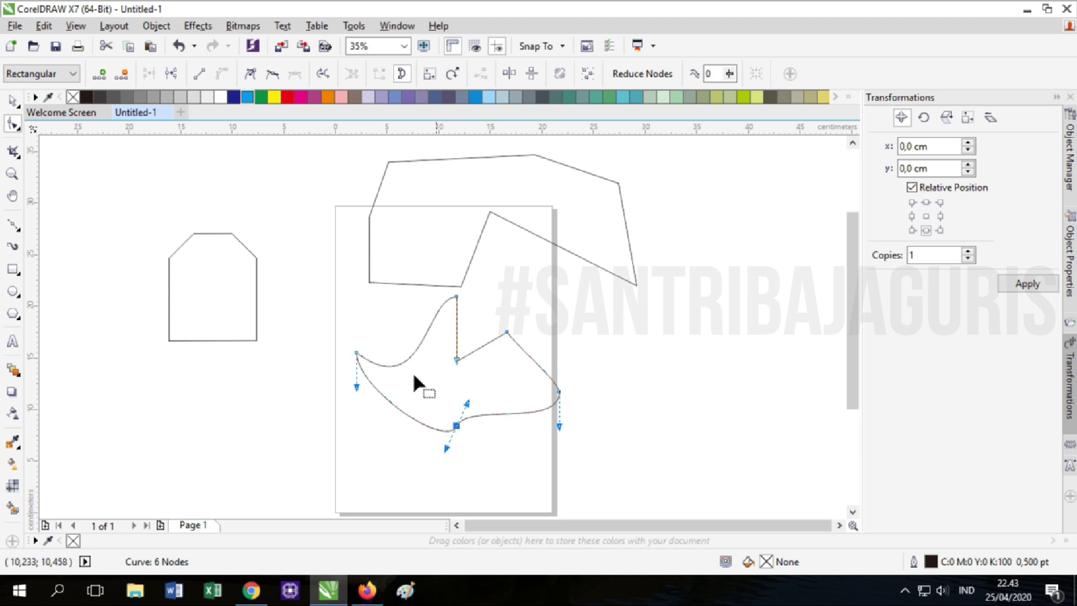
Select all the shapes on and beside the page with the Pick tool and delete them
left_click(11, 99)
left_click_drag(109, 144, 709, 520)
key("Delete")
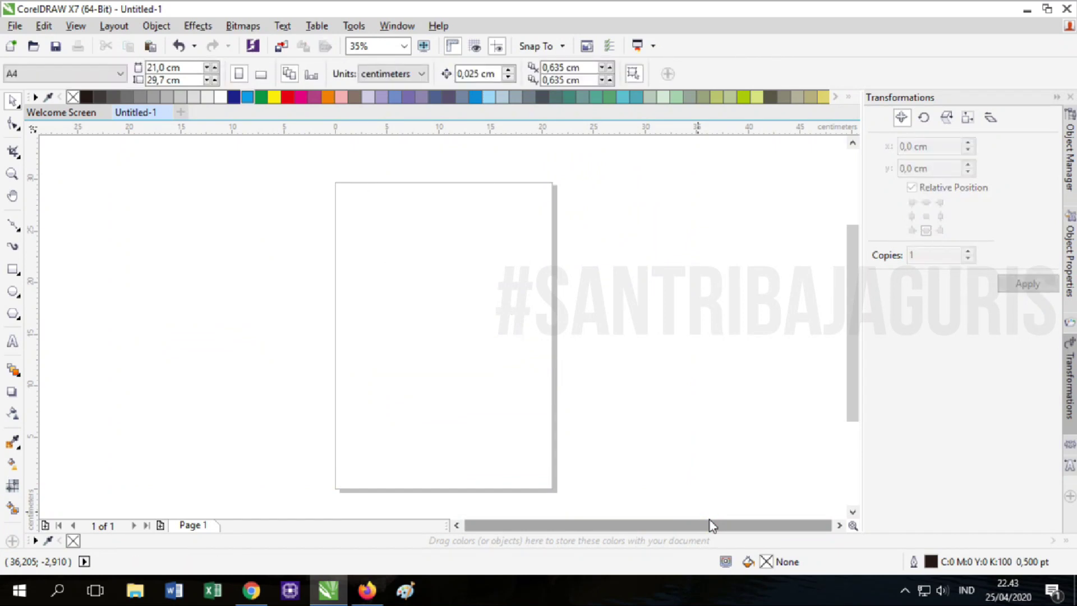
Look through the alternative tools grouped with the Shape tool and with the Crop tool
left_click(18, 123)
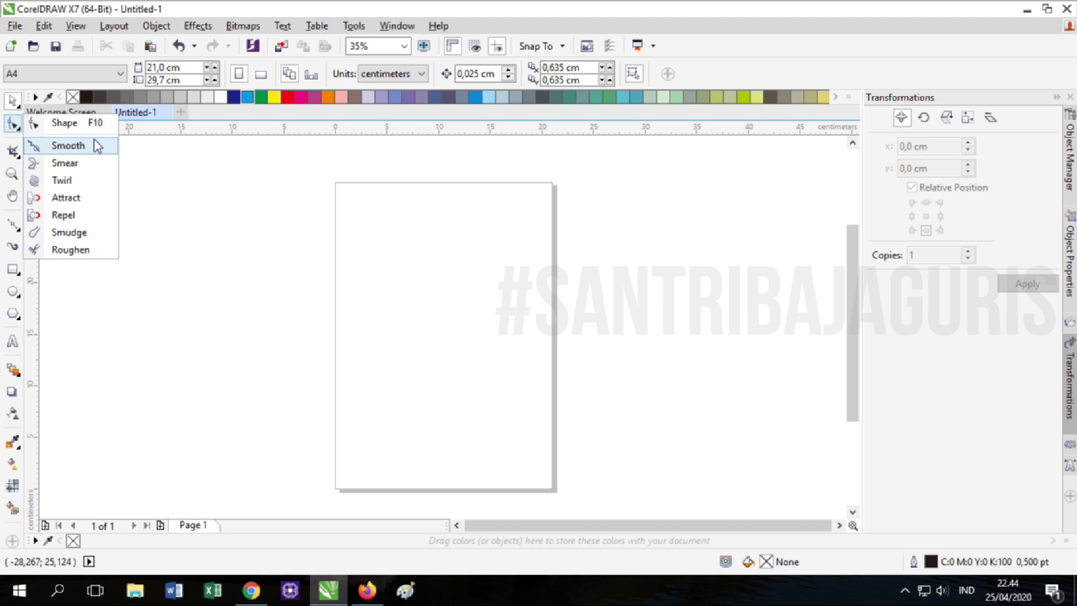
left_click(15, 156)
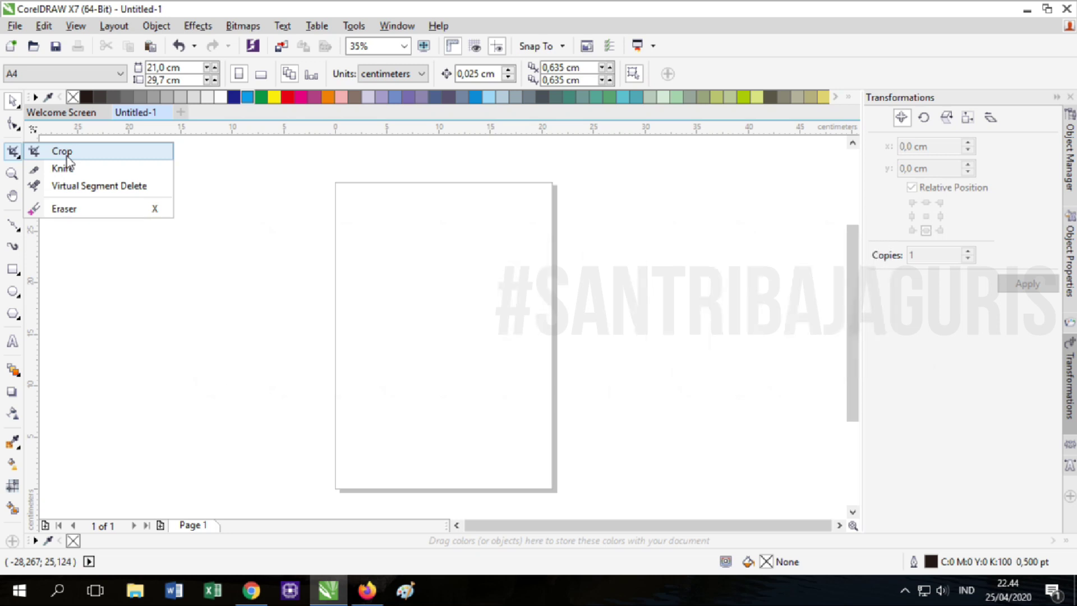
left_click(275, 263)
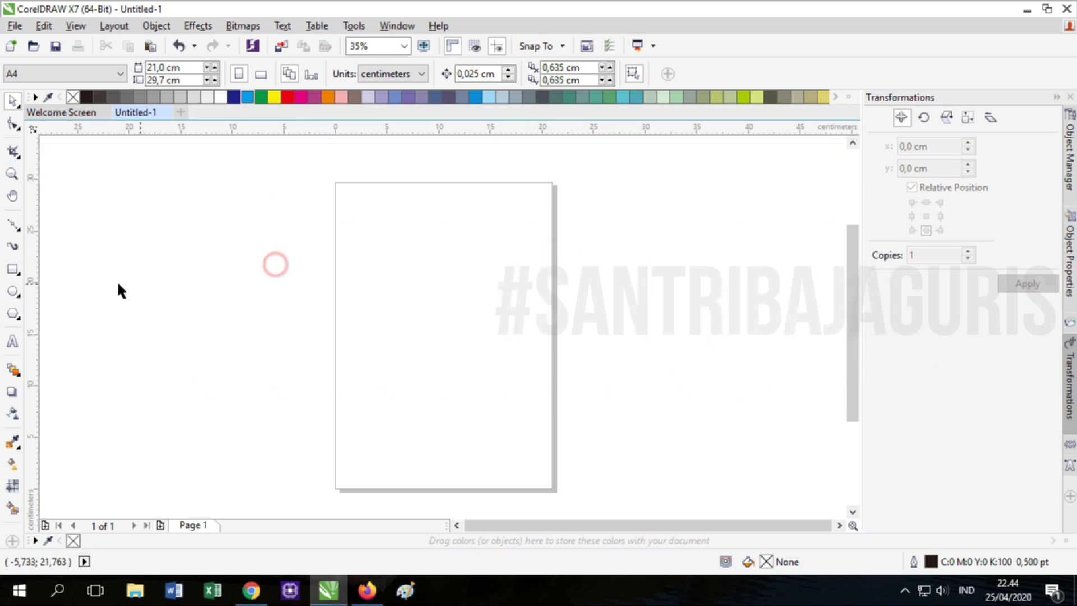
Draw a rectangle about 17.6 by 18.3 cm on the page and fill it with green
left_click(12, 269)
left_click_drag(328, 240, 510, 429)
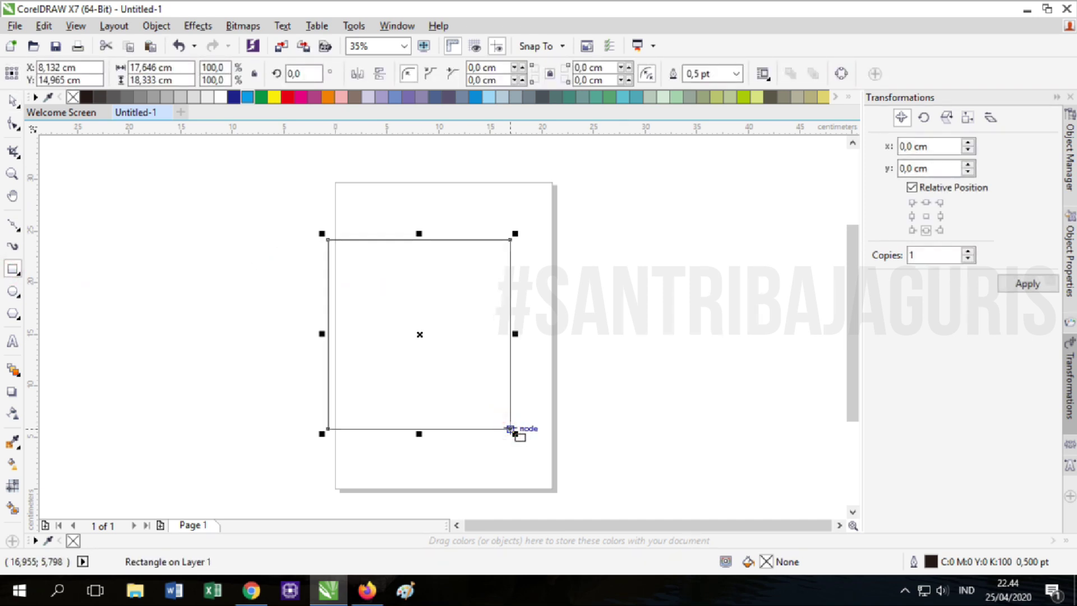
left_click(261, 97)
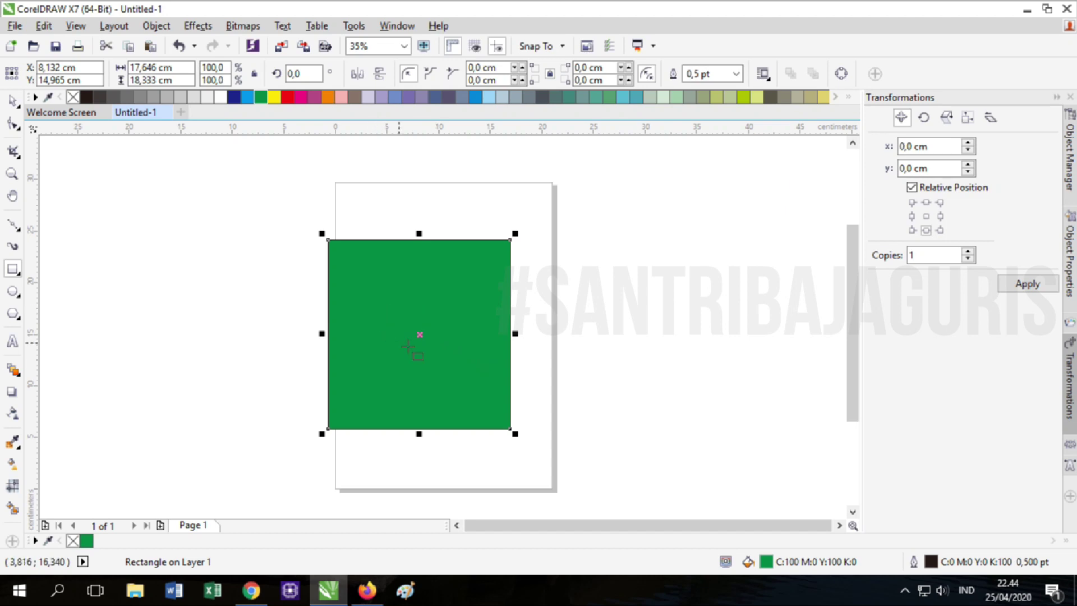
Crop the green rectangle to an inner area about 8.6 by 8.3 cm and deselect it
left_click(12, 150)
left_click_drag(367, 298, 455, 383)
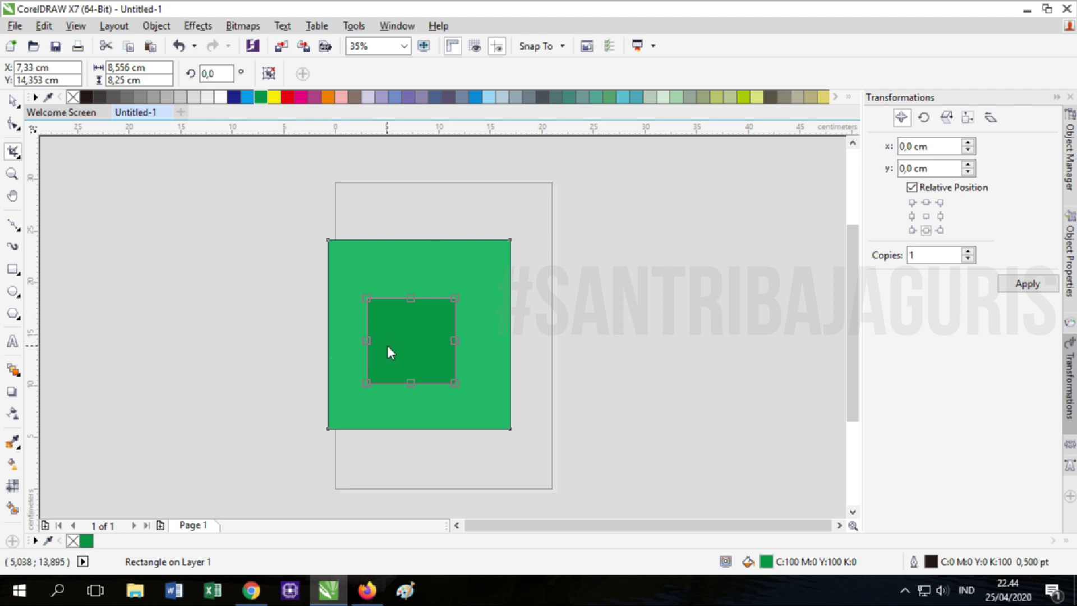
double_click(406, 340)
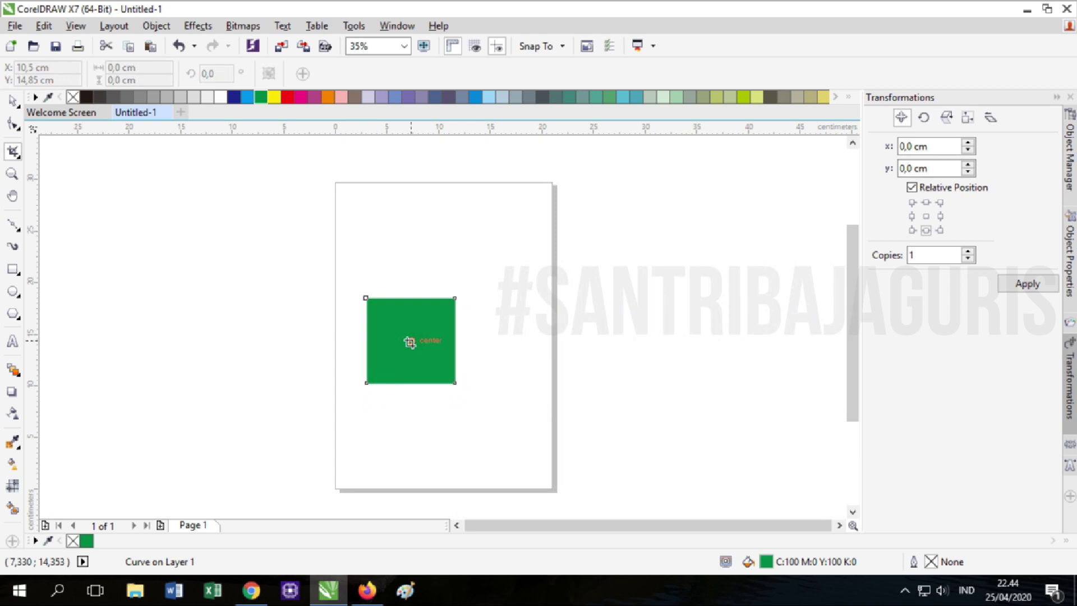
left_click(12, 102)
left_click(137, 297)
Activate the Eraser tool and choose the square nib for it
left_click(8, 149)
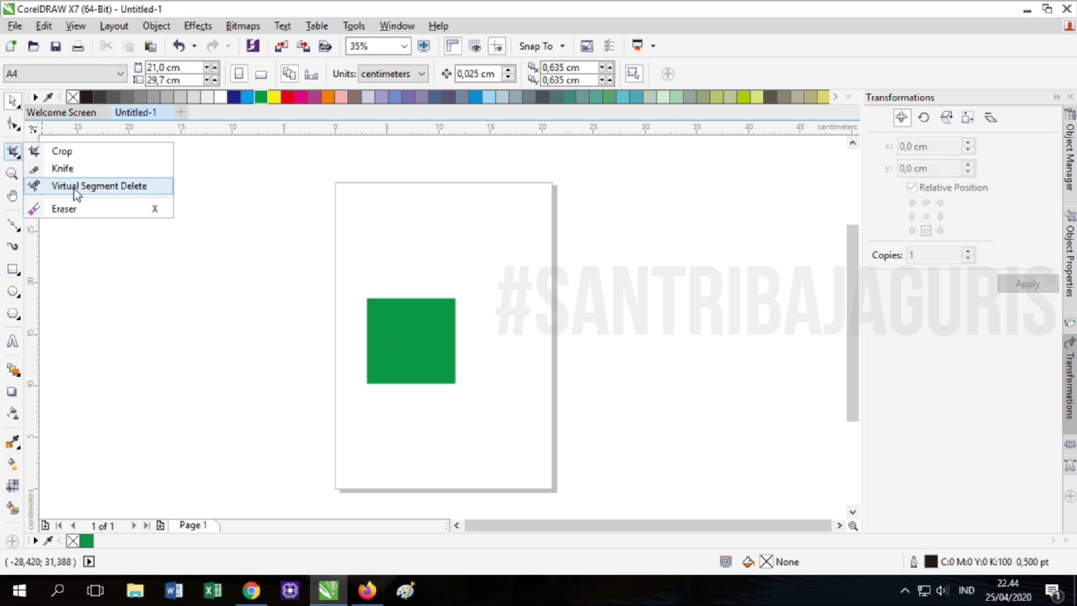
left_click(90, 206)
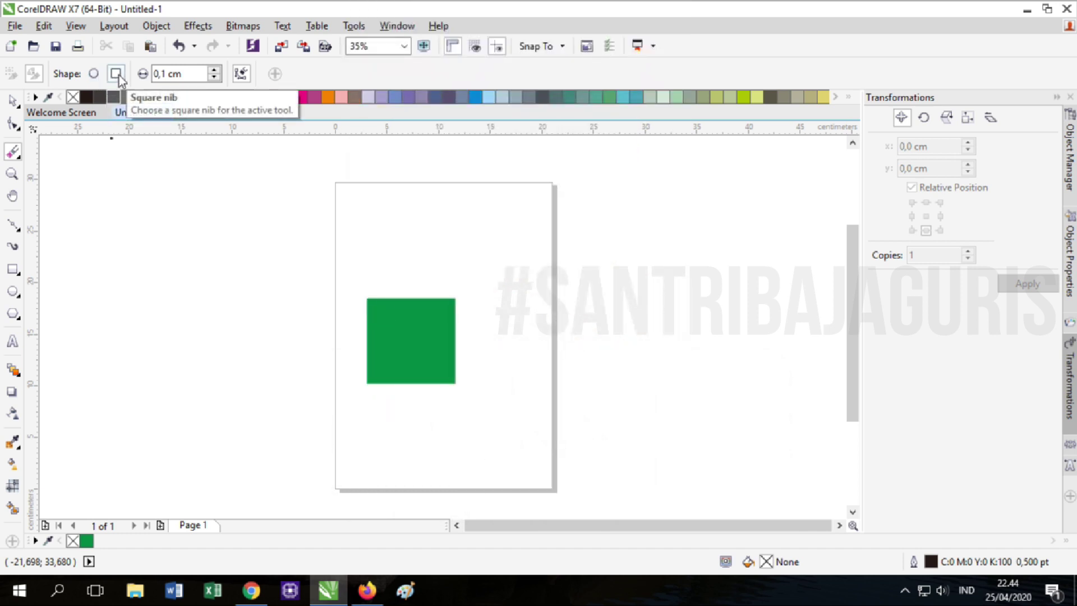
left_click(116, 73)
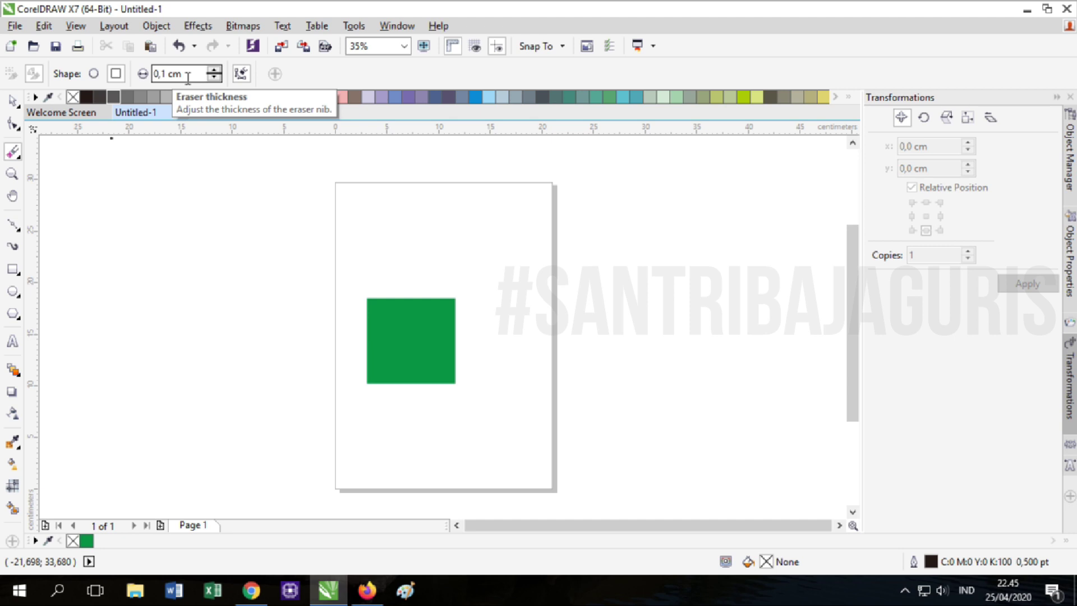
left_click(17, 158)
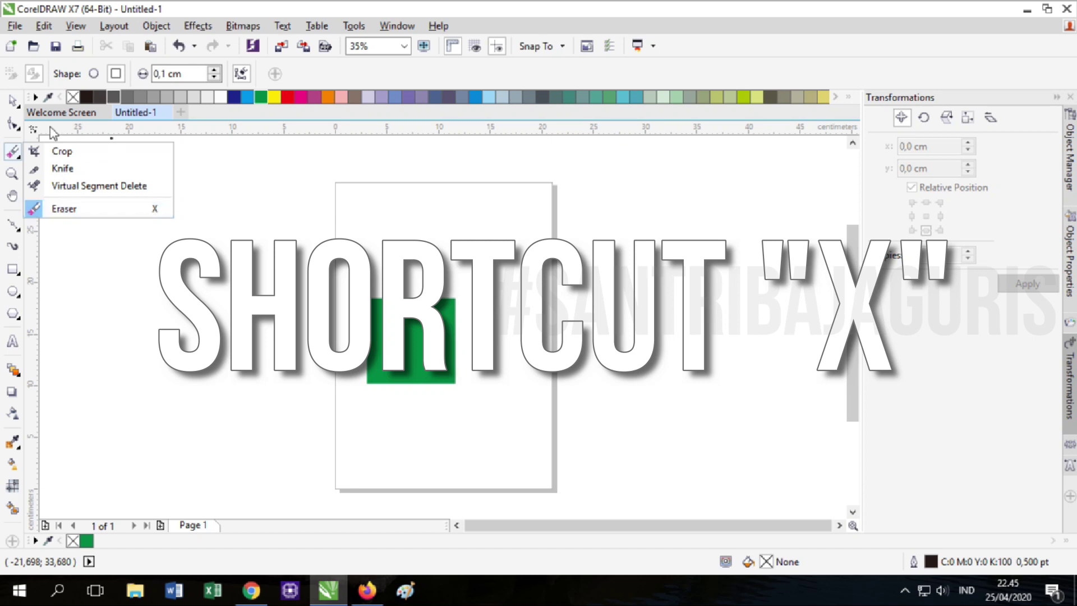
Select the green square with the Pick tool and switch back to the Eraser tool
left_click(12, 101)
left_click(53, 101)
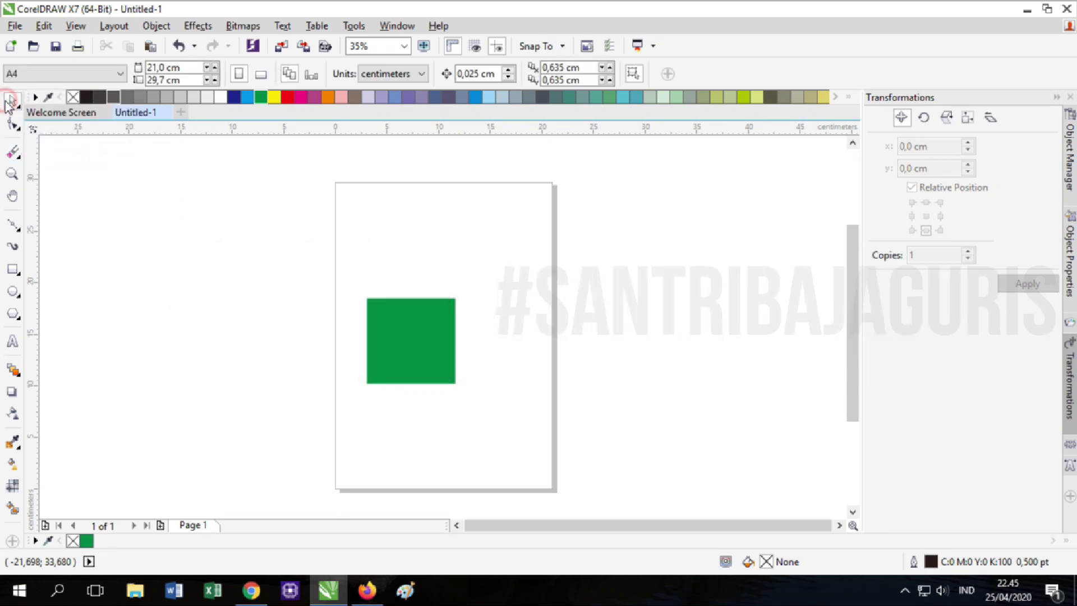
left_click(378, 328)
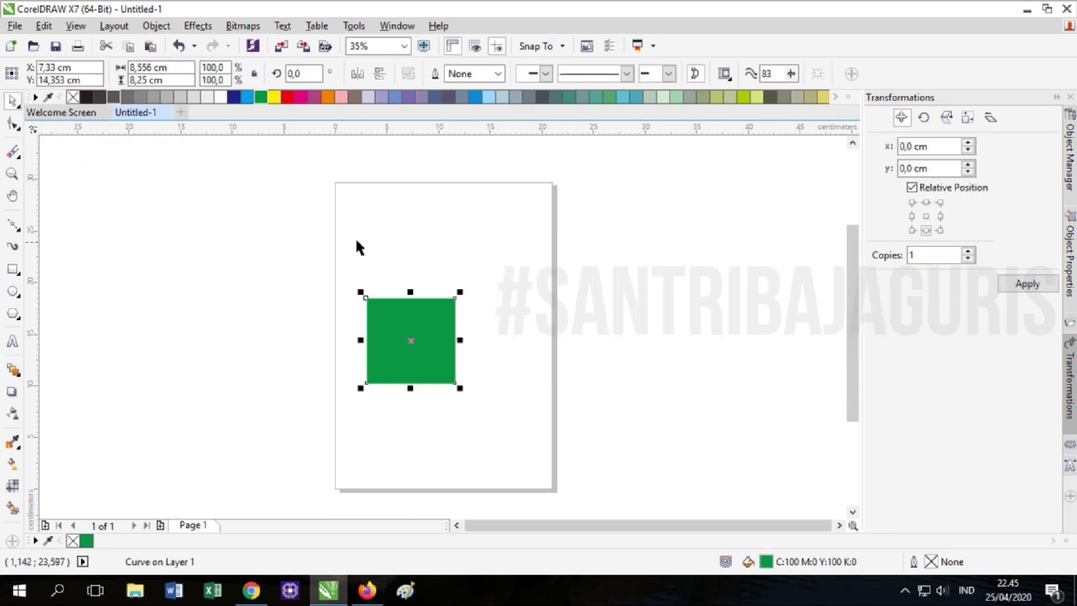
key("x")
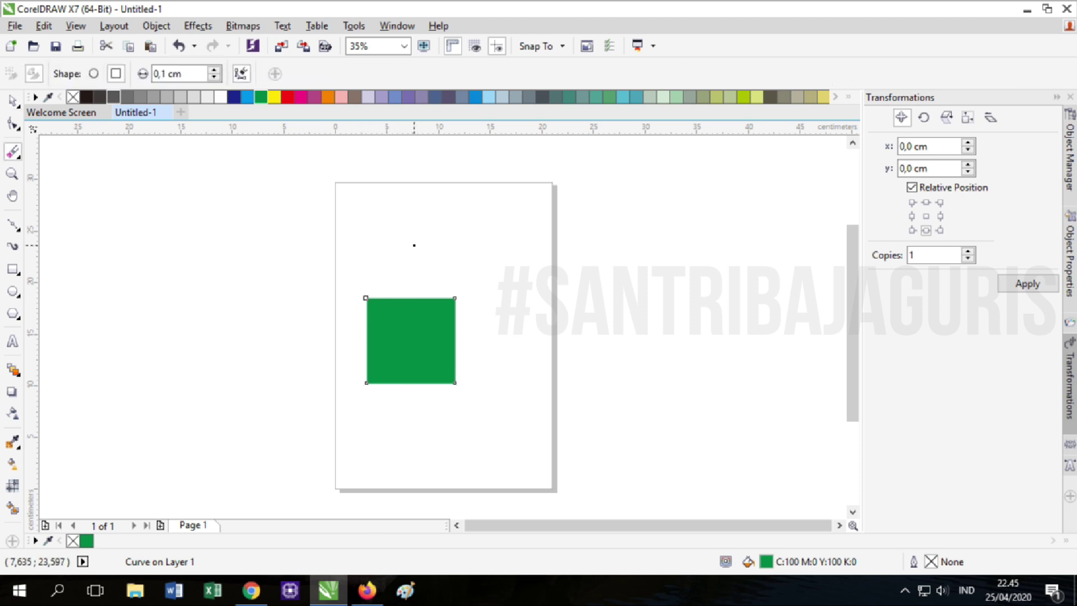
Review the tools grouped with the Eraser and activate the Zoom tool, keeping the green square selected
left_click(13, 153)
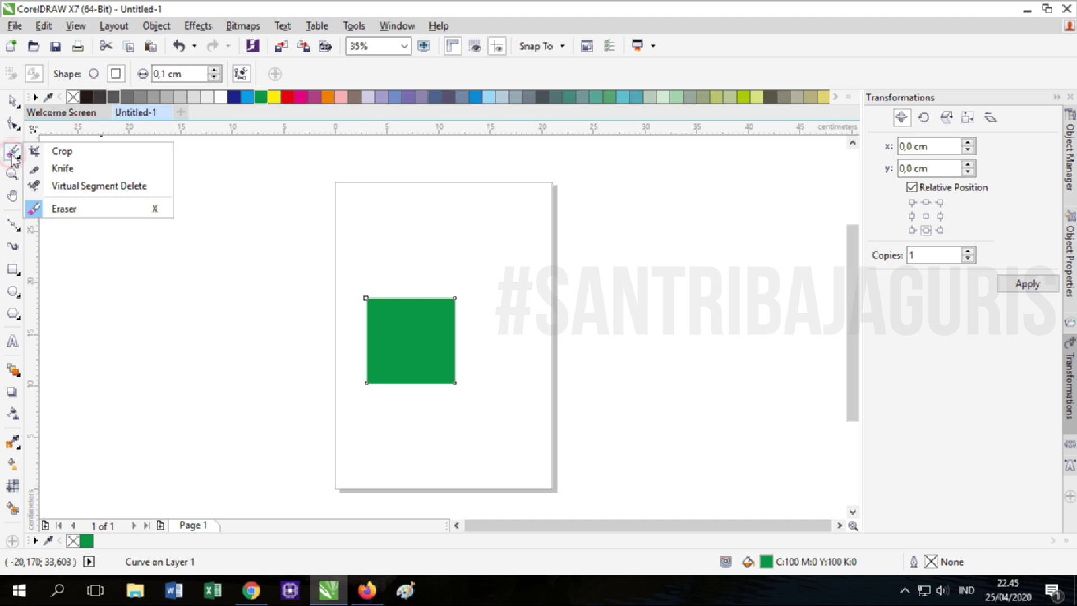
left_click(12, 172)
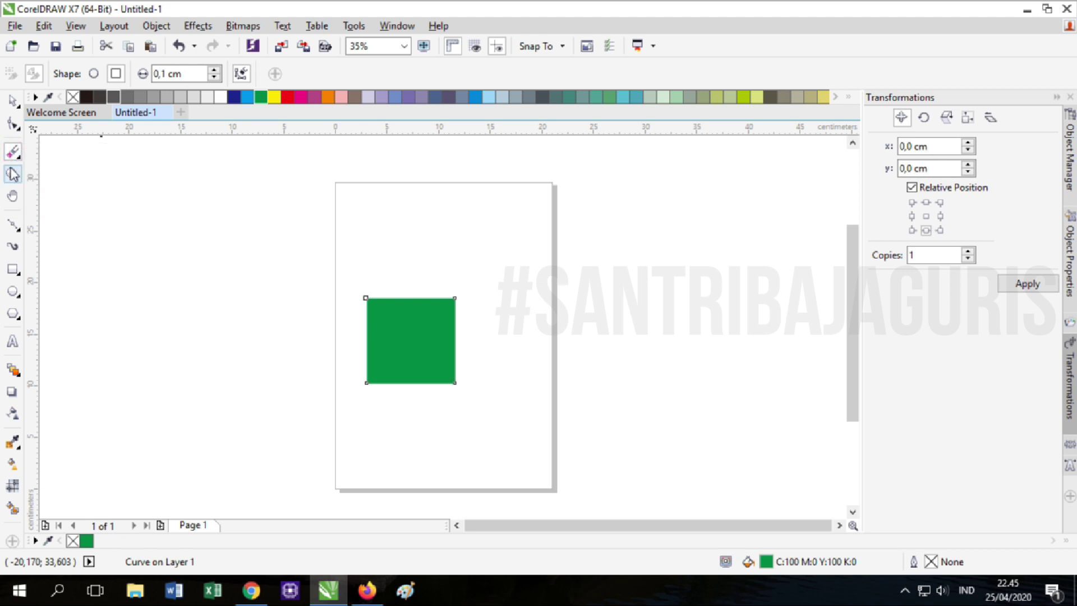
left_click(12, 173)
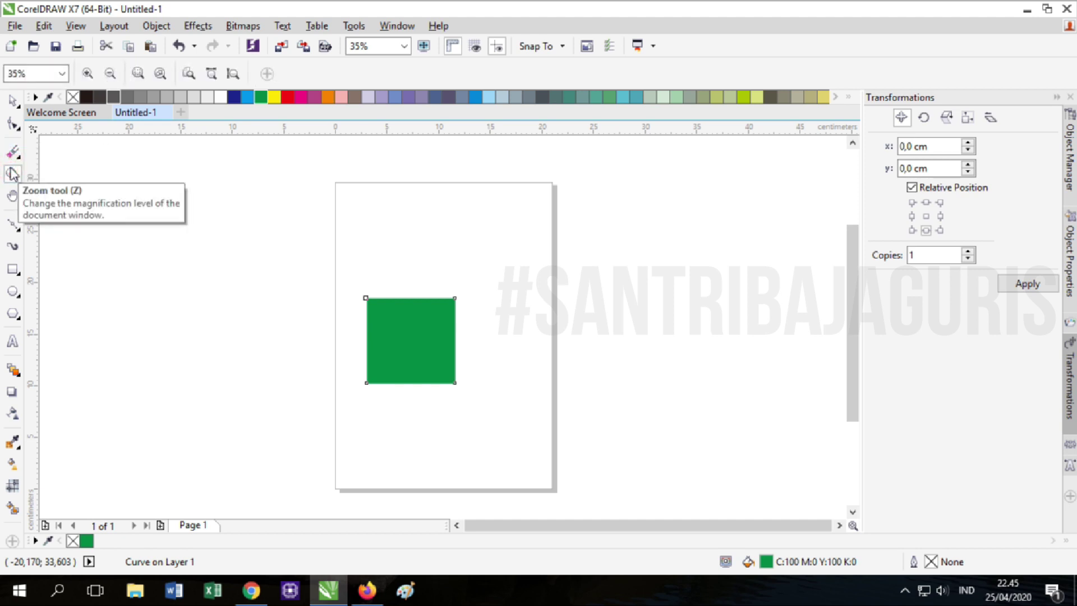
left_click(13, 101)
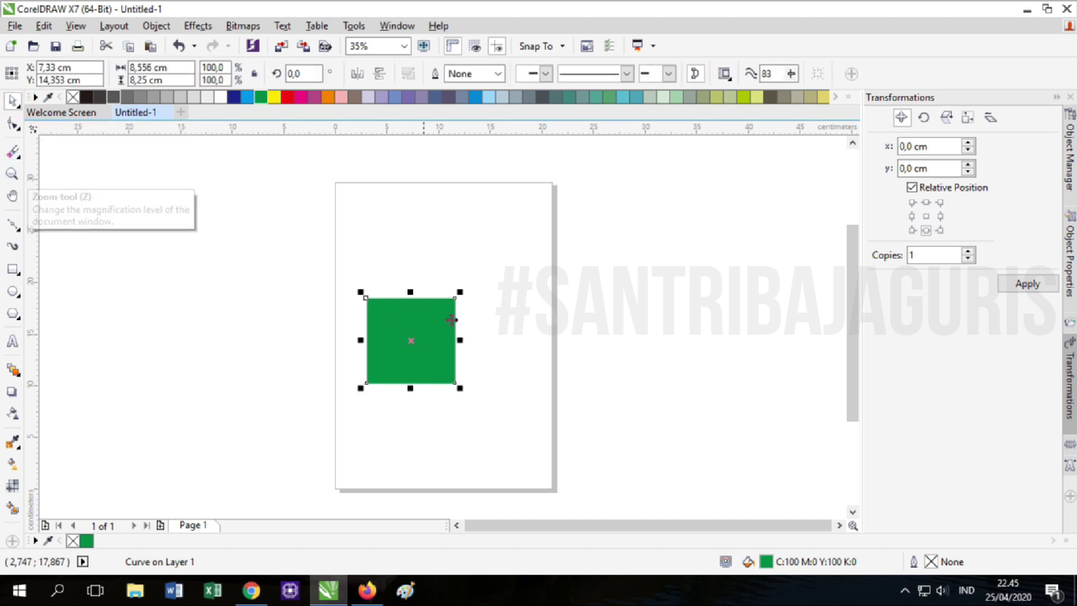
key("z")
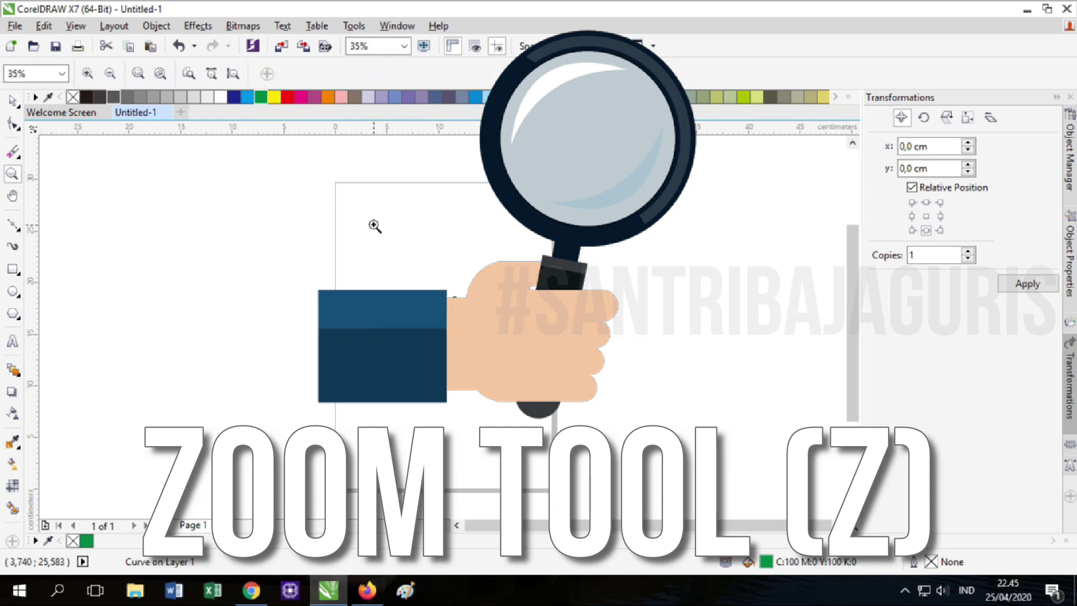
Magnify and reduce the view of the page and the green square several times with the Zoom tool
key("alt")
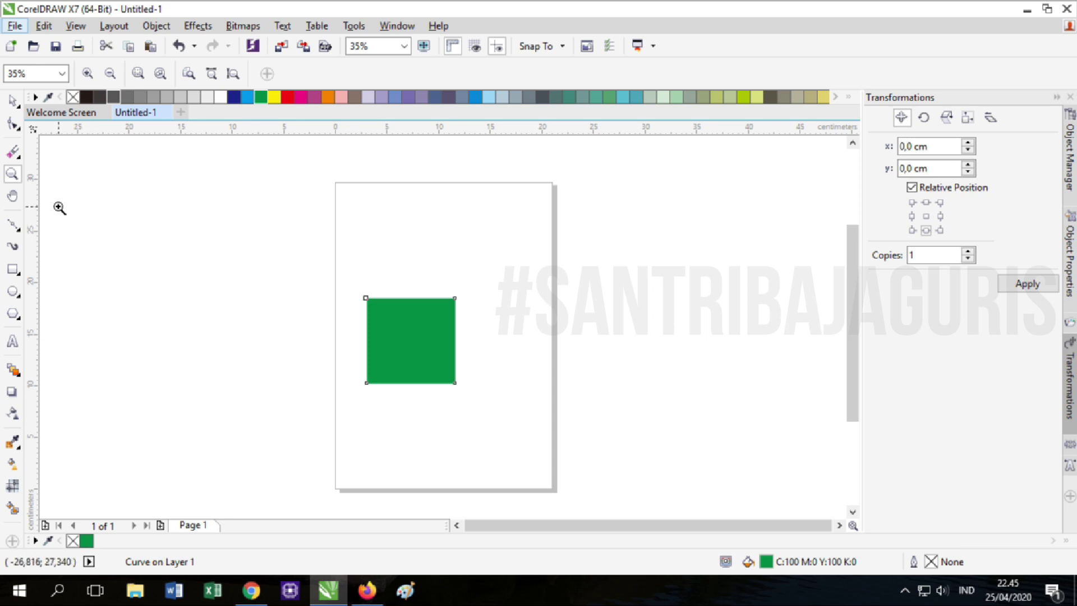
key("alt")
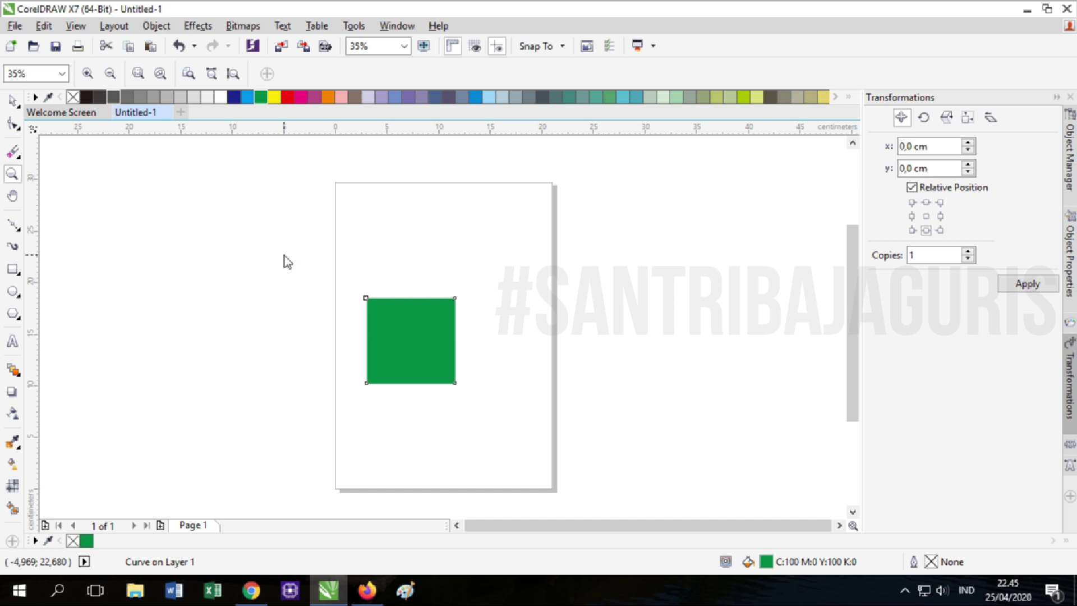
left_click(430, 266)
left_click(430, 266)
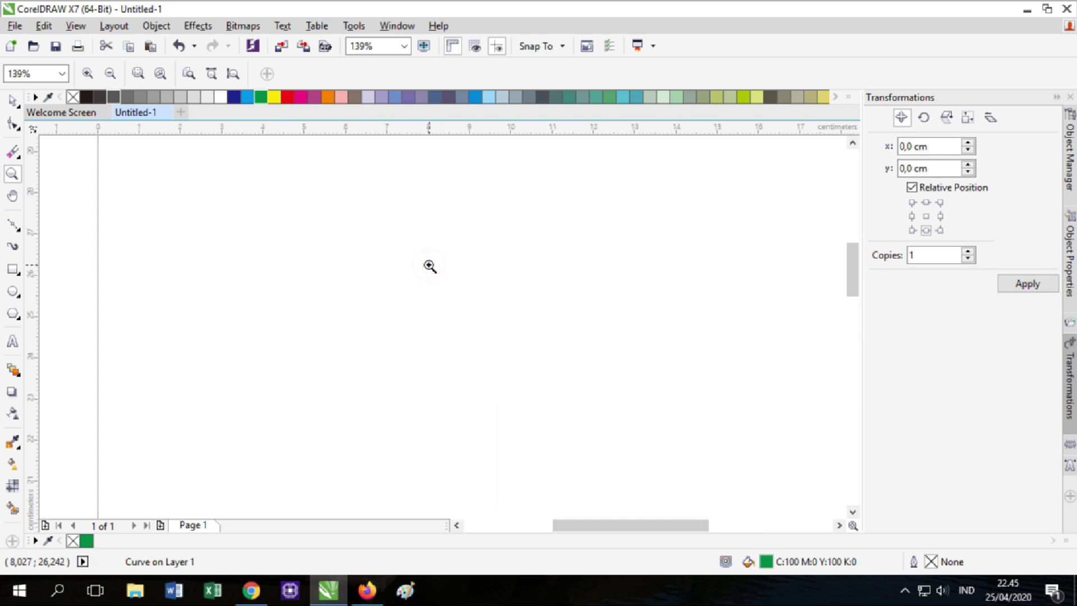
left_click(430, 266, "shift")
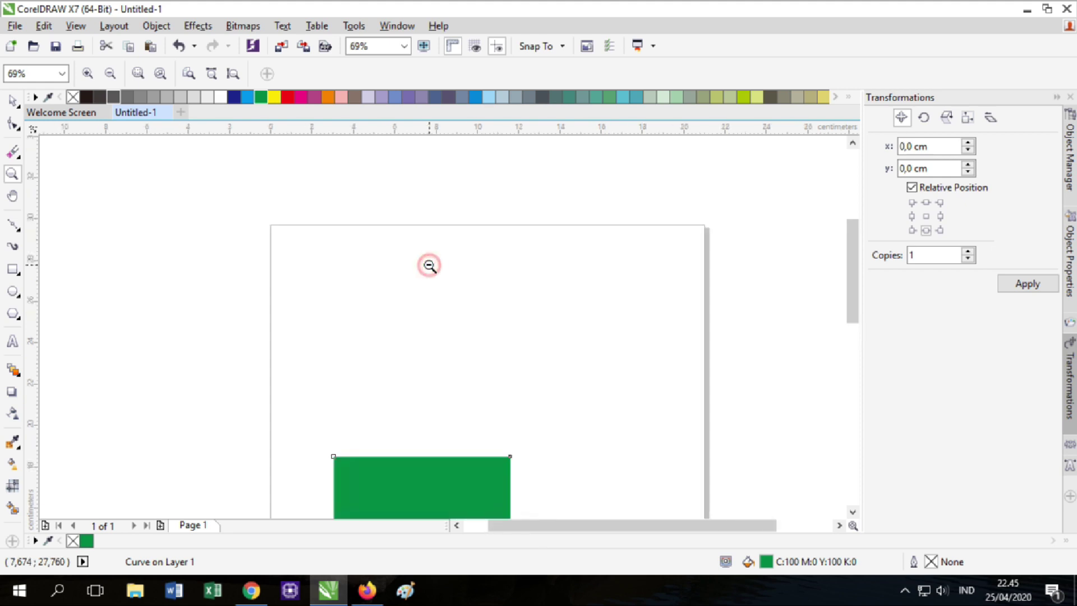
left_click(428, 265, "shift")
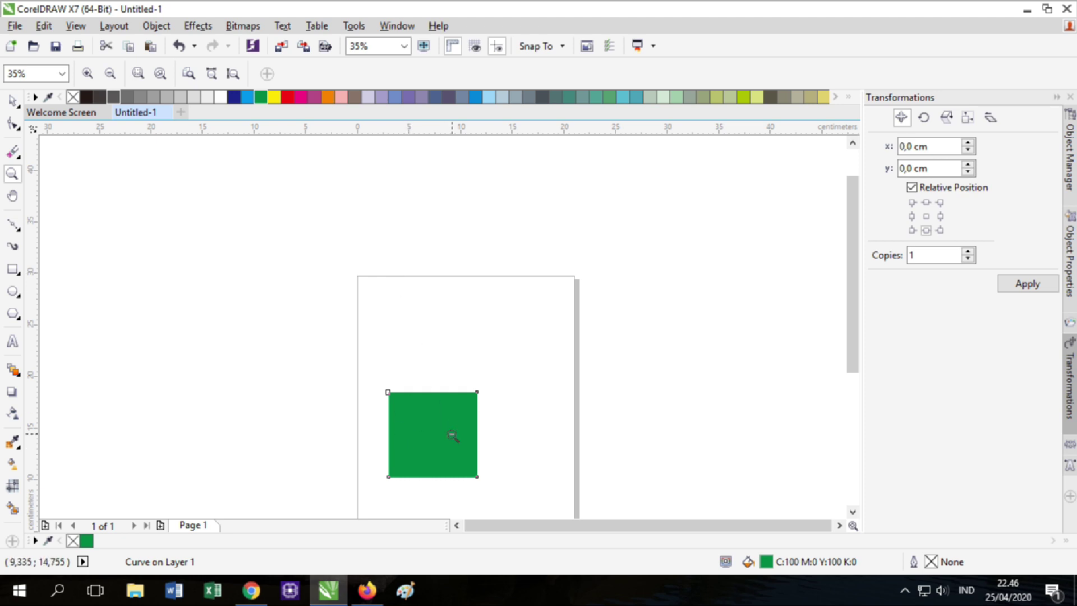
left_click(416, 463, "shift")
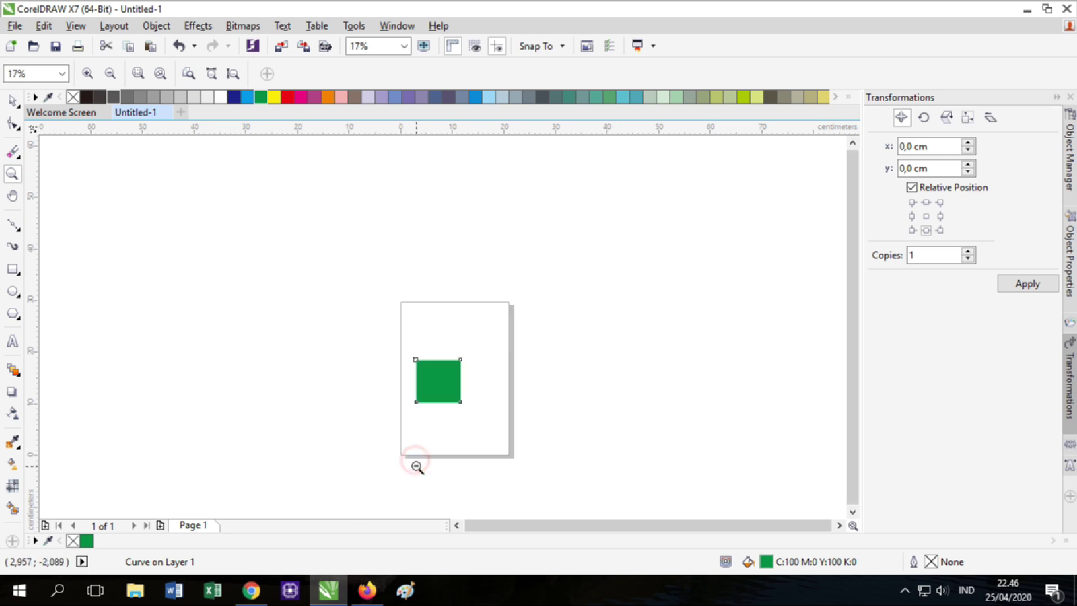
left_click(437, 395)
left_click(423, 293)
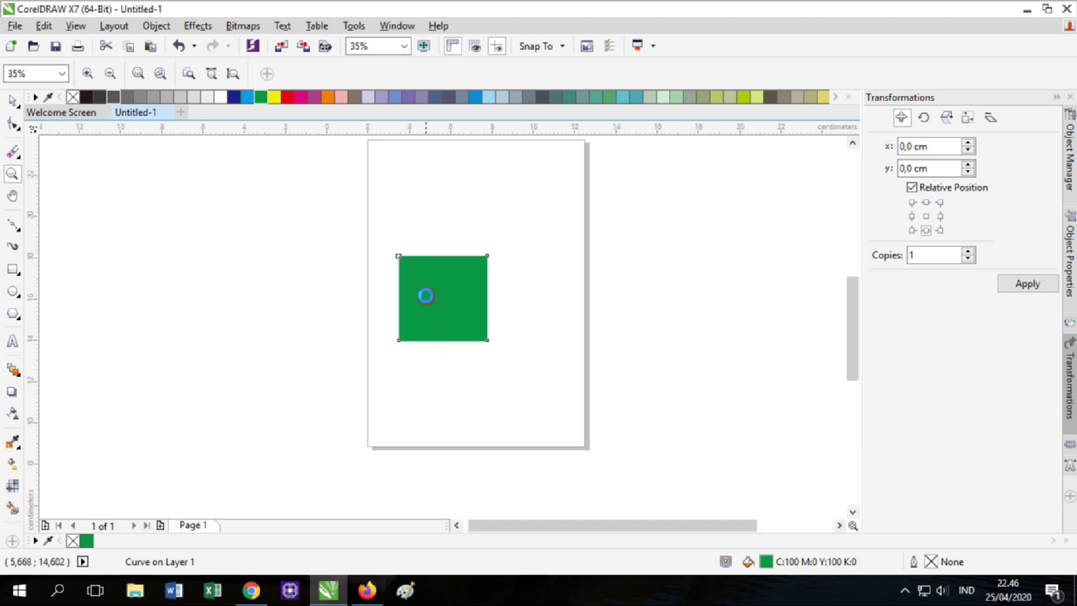
left_click(472, 321)
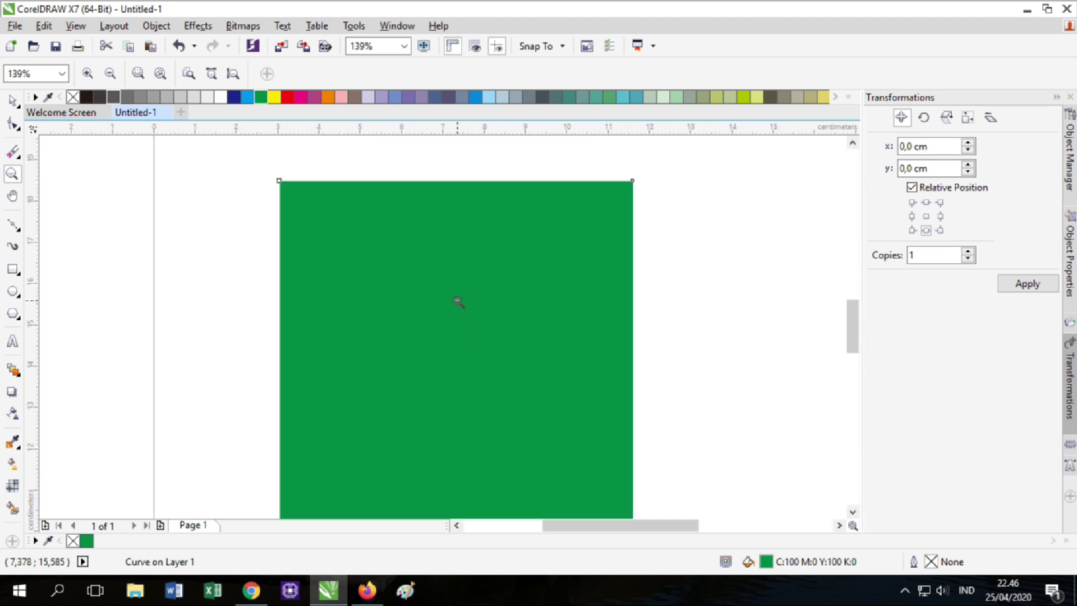
right_click(459, 302)
right_click(459, 302)
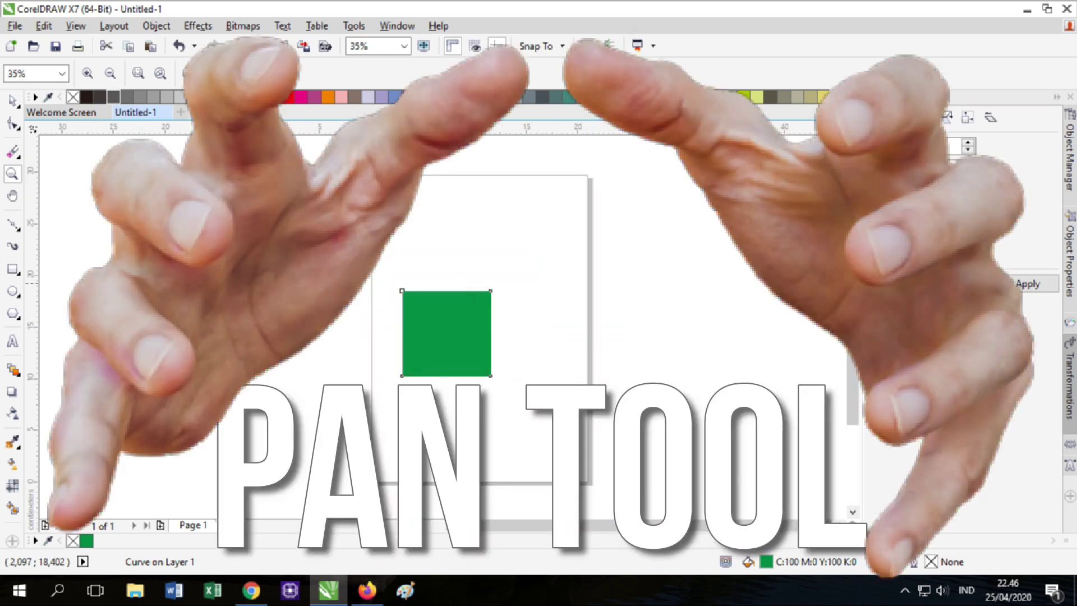
Shift the view of the page around in several directions with the Pan tool
left_click(13, 197)
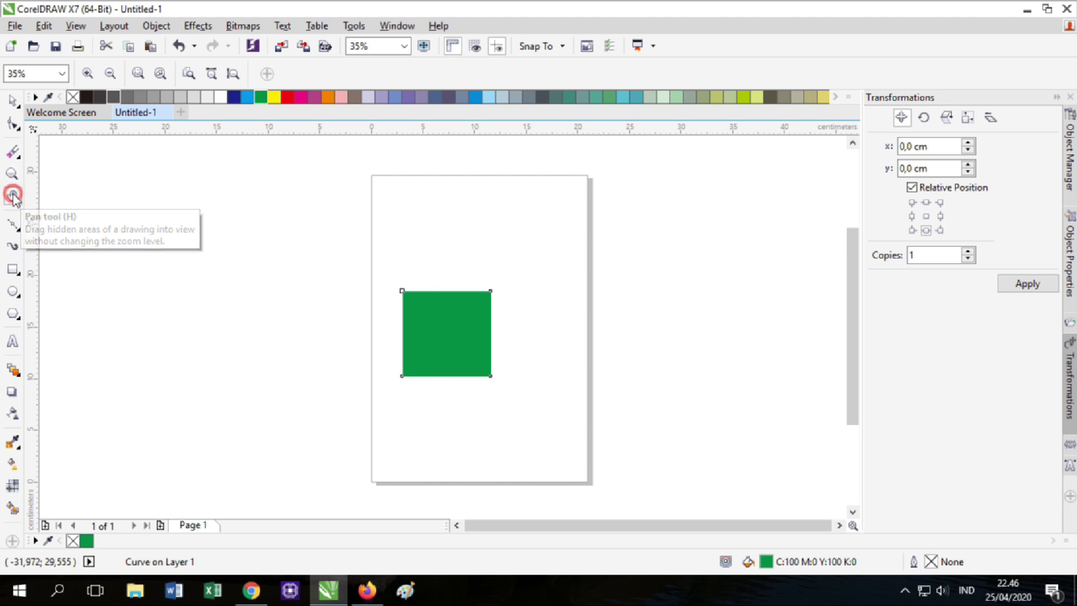
left_click_drag(539, 291, 376, 263)
left_click_drag(311, 291, 505, 306)
left_click_drag(386, 289, 428, 234)
left_click_drag(558, 320, 560, 295)
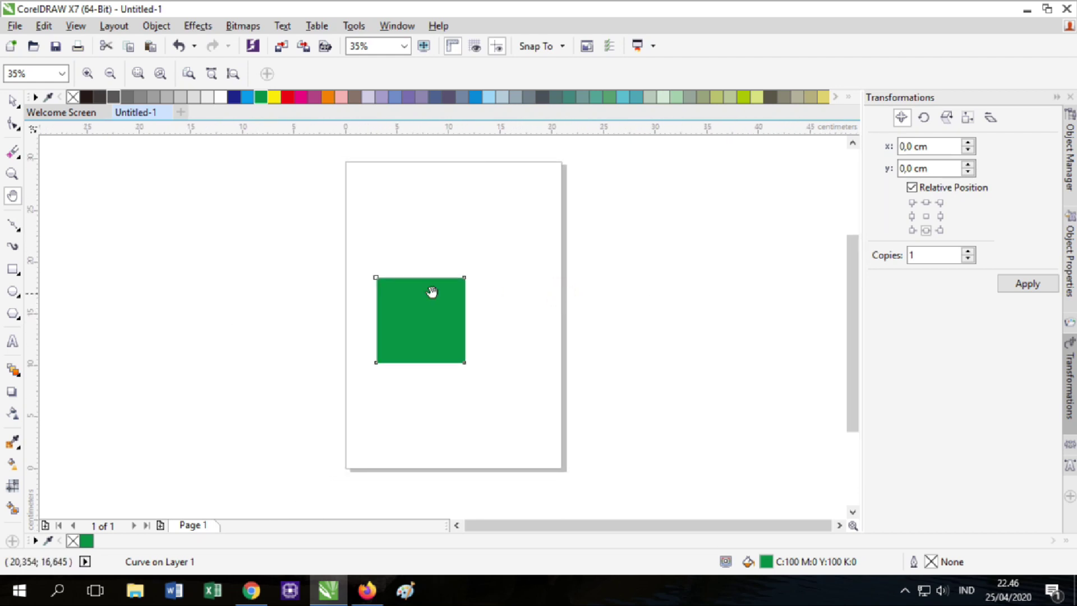
Try a wavy Freehand curve about 44.7 by 25.4 cm running from beside the page to its lower edge, and undo it
left_click(14, 226)
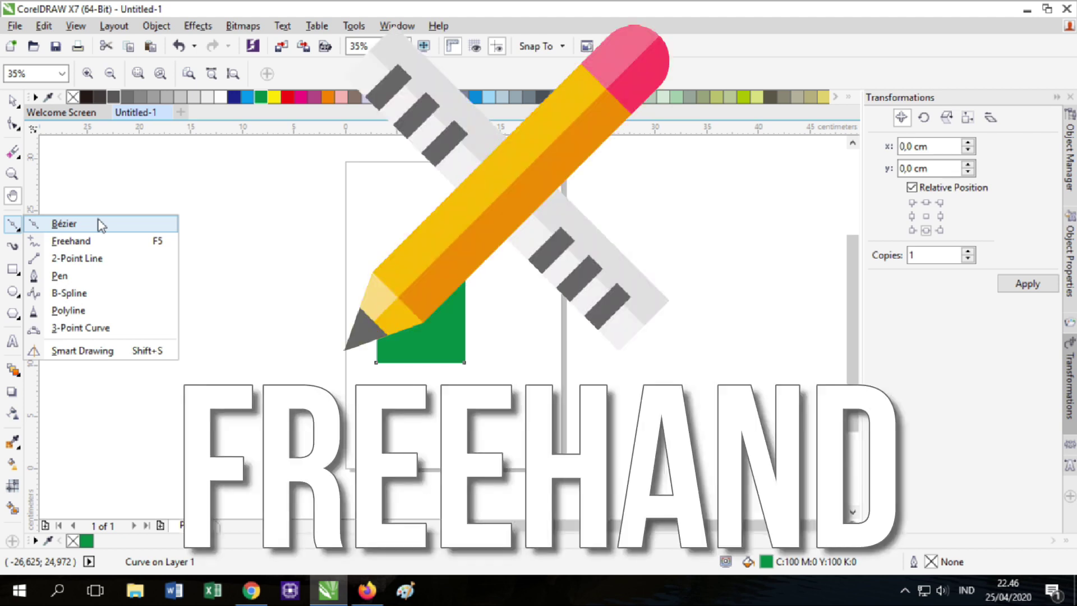
left_click(98, 241)
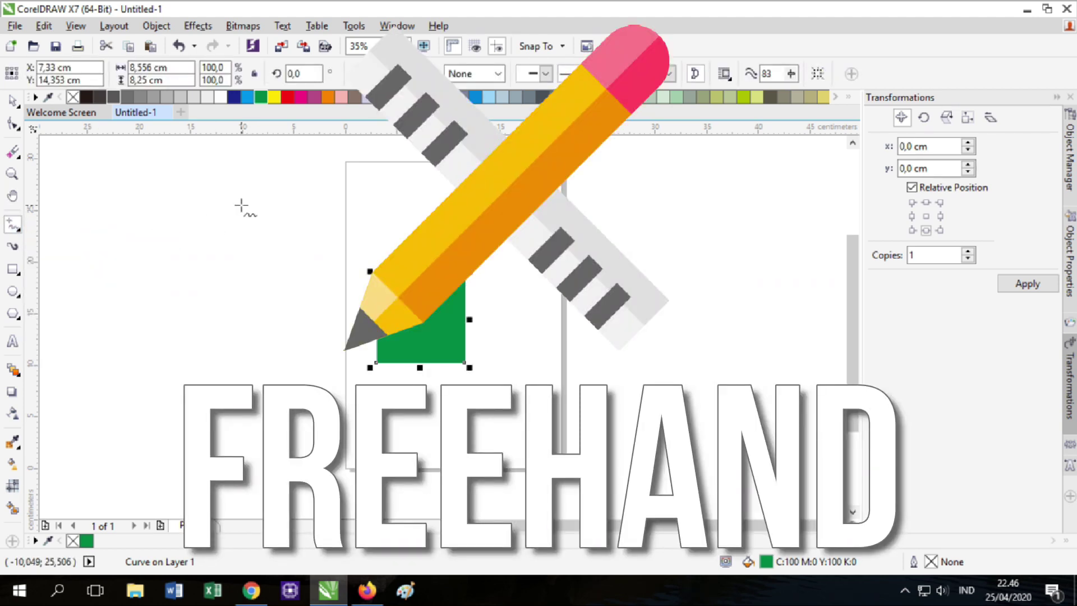
mouse_move(86, 199)
left_mouse_down()
mouse_move(183, 283)
mouse_move(194, 348)
mouse_move(303, 443)
mouse_move(547, 459)
left_mouse_up()
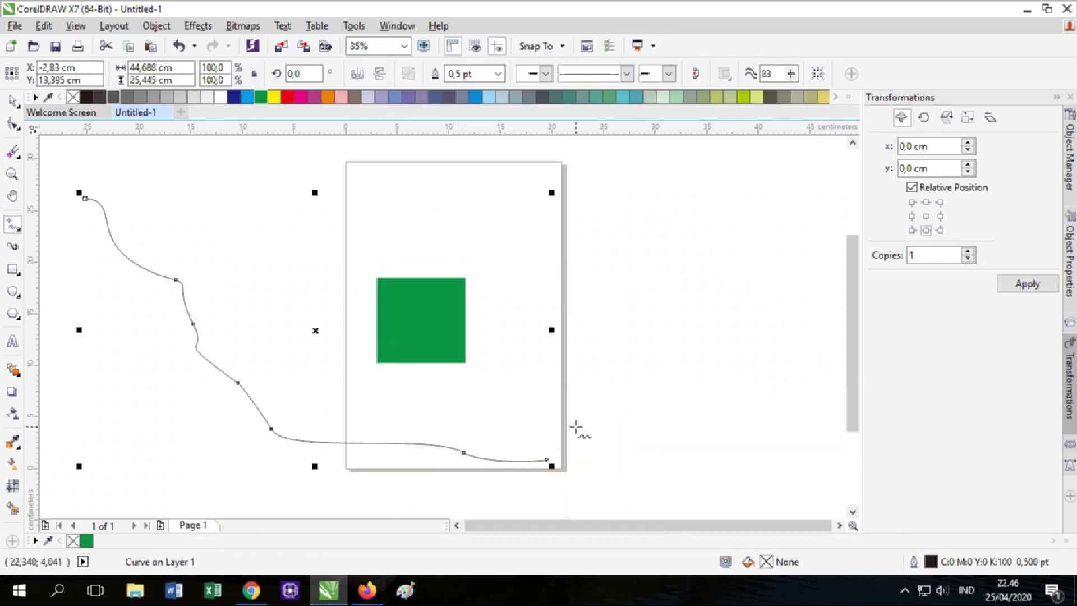
key("ctrl+z")
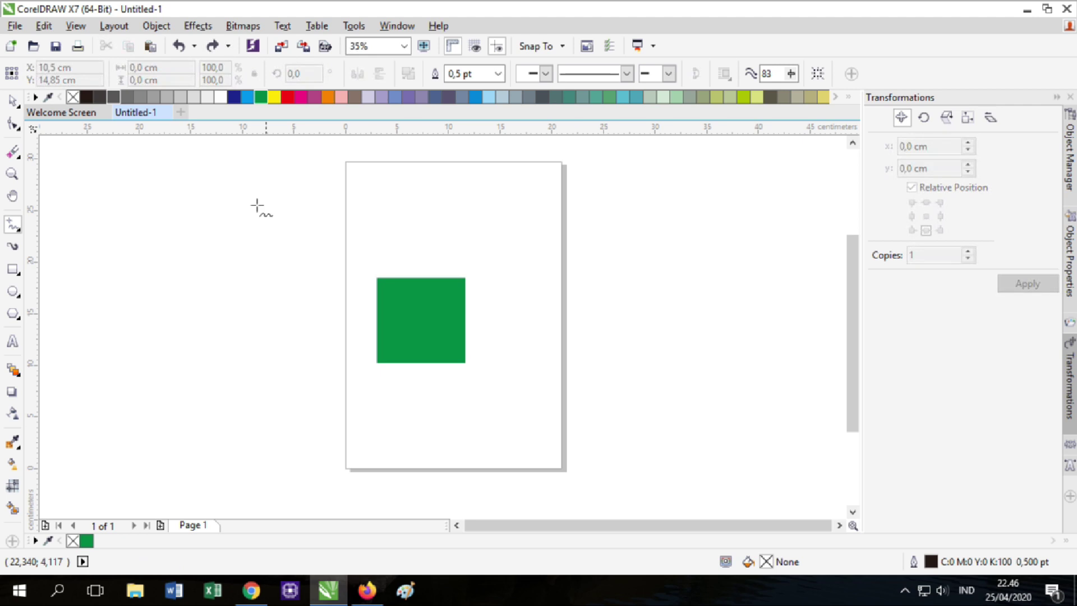
Draw a straight horizontal line about 21.2 cm long beside the upper part of the page with the Freehand tool
left_click(86, 212)
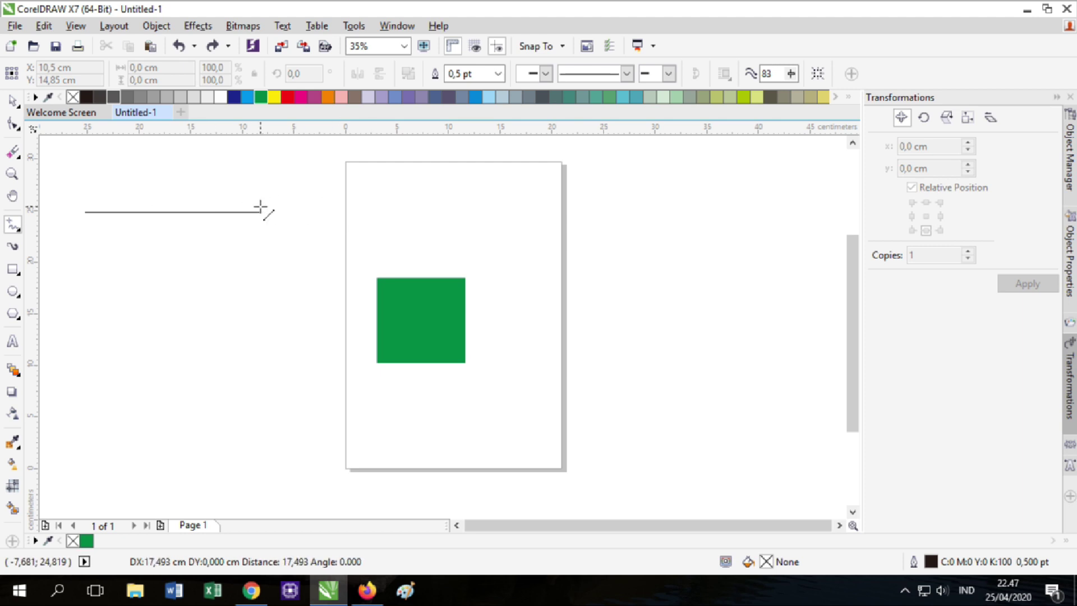
left_click(306, 212)
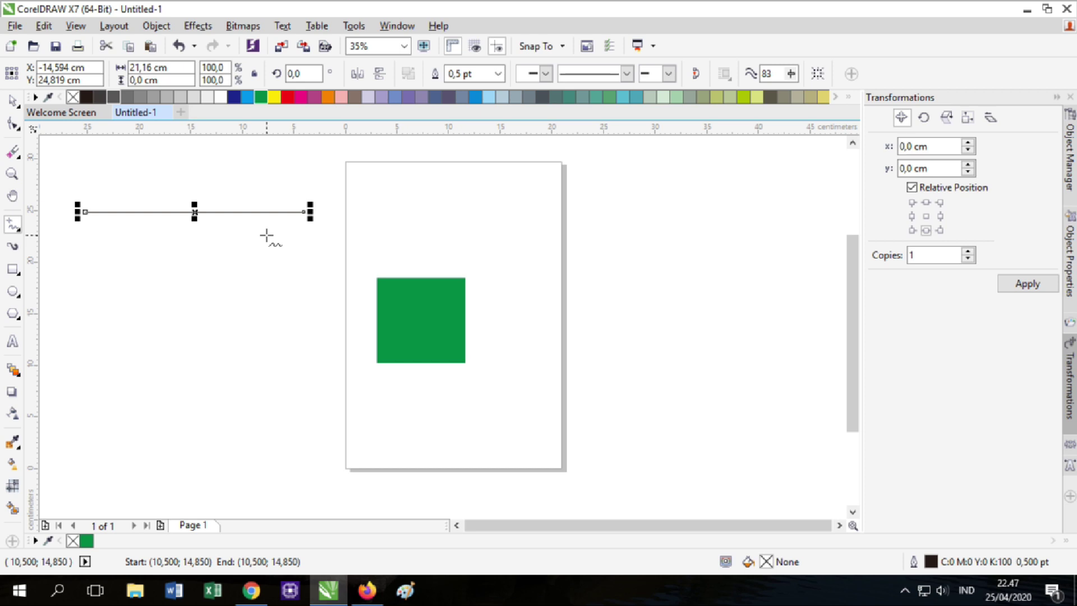
Draw a closed irregular Freehand shape about 23.9 by 27.1 cm overlapping the page's edge and fill it with green
left_click(10, 227)
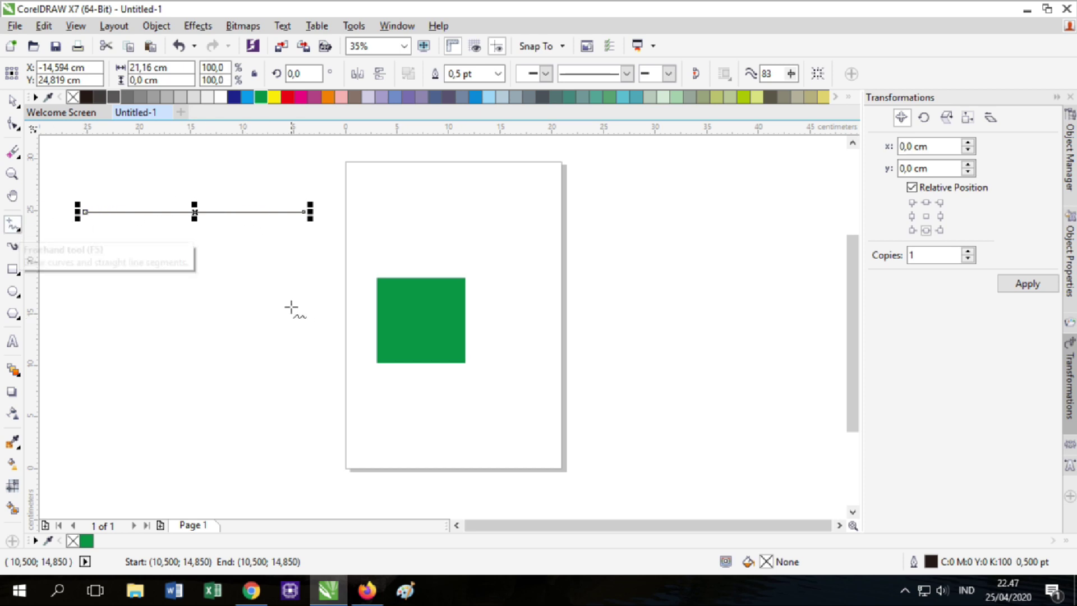
mouse_move(270, 264)
left_mouse_down()
mouse_move(226, 270)
mouse_move(206, 298)
mouse_move(210, 352)
mouse_move(178, 399)
mouse_move(221, 401)
mouse_move(239, 418)
mouse_move(255, 408)
mouse_move(246, 433)
mouse_move(267, 473)
mouse_move(307, 466)
mouse_move(339, 496)
mouse_move(420, 474)
mouse_move(363, 400)
mouse_move(361, 297)
mouse_move(331, 276)
mouse_move(343, 239)
mouse_move(370, 248)
mouse_move(364, 229)
mouse_move(327, 216)
mouse_move(272, 264)
left_mouse_up()
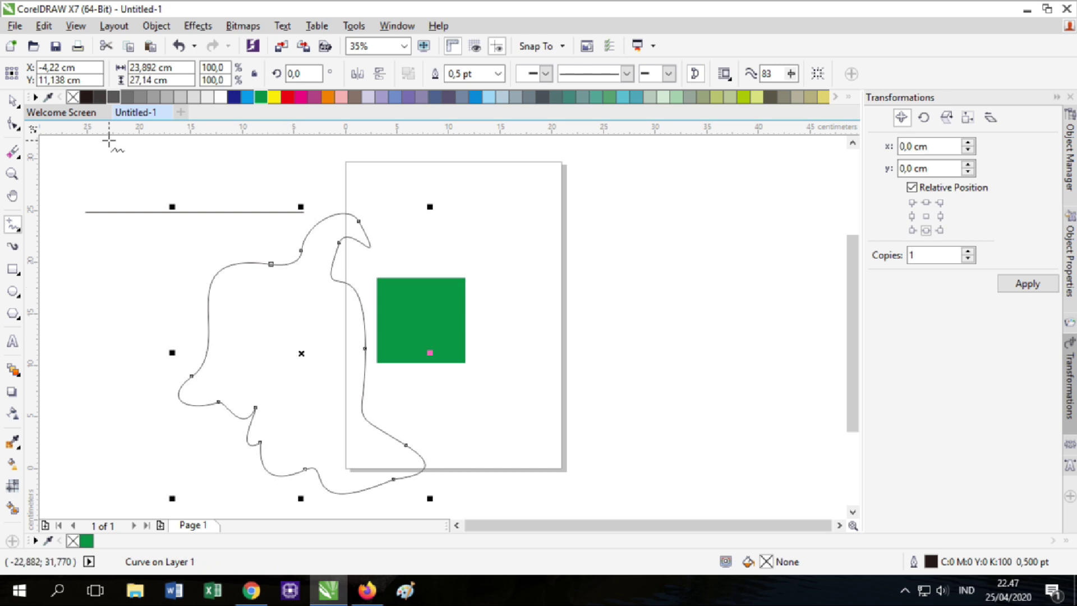
left_click(260, 99)
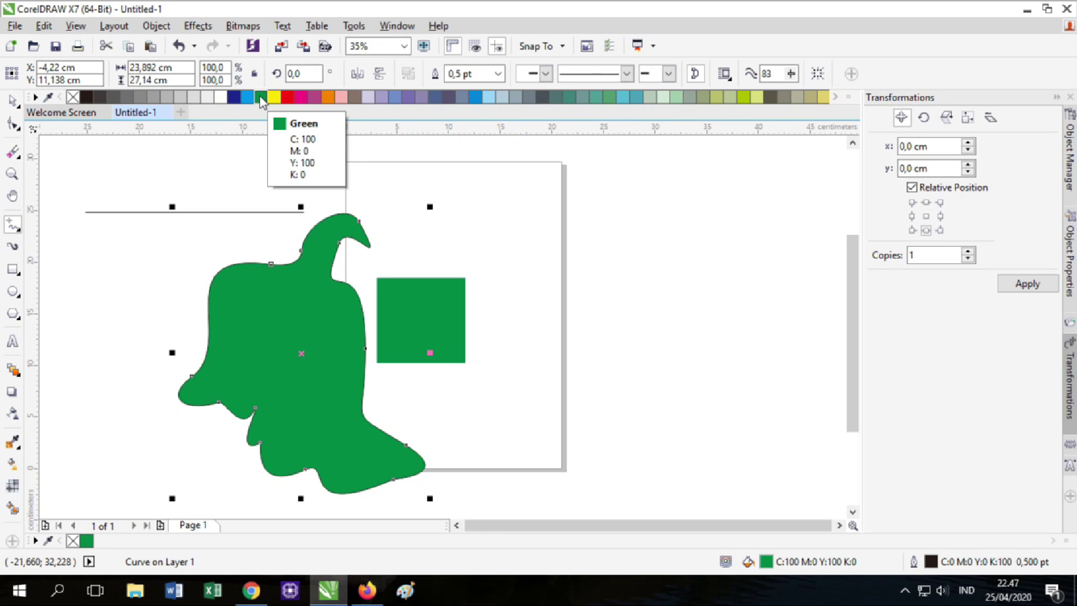
Select the irregular green shape with the Pick tool and delete it
left_click(12, 100)
left_click(169, 285)
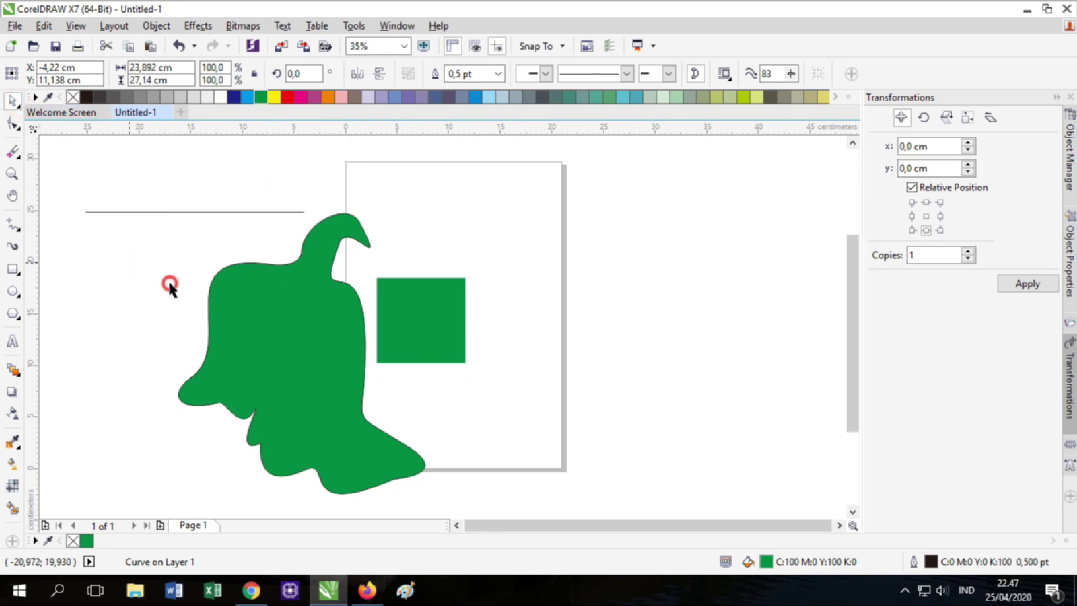
left_click(284, 332)
key("Delete")
Activate the Artistic Media tool and look through its preset stroke shapes
left_click(11, 224)
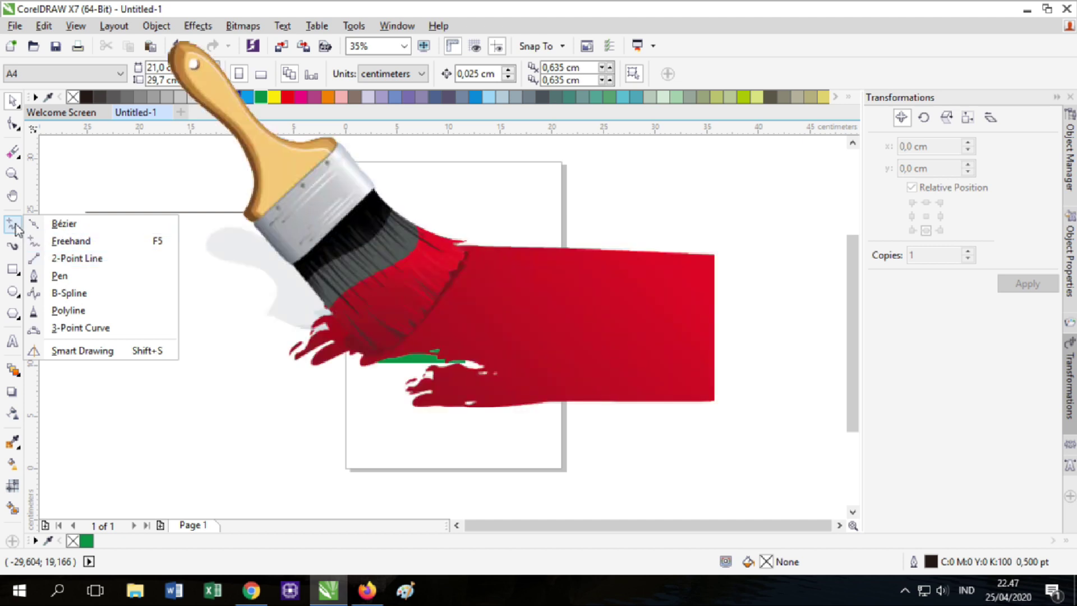
left_click(13, 250)
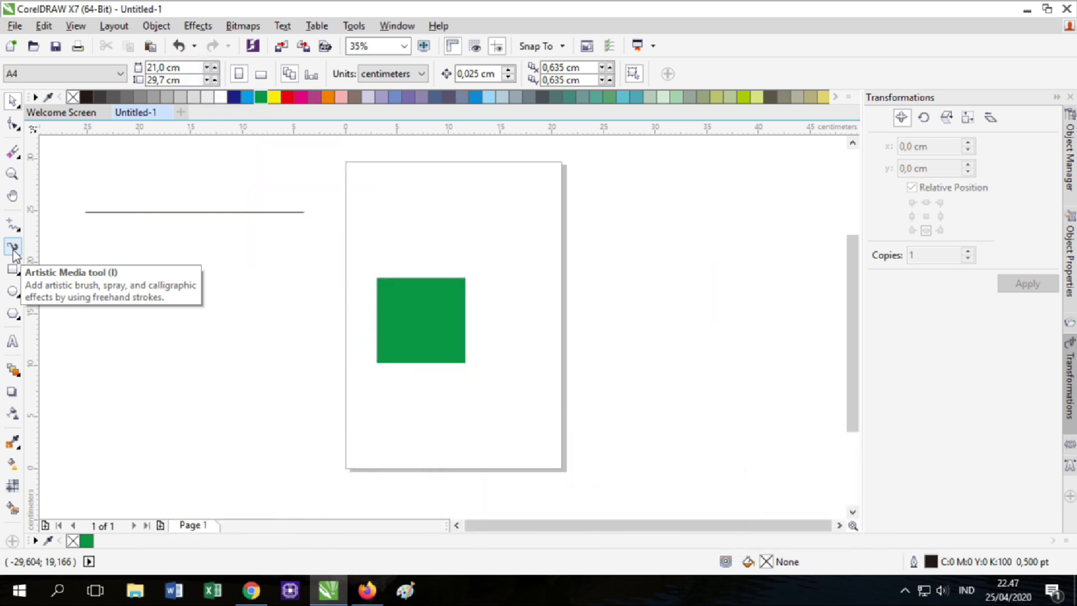
left_click(14, 251)
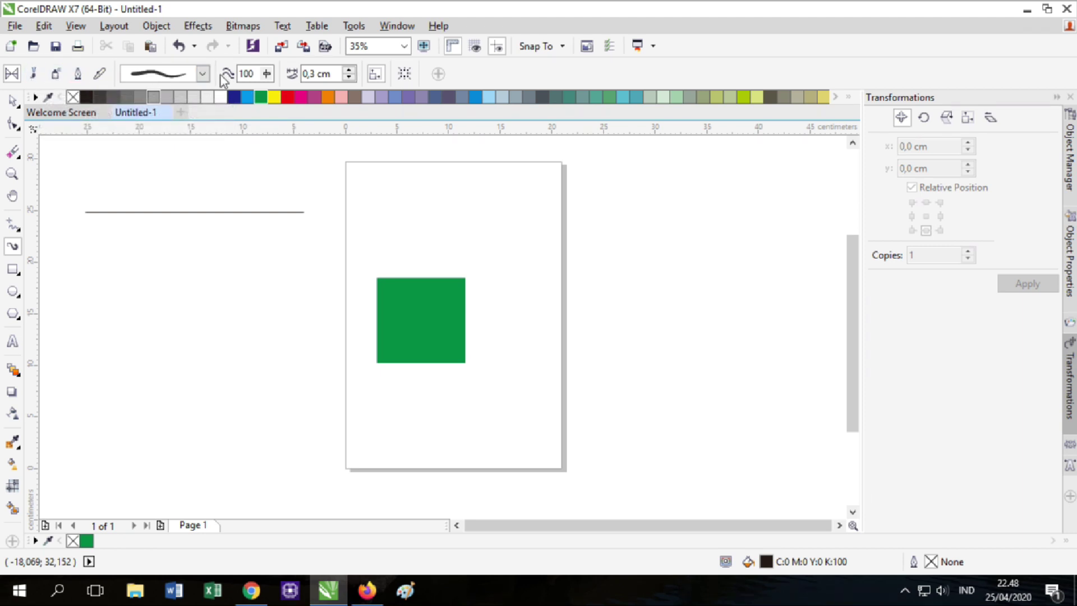
left_click(203, 73)
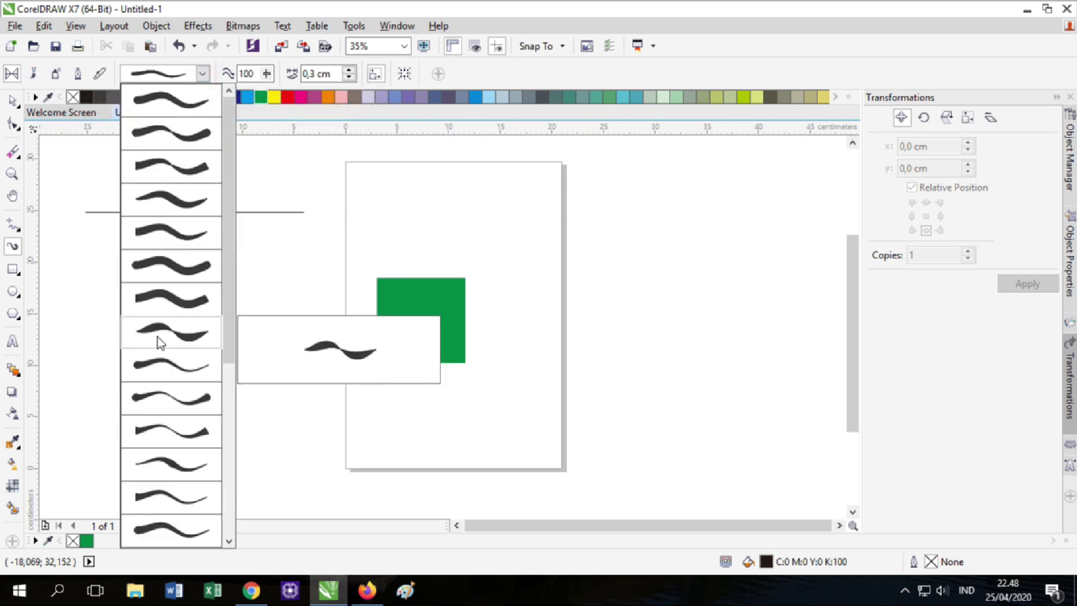
mouse_move(229, 223)
left_mouse_down()
mouse_move(230, 399)
mouse_move(233, 173)
mouse_move(244, 332)
mouse_move(244, 126)
left_mouse_up()
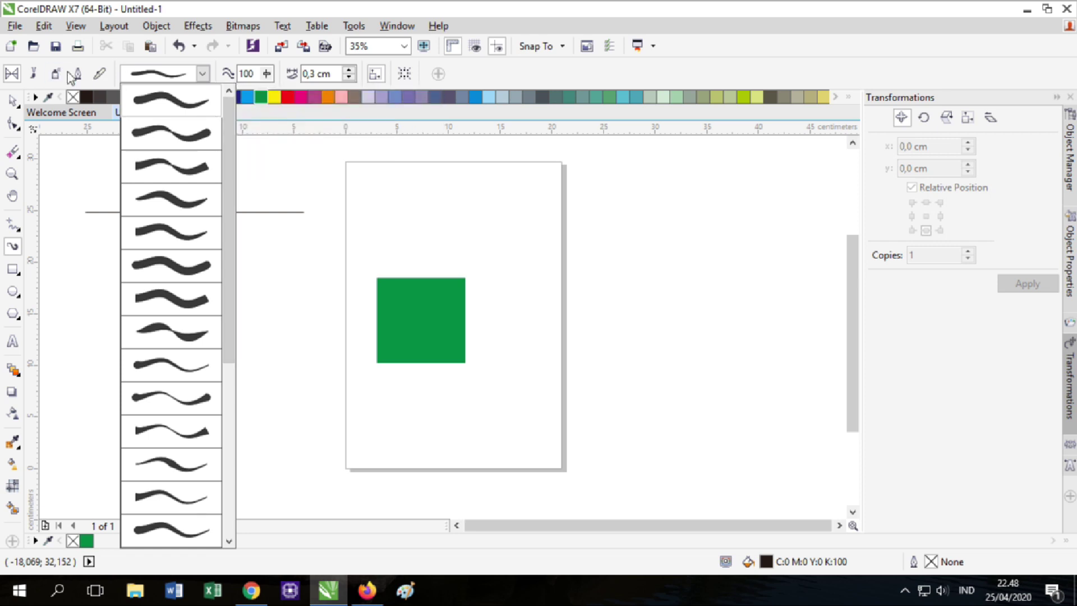
Switch Artistic Media to Brush mode, set the category to Artistic and view its brush strokes
left_click(55, 75)
left_click(55, 76)
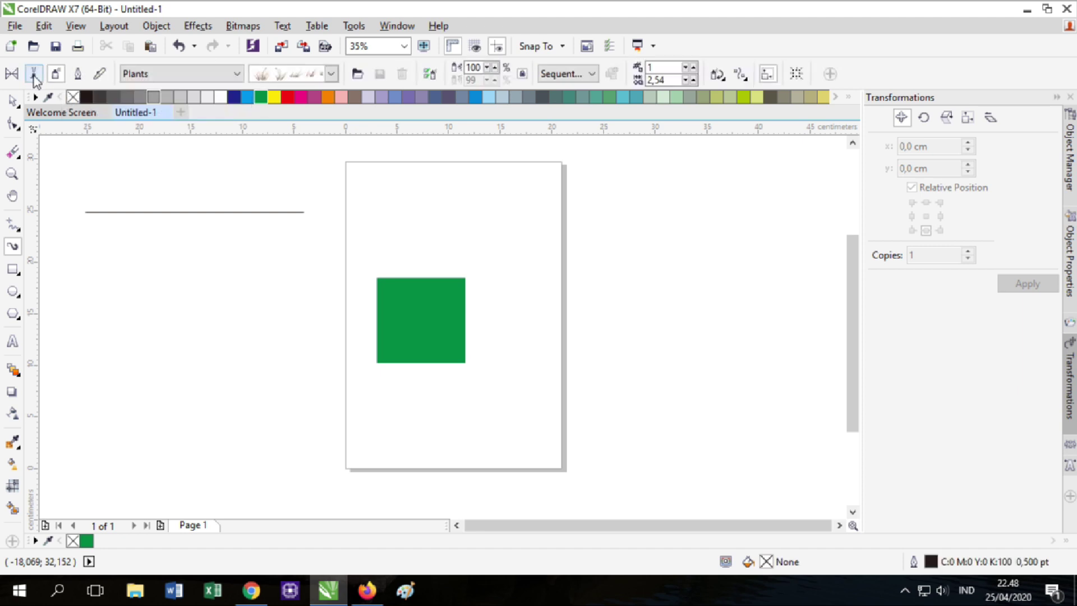
left_click(32, 77)
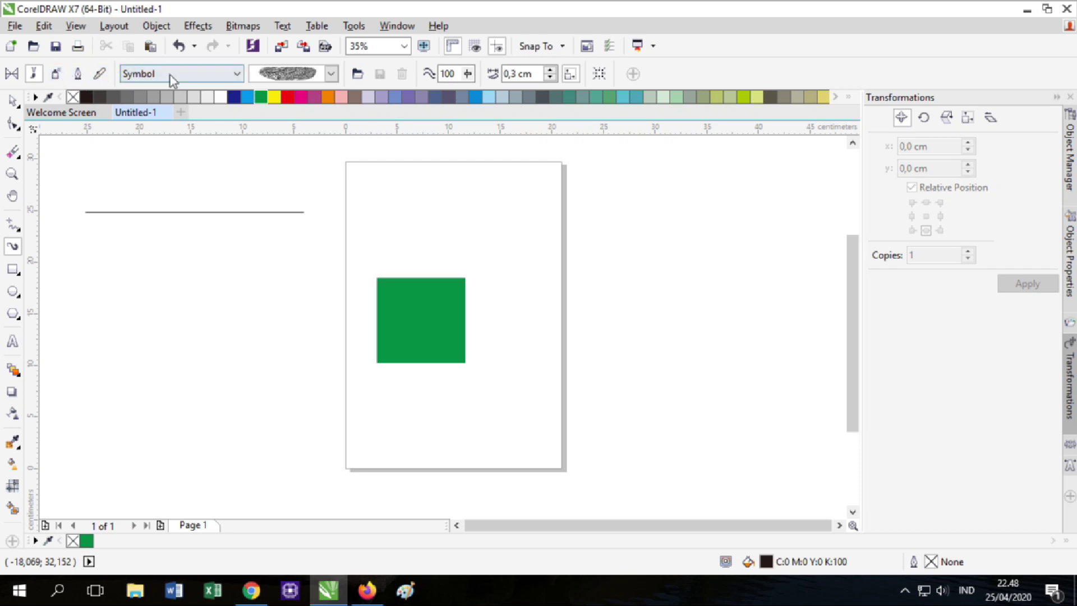
left_click(187, 75)
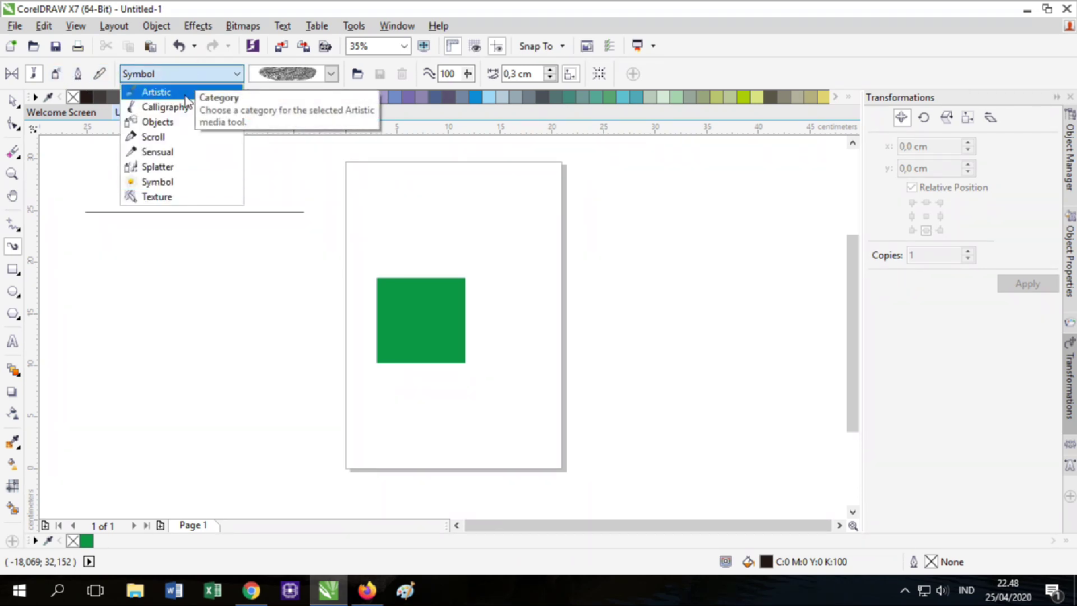
left_click(185, 96)
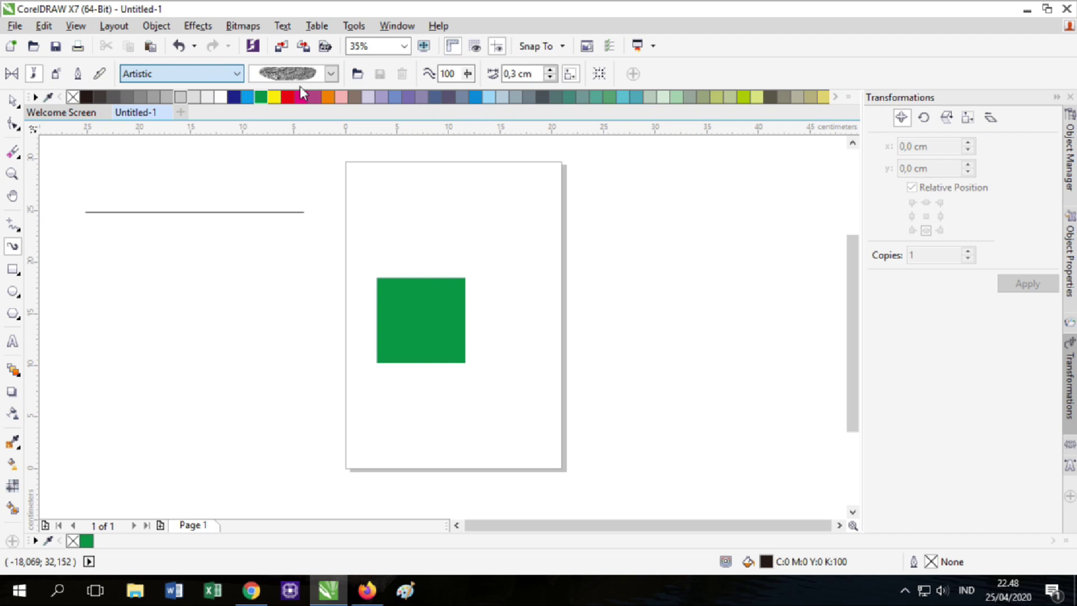
left_click(334, 75)
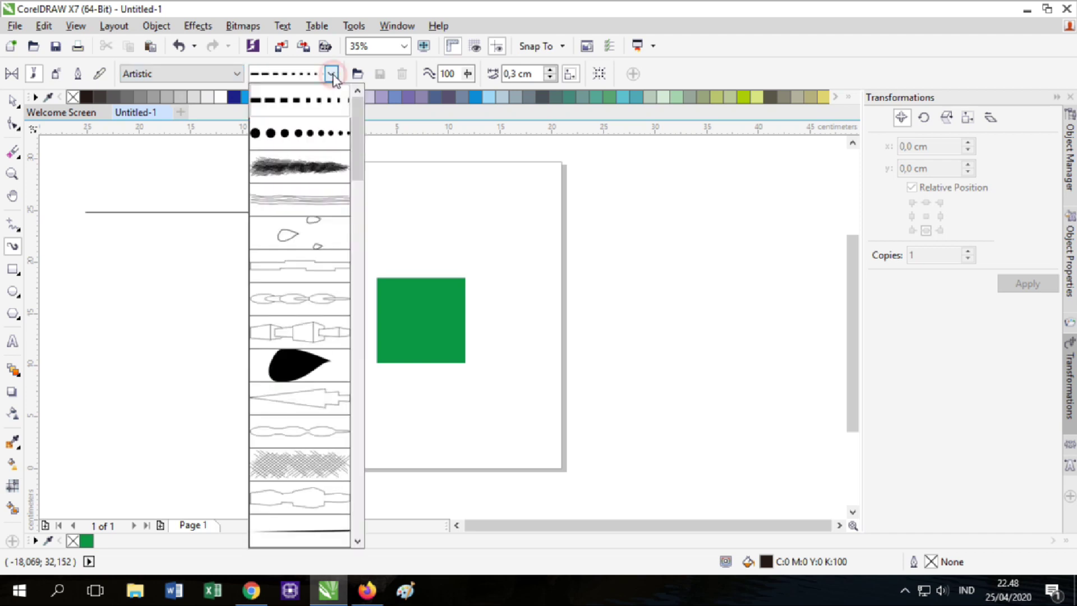
left_click(276, 84)
Set the brush category to Objects and check its brush strokes
left_click(210, 73)
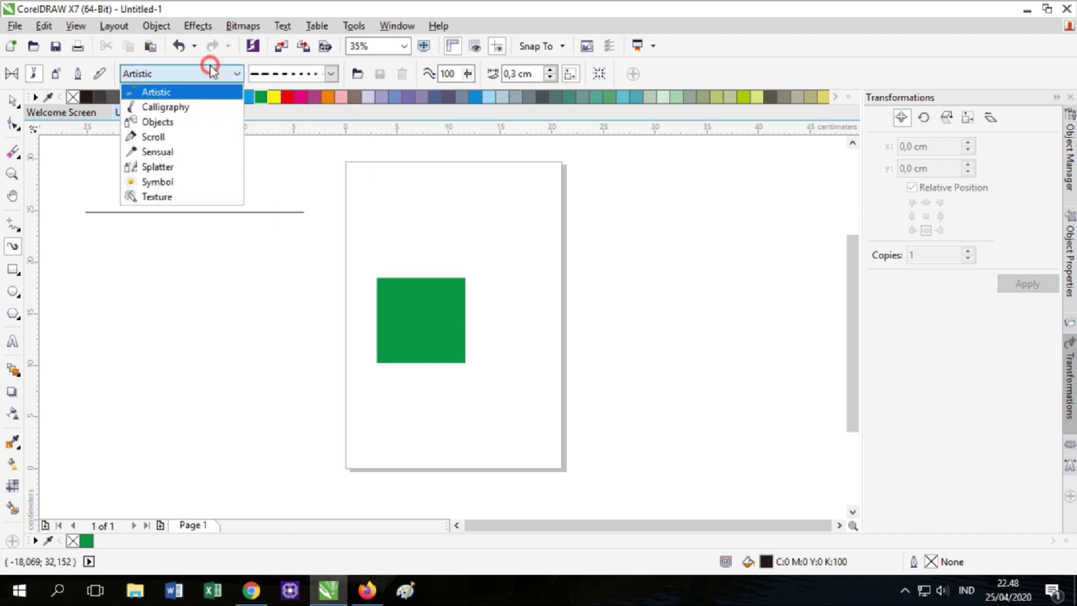
left_click(196, 124)
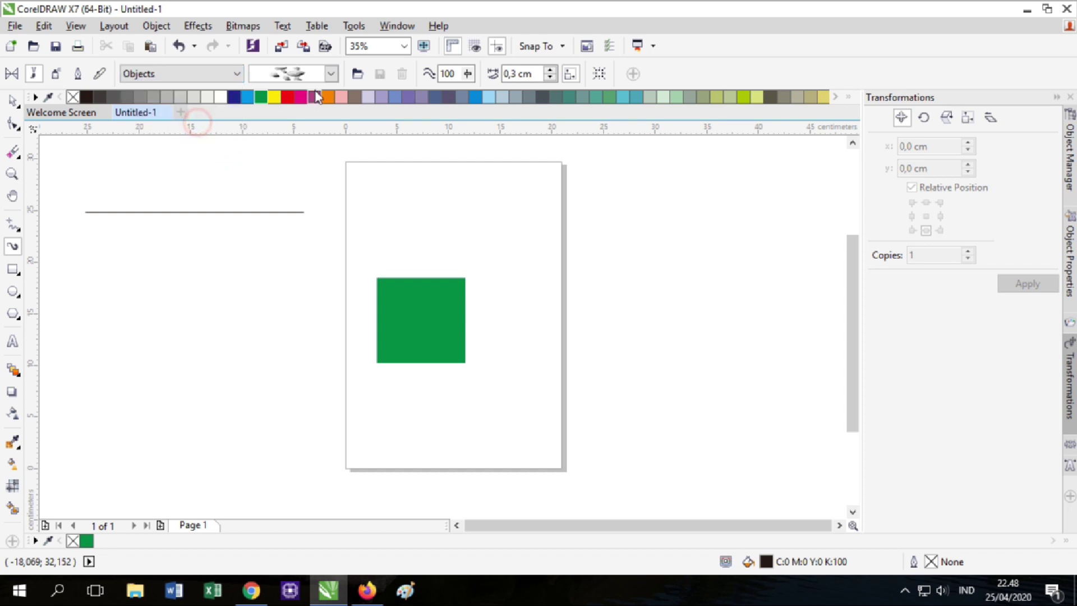
left_click(332, 75)
left_click(332, 76)
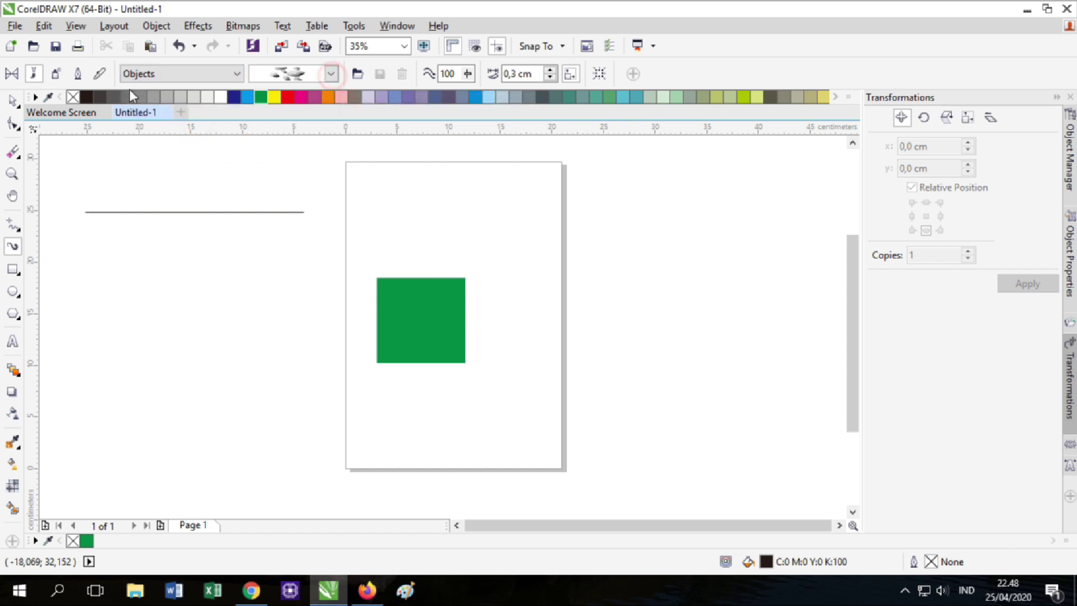
Switch Artistic Media to Sprayer mode, set the category to Footprint and look through its spray patterns
left_click(56, 74)
left_click(238, 77)
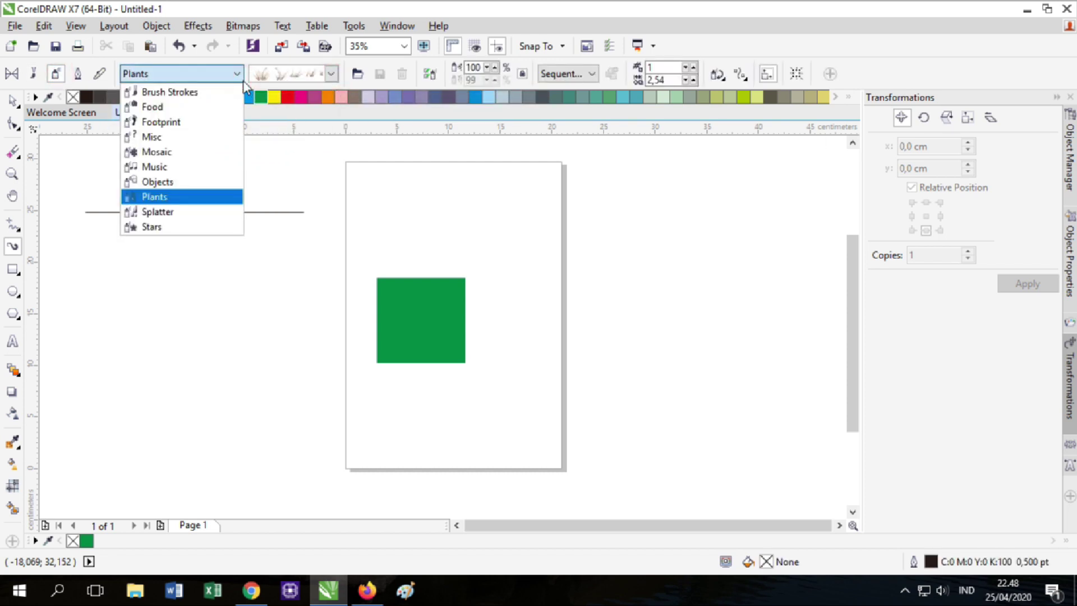
left_click(216, 120)
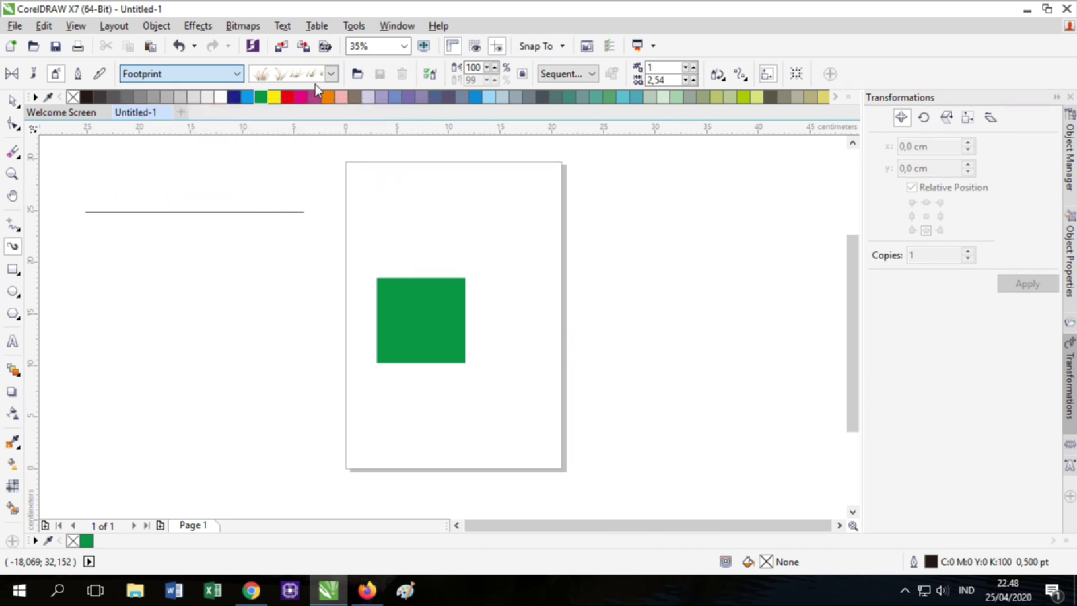
left_click(332, 74)
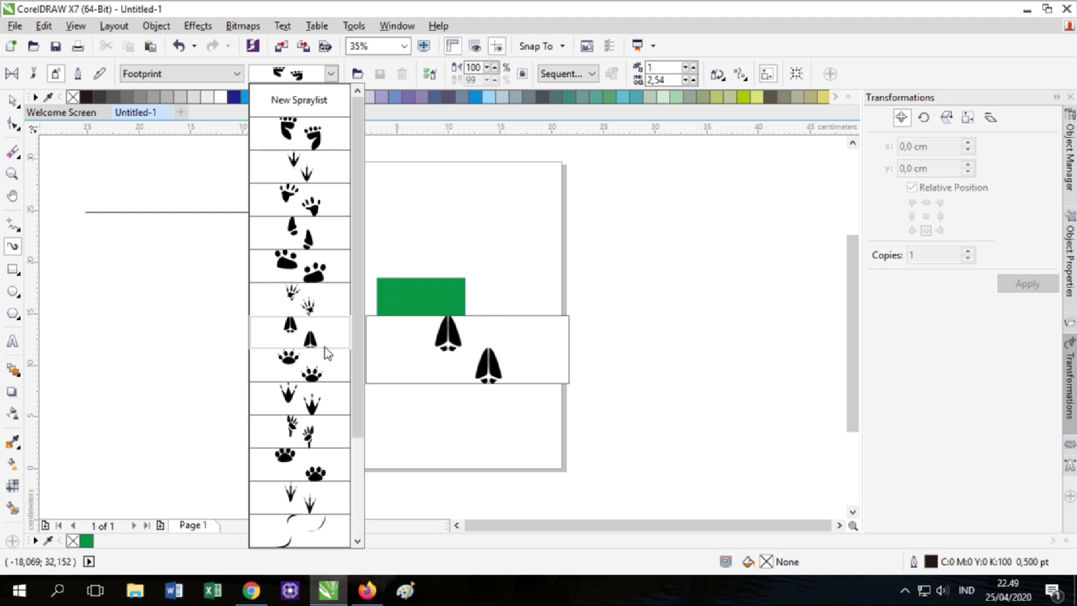
mouse_move(355, 395)
left_mouse_down()
mouse_move(345, 538)
mouse_move(364, 116)
left_mouse_up()
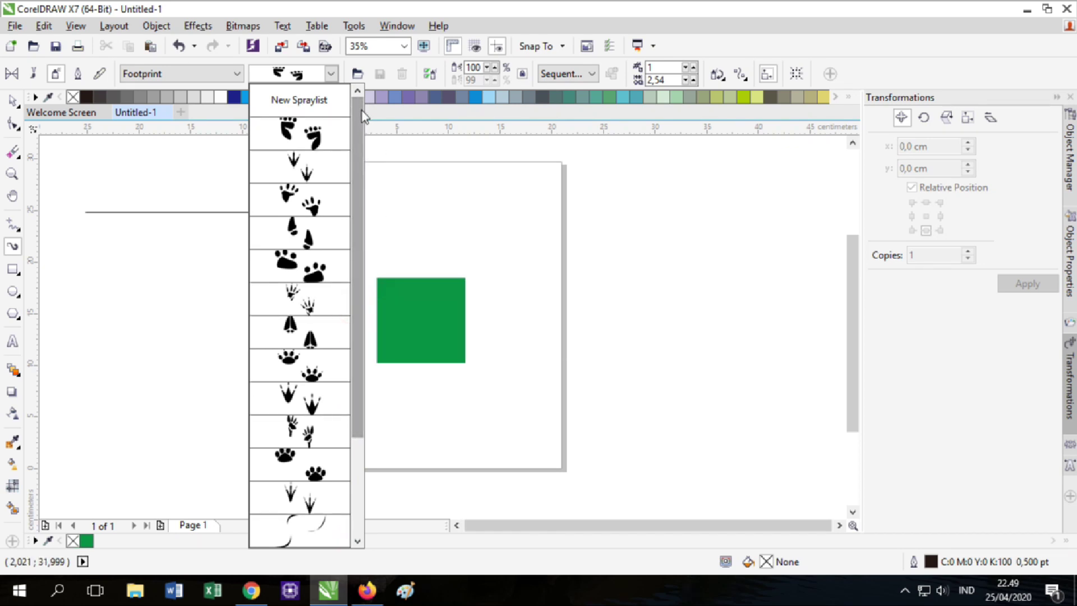
left_click(339, 58)
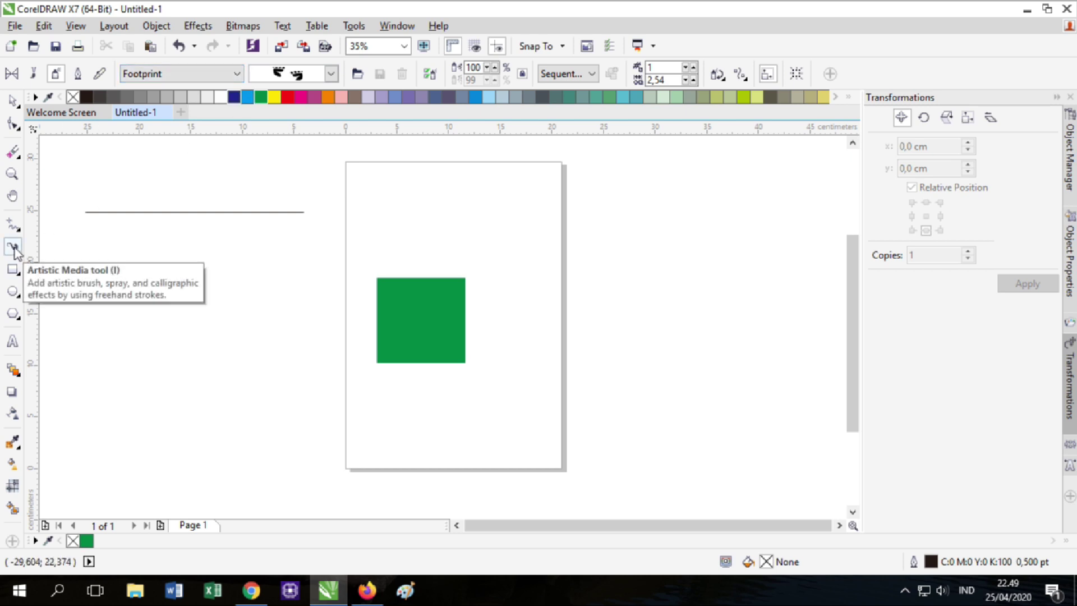
Select the horizontal line and the green square together with the Pick tool and delete them
left_click(13, 270)
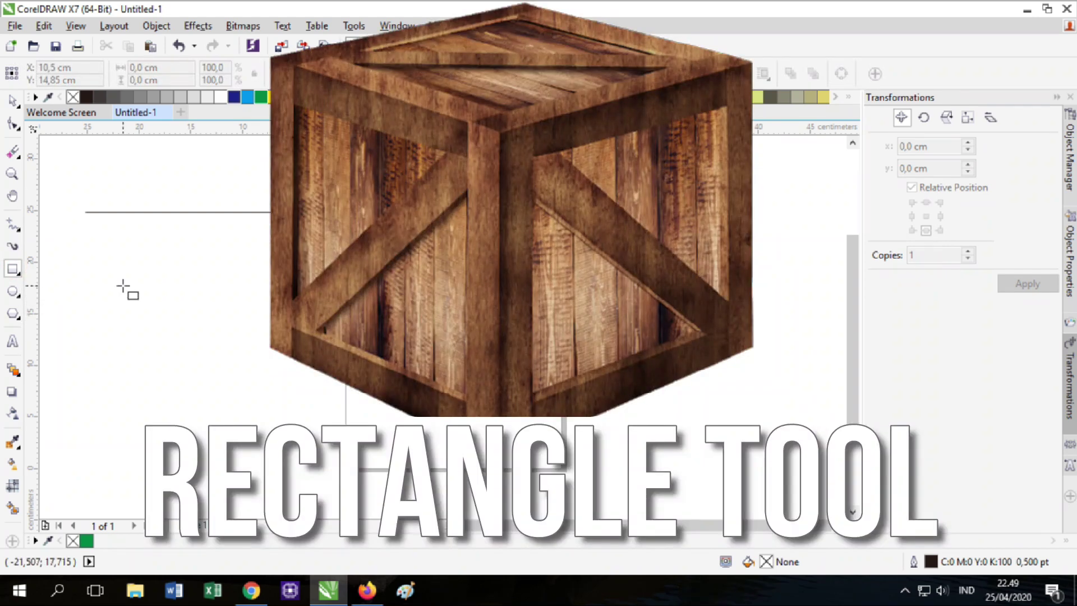
left_click(12, 100)
left_click_drag(53, 196, 622, 543)
key("Delete")
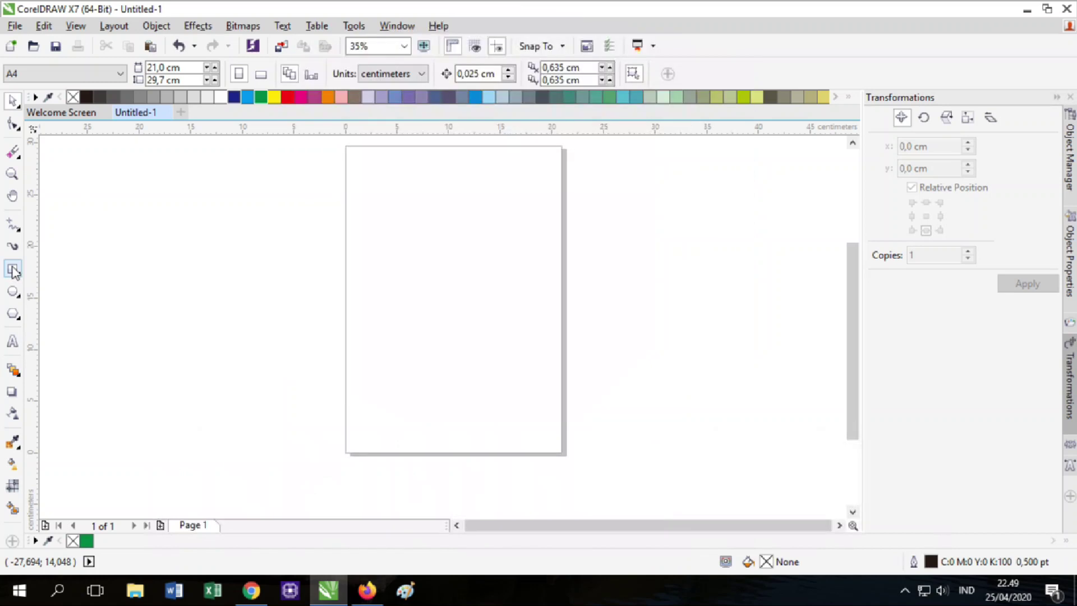
Try a rectangle about 33.2 by 15.4 cm with the Rectangle tool, extending from beside the page onto it, and delete it
left_click(13, 270)
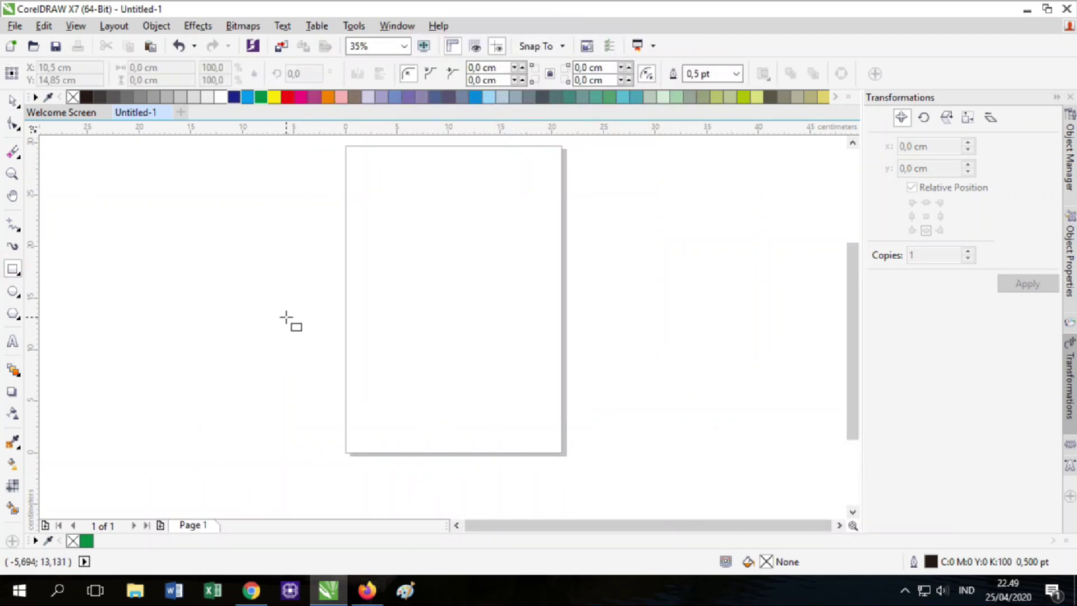
left_click(12, 271)
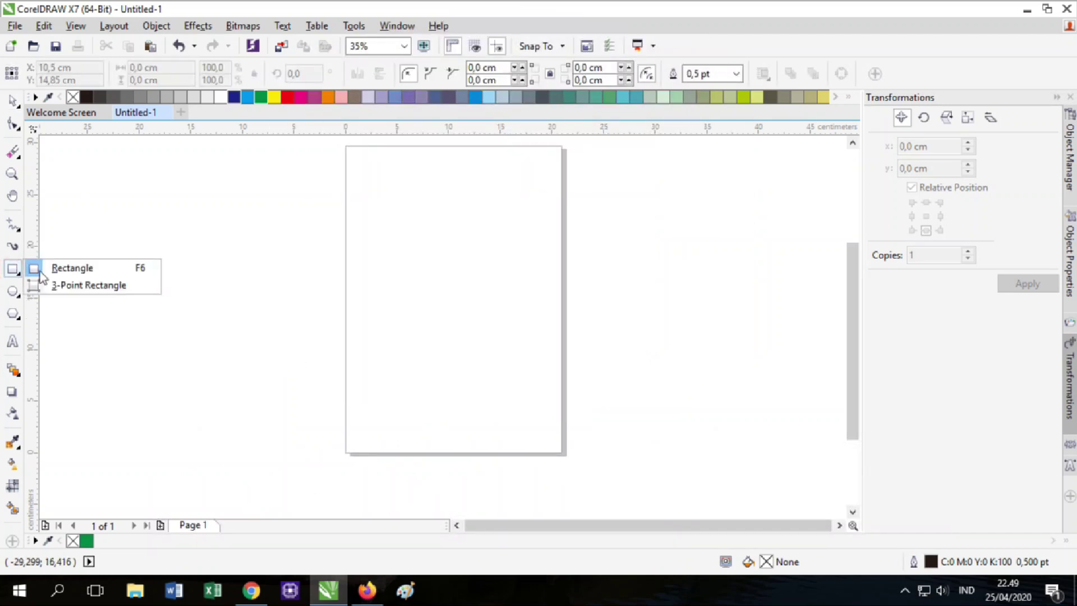
left_click(86, 269)
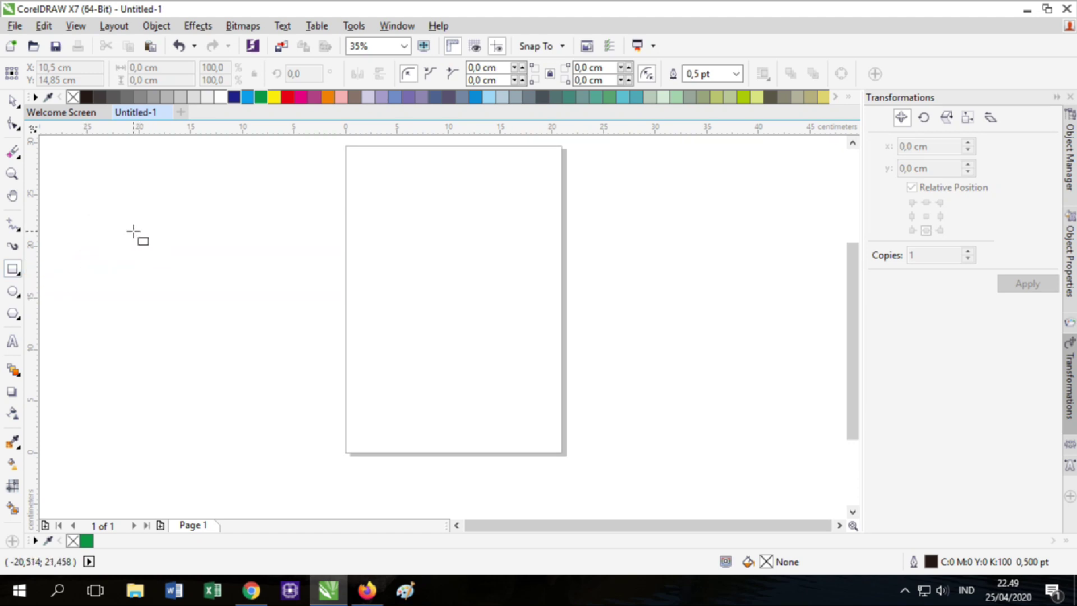
left_click_drag(114, 225, 456, 384)
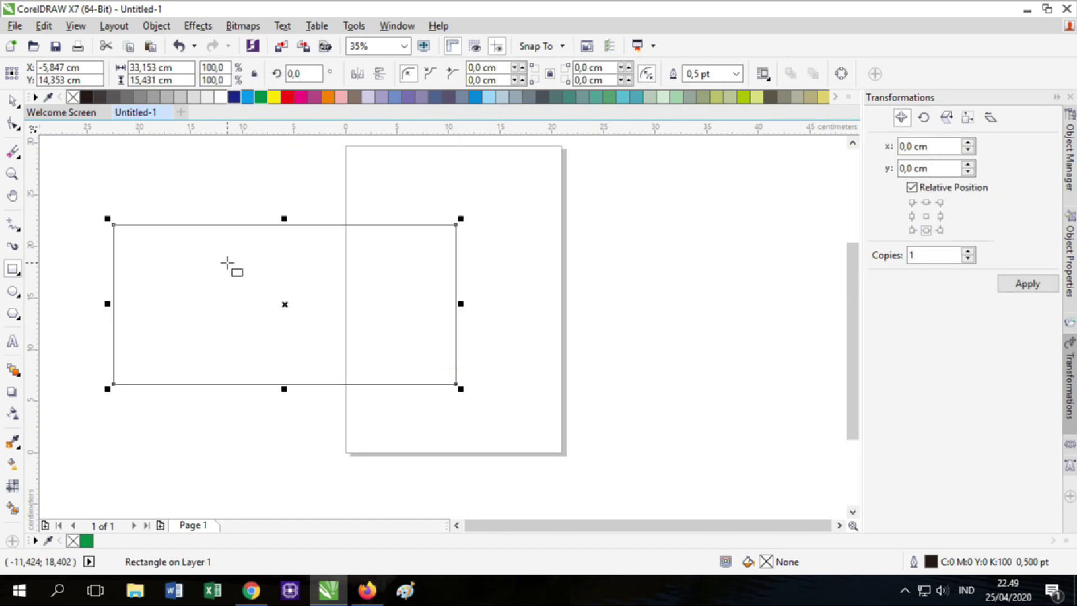
key("Delete")
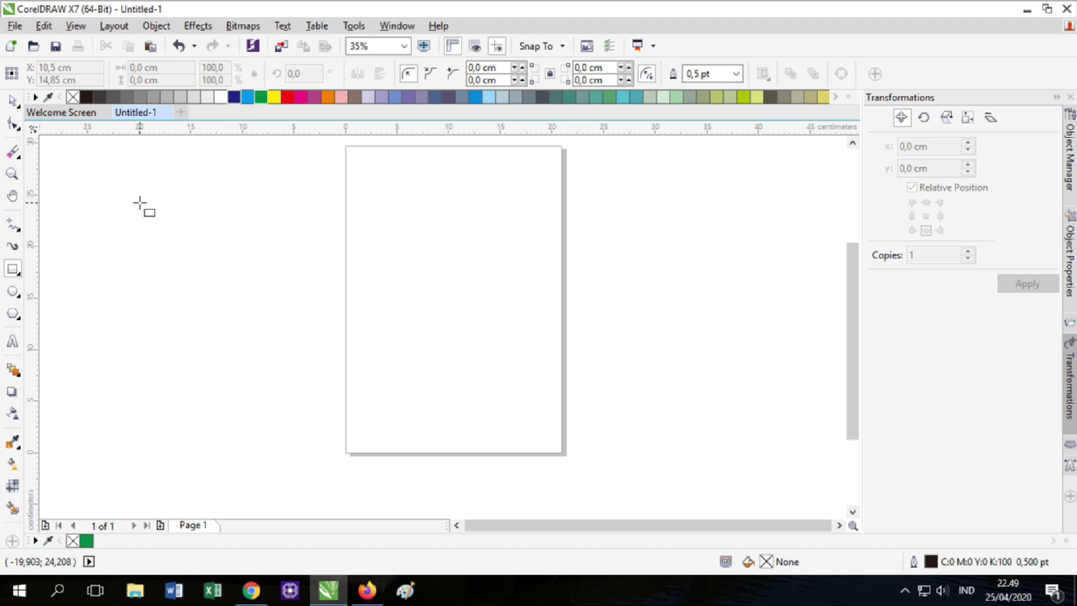
Try a constrained square about 15.4 cm wide beside the page with the Rectangle tool, and delete it
left_click_drag(129, 185, 224, 344)
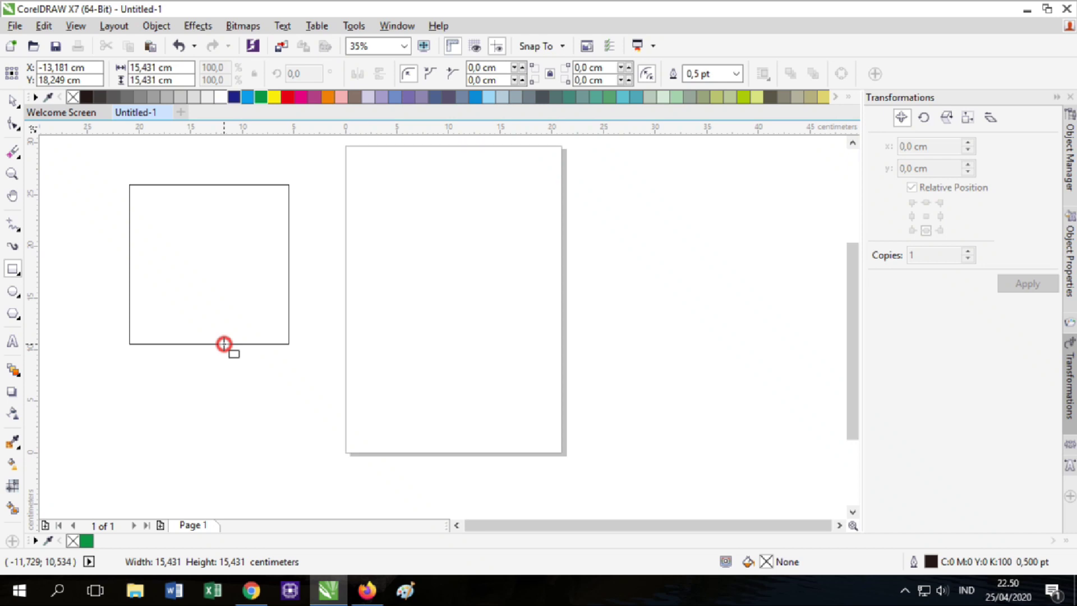
left_click_drag(224, 344, 224, 344)
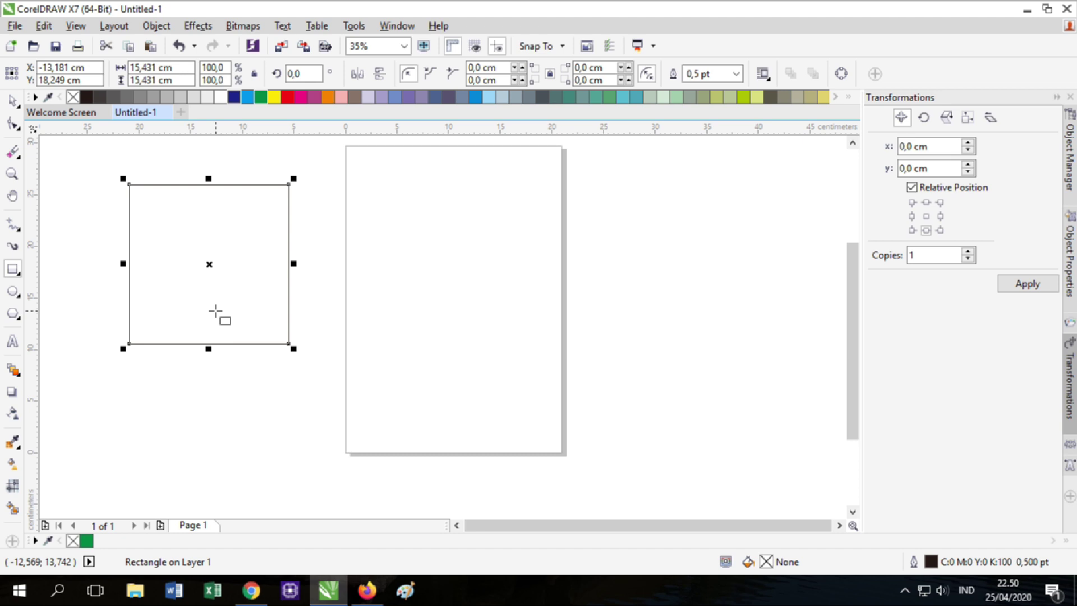
left_click(13, 101)
key("Delete")
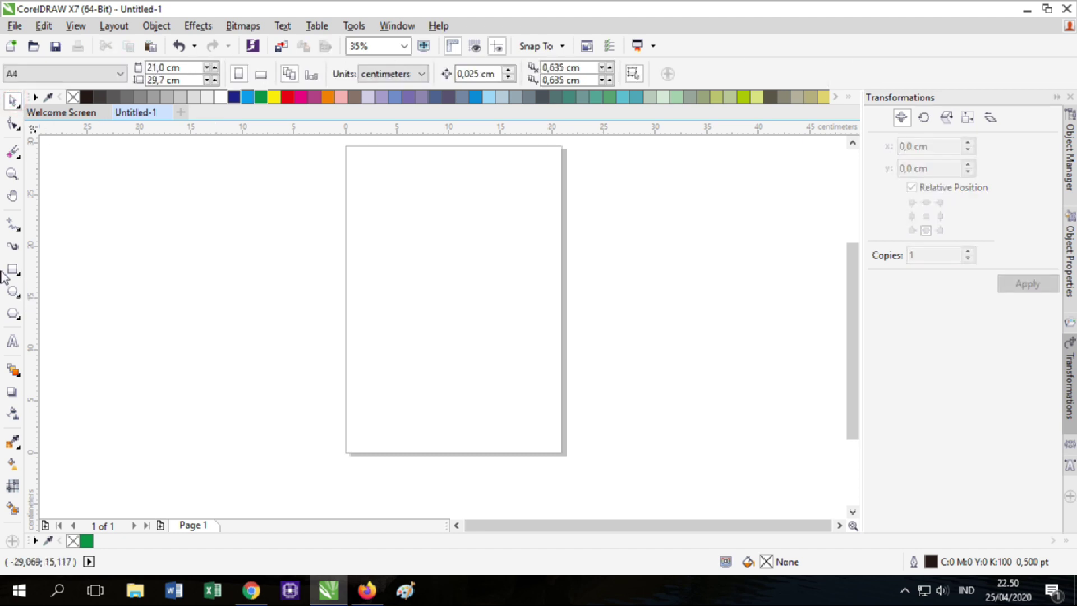
Draw a slightly tall ellipse beside the page and a perfect circle about 22.2 cm in diameter over the page
left_click(12, 291)
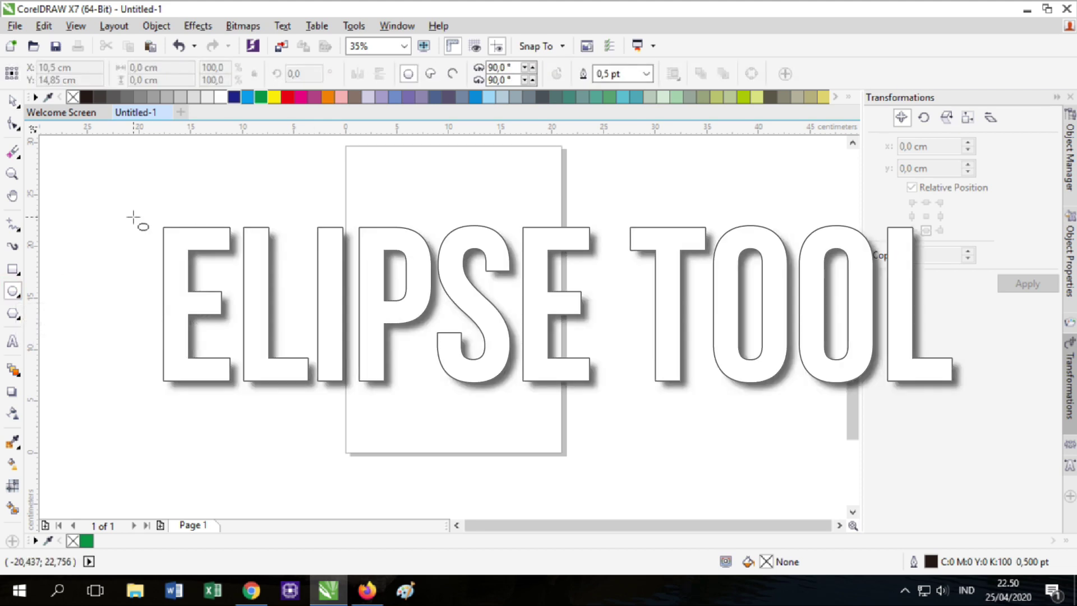
left_click_drag(115, 188, 302, 392)
left_click_drag(329, 188, 475, 417)
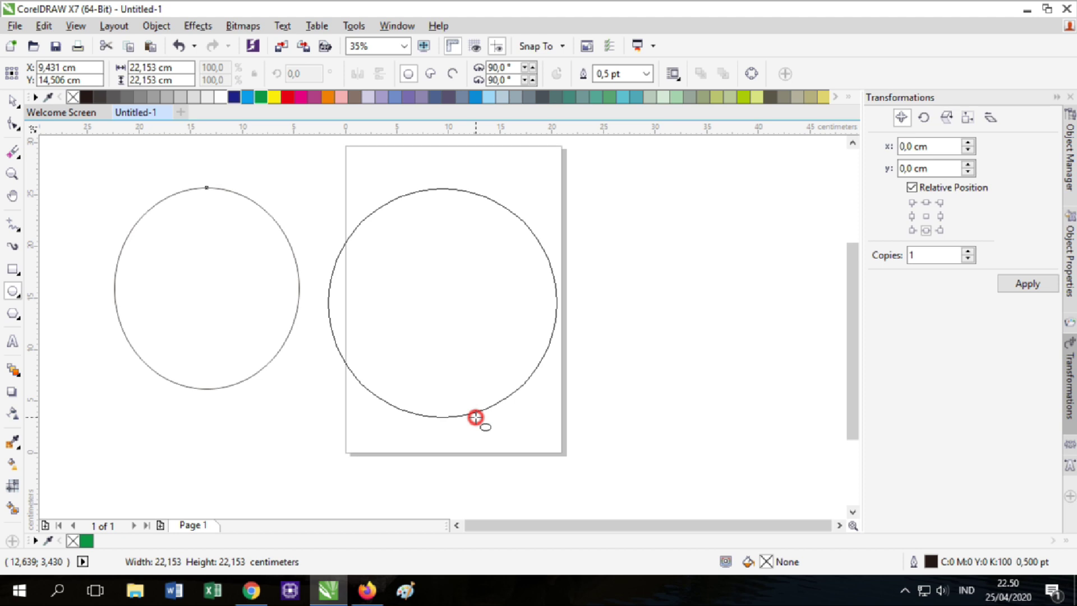
left_click_drag(476, 417, 476, 417)
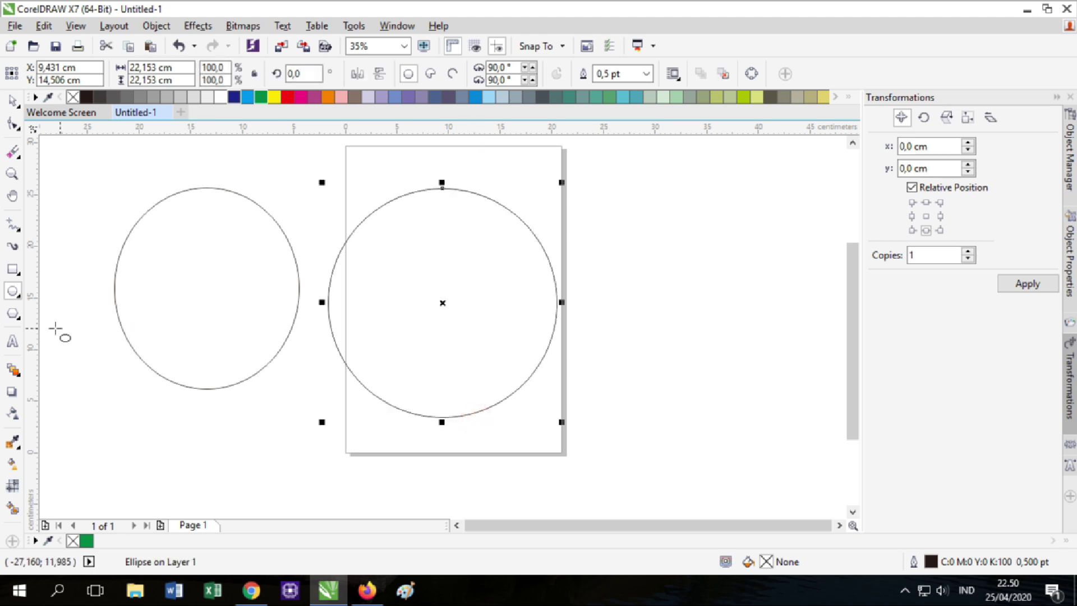
Select the ellipse and the circle together with the Pick tool and delete them
left_click(14, 317)
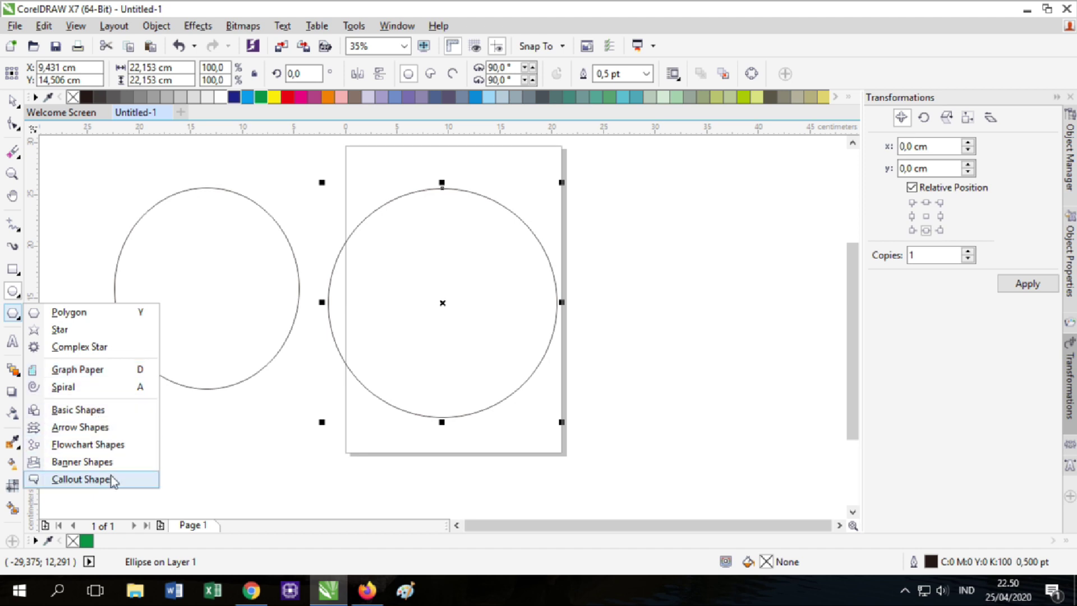
left_click(77, 314)
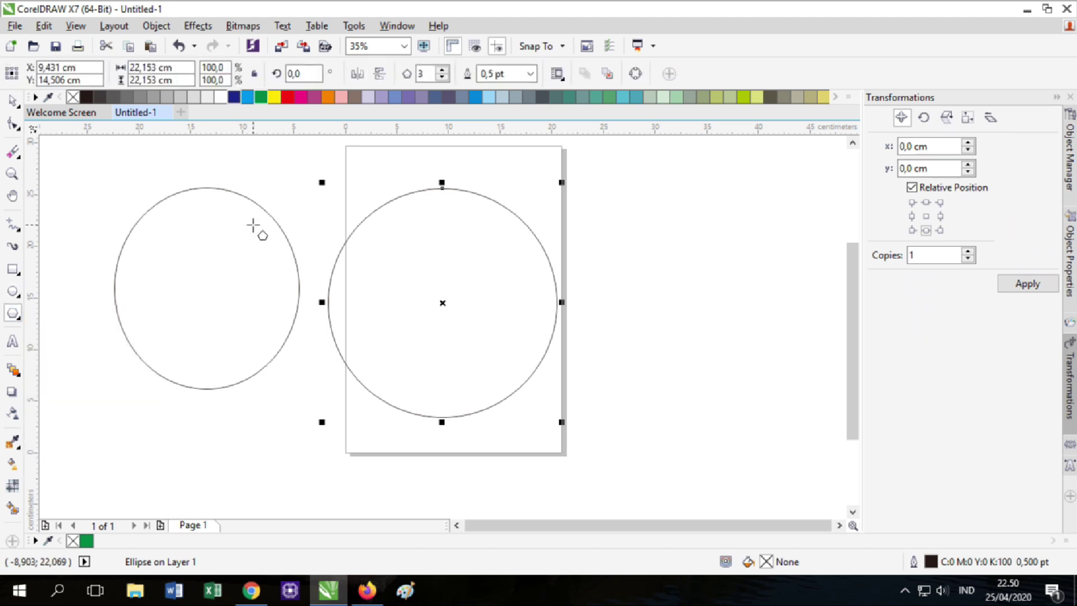
left_click(11, 101)
left_click_drag(73, 153, 620, 471)
key("Delete")
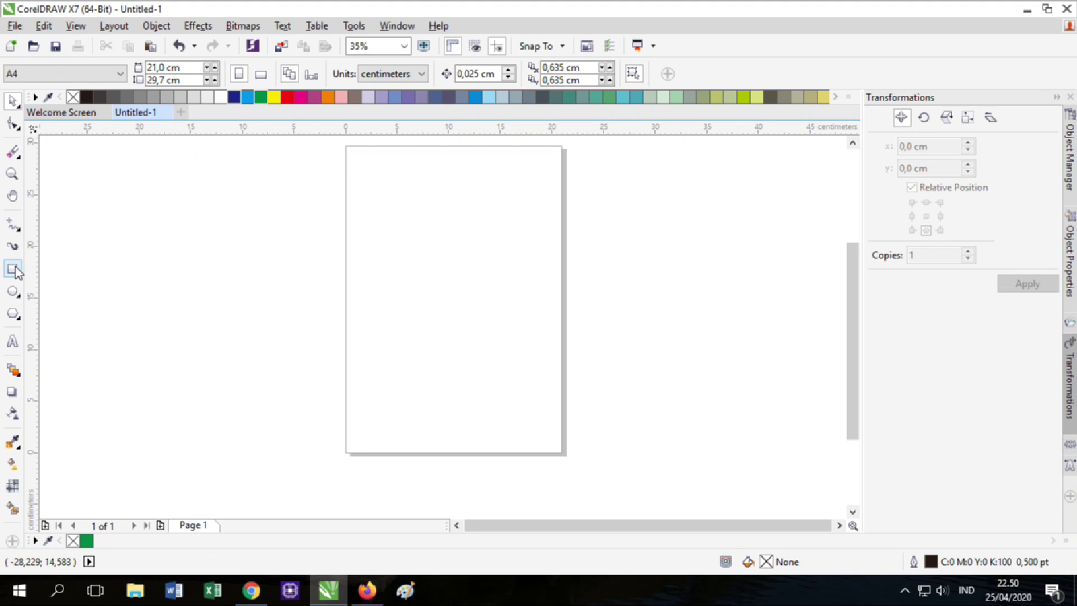
Set the Polygon tool to three sides and draw a triangle about 17.3 by 15 cm on the page
left_click(17, 319)
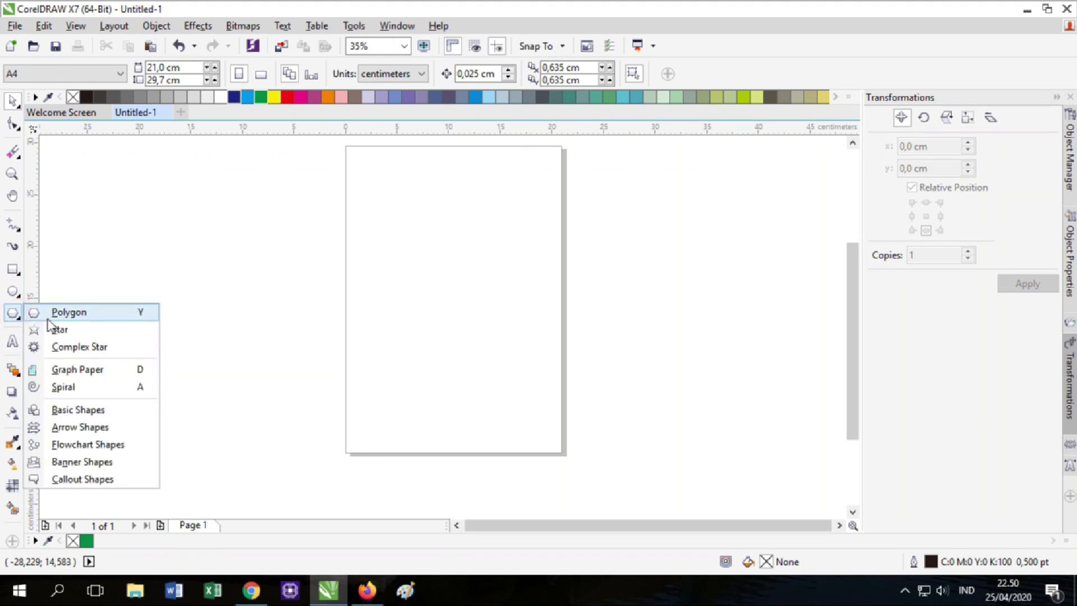
left_click(64, 313)
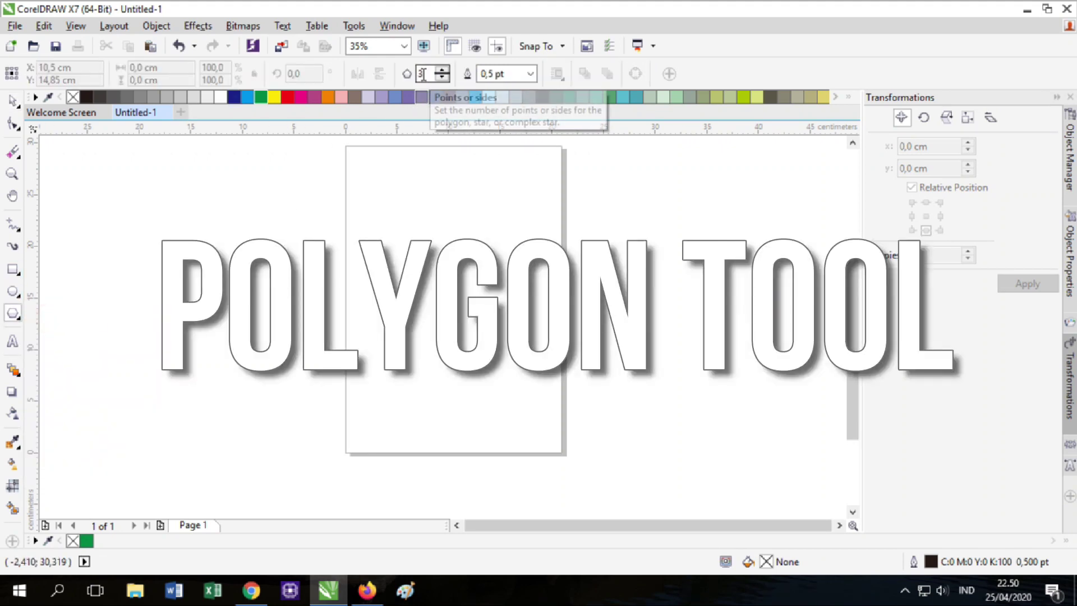
left_click(444, 71)
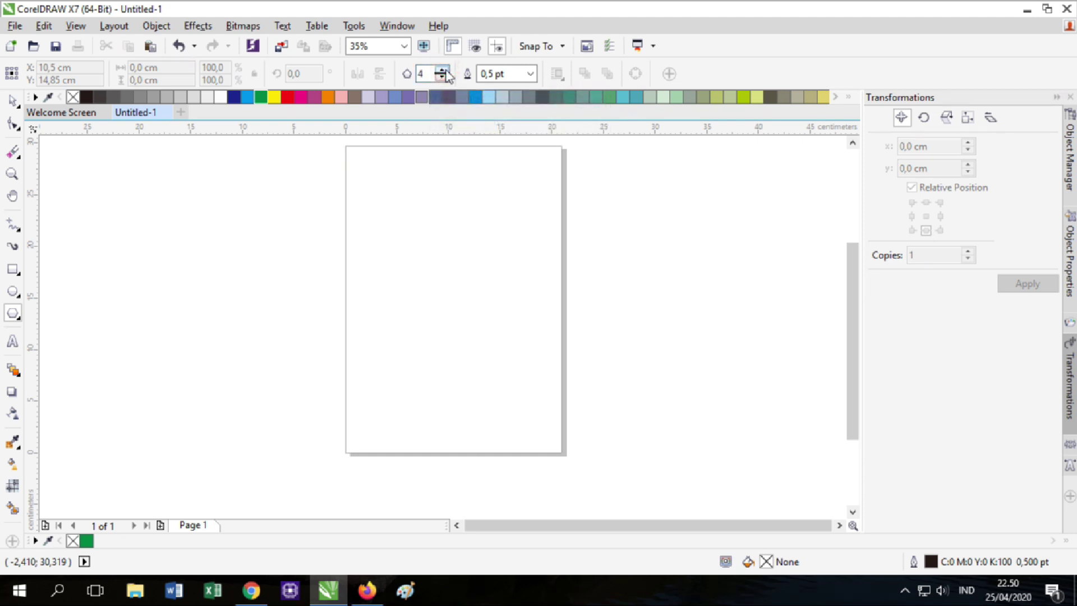
left_click(445, 71)
left_click(444, 71)
left_click(444, 71)
left_click(445, 70)
left_click(440, 79)
left_click(441, 80)
left_click(441, 81)
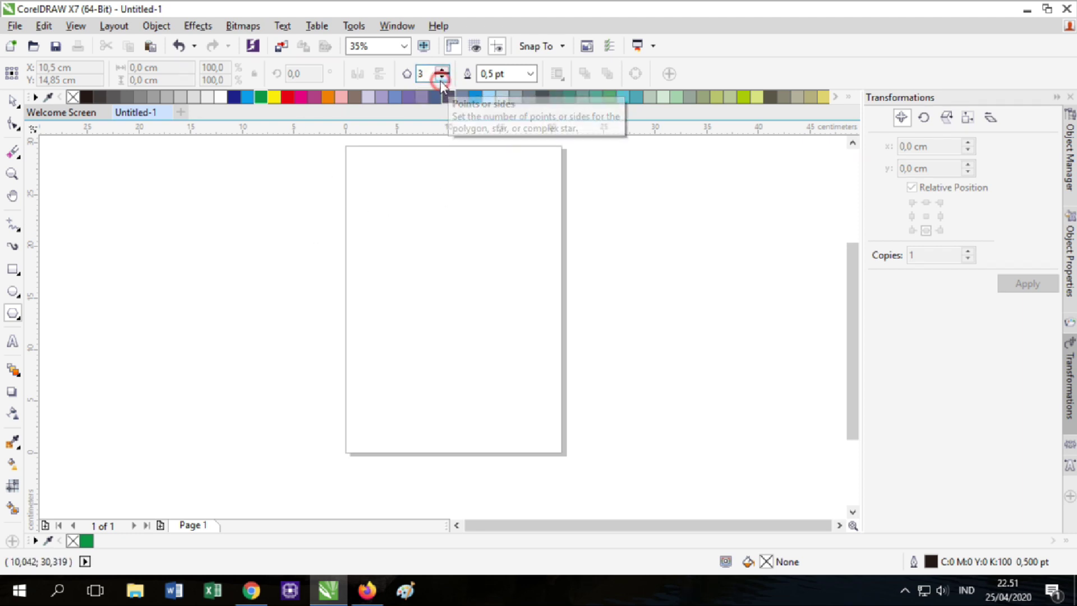
left_click_drag(366, 210, 506, 418)
Raise the number of sides of the triangle on the page to 10
left_click(442, 71)
left_click(442, 71)
left_click(442, 71)
left_click(442, 71)
left_click(442, 71)
left_click(442, 70)
left_click(442, 71)
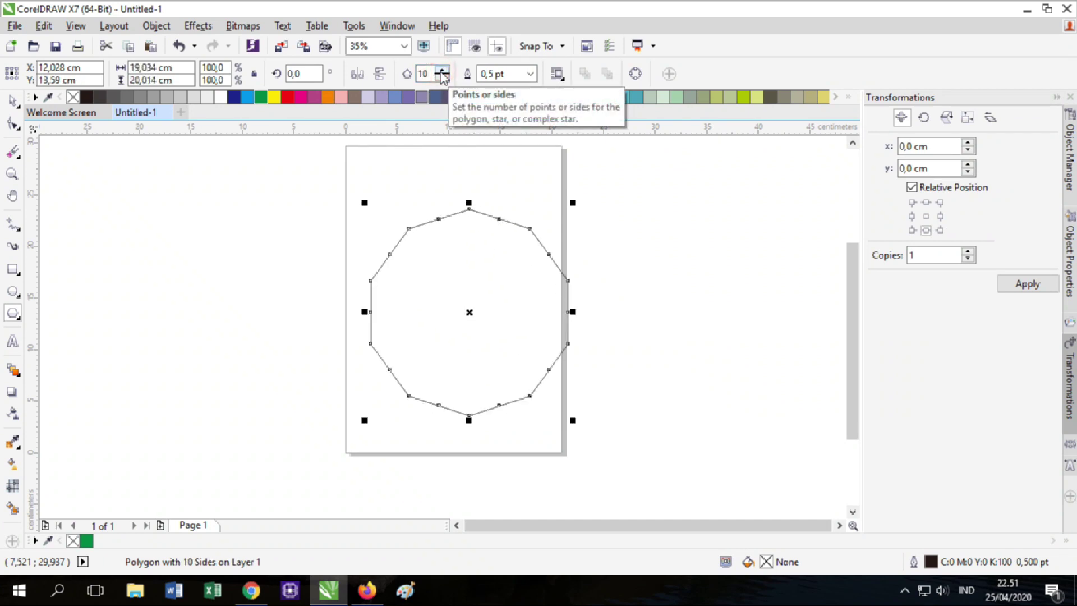
Reduce the ten-sided polygon's number of sides to 3
left_click(442, 78)
left_click(443, 78)
left_click(443, 77)
left_click(443, 78)
left_click(443, 78)
left_click(443, 78)
left_click(443, 77)
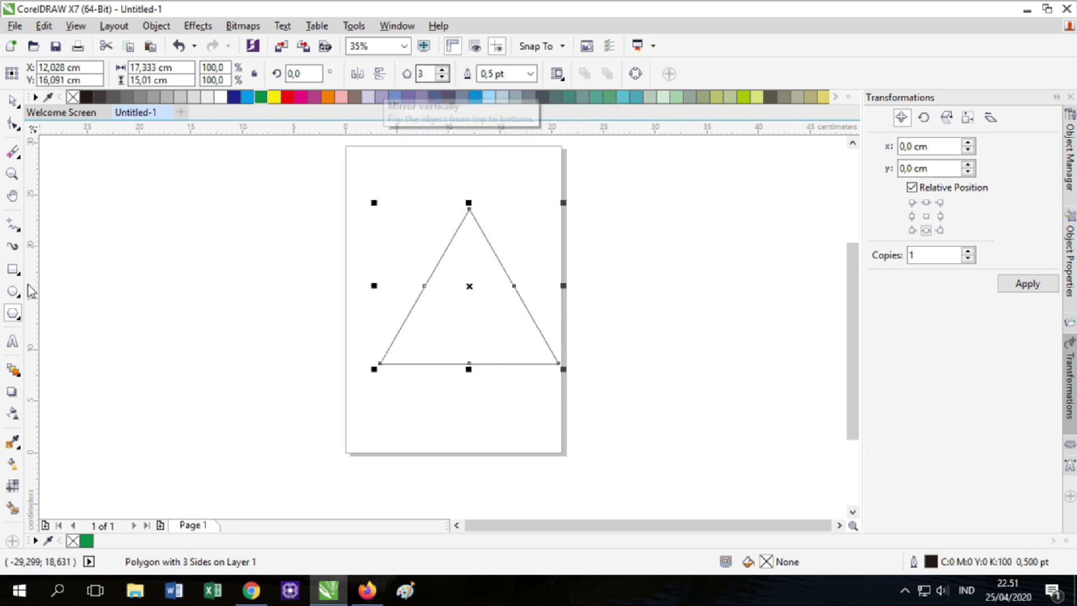
Draw a five-pointed star about 16.9 by 16.1 cm in the empty area beside the page with the Star tool
left_click(15, 315)
left_click(39, 335)
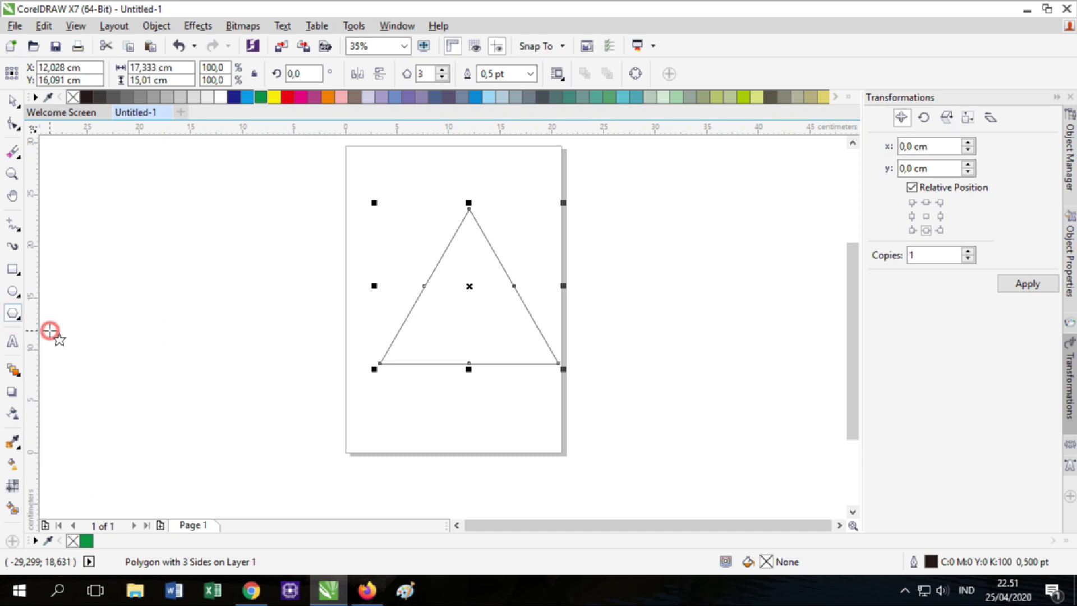
left_click_drag(106, 211, 254, 394)
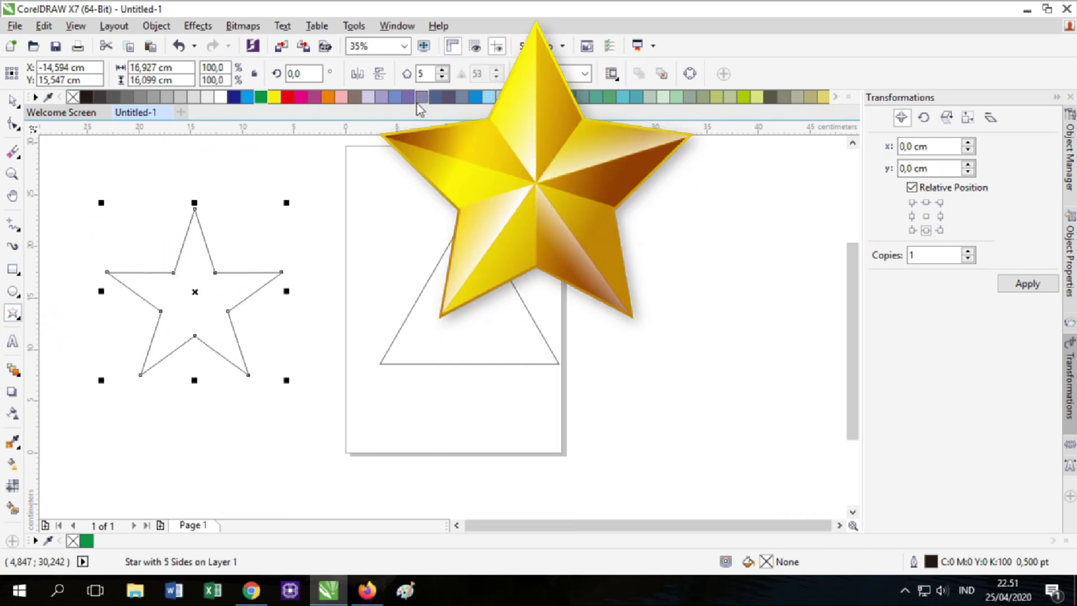
Set the star to 3 points with a sharpness of 30
left_click(442, 79)
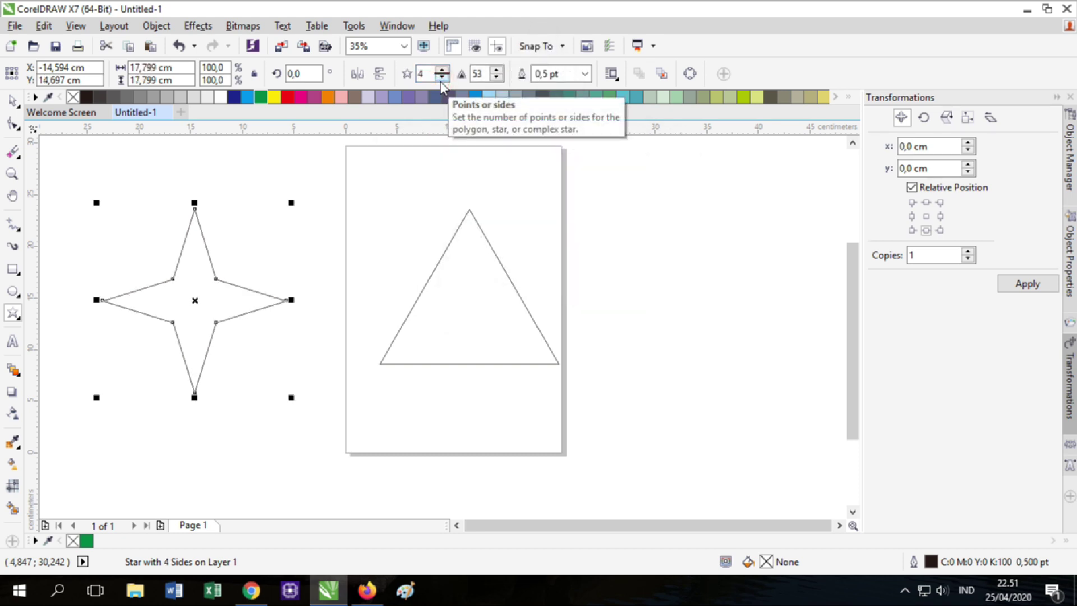
left_click(441, 78)
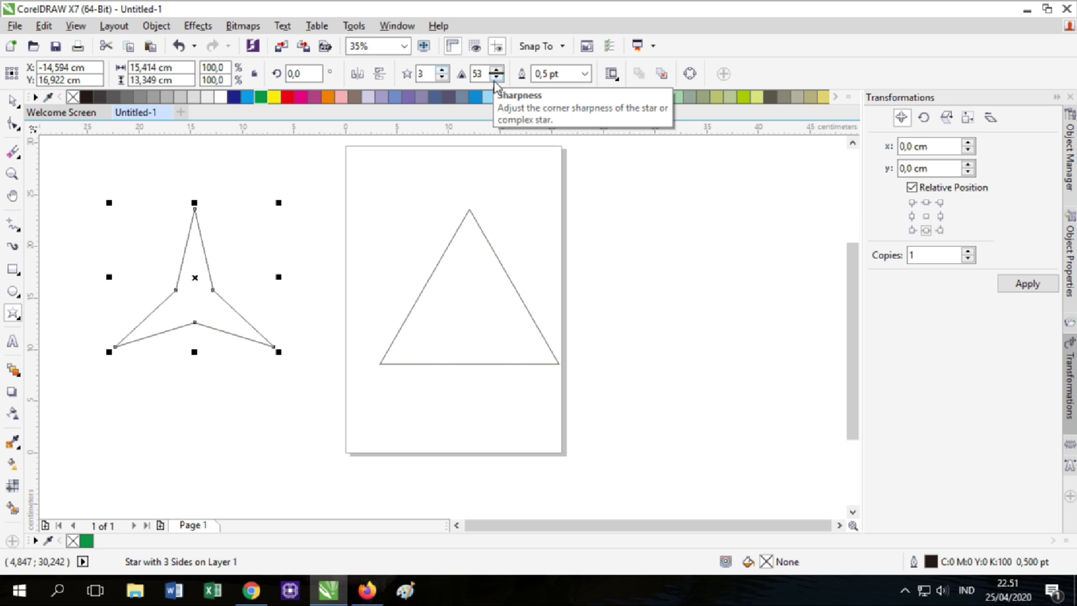
left_click_drag(495, 79, 494, 78)
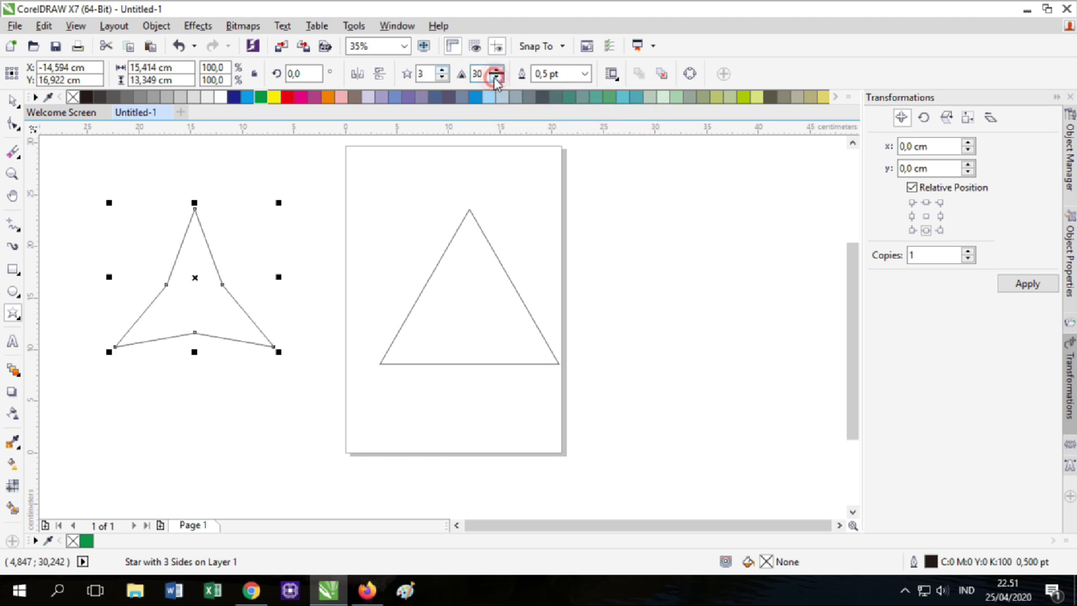
Set the star to 5 points and its sharpness to 46
left_click(443, 70)
left_click(442, 70)
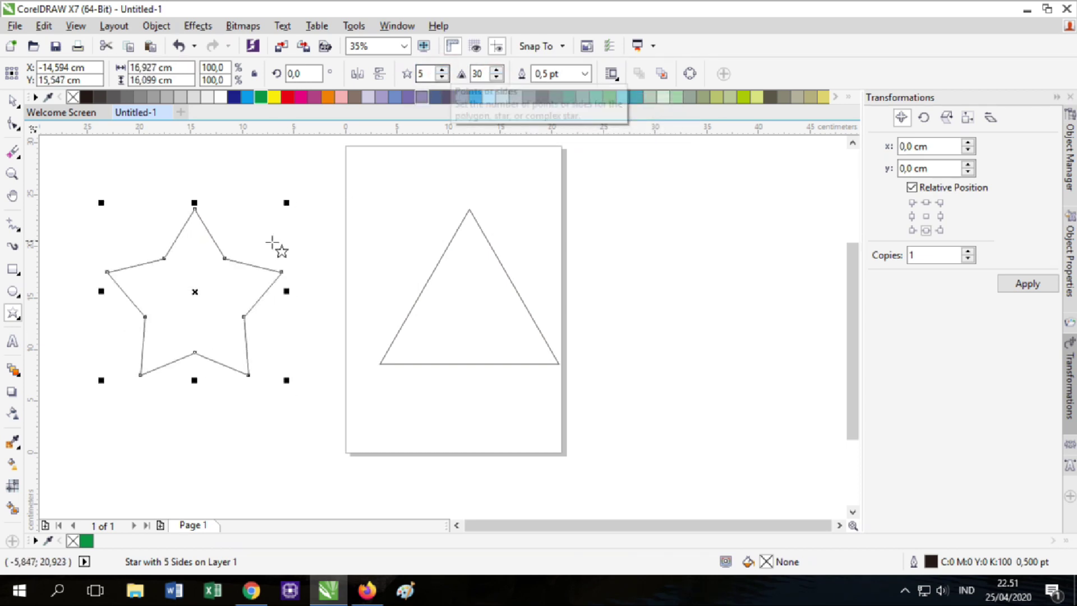
left_click_drag(496, 71, 496, 72)
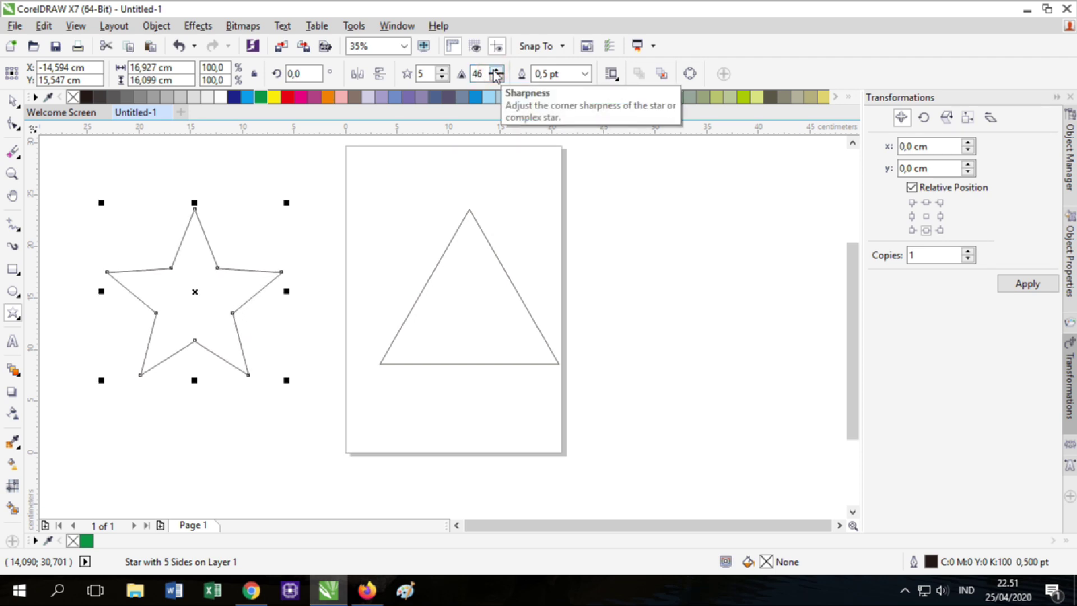
Draw a nine-pointed complex star about 17.1 by 16.8 cm on the free side of the page with the Complex Star tool
left_click(14, 311)
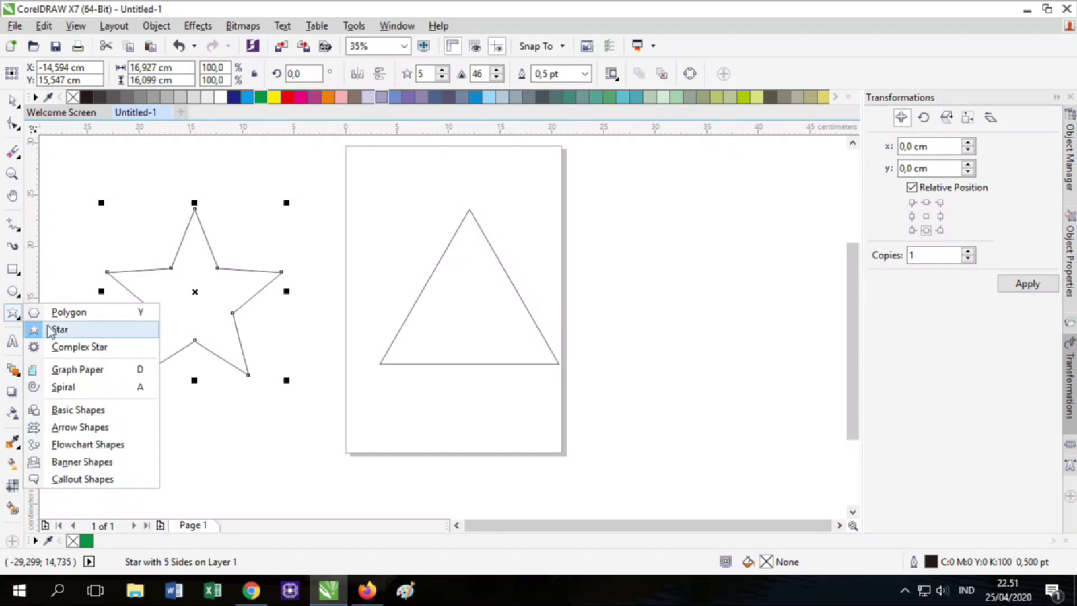
left_click(83, 347)
left_click_drag(593, 208, 730, 398)
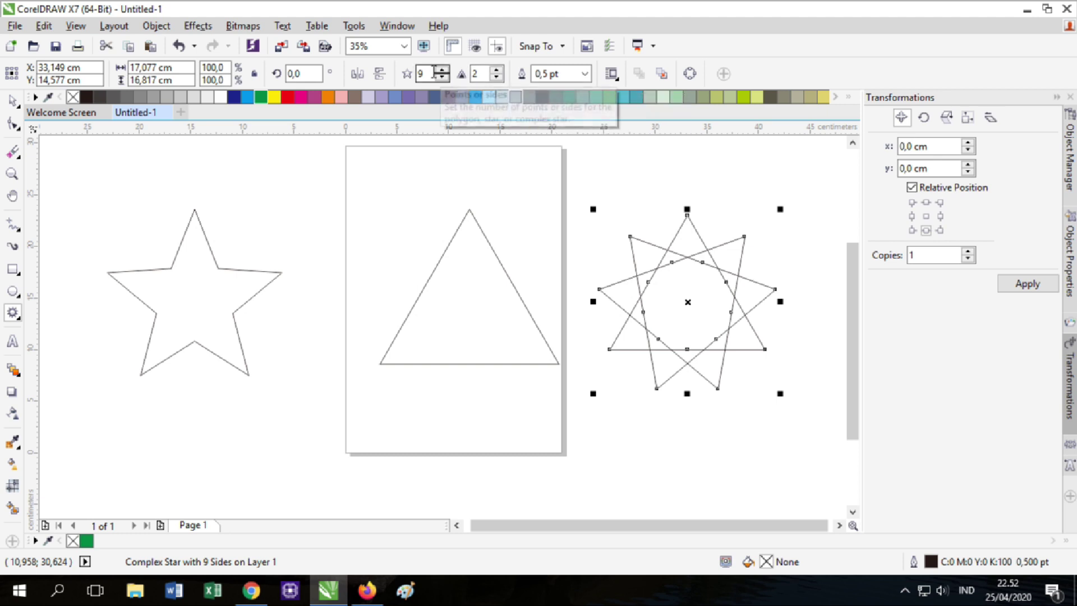
Switch to the Basic Shapes tool and look through its preset shapes
left_click(13, 313)
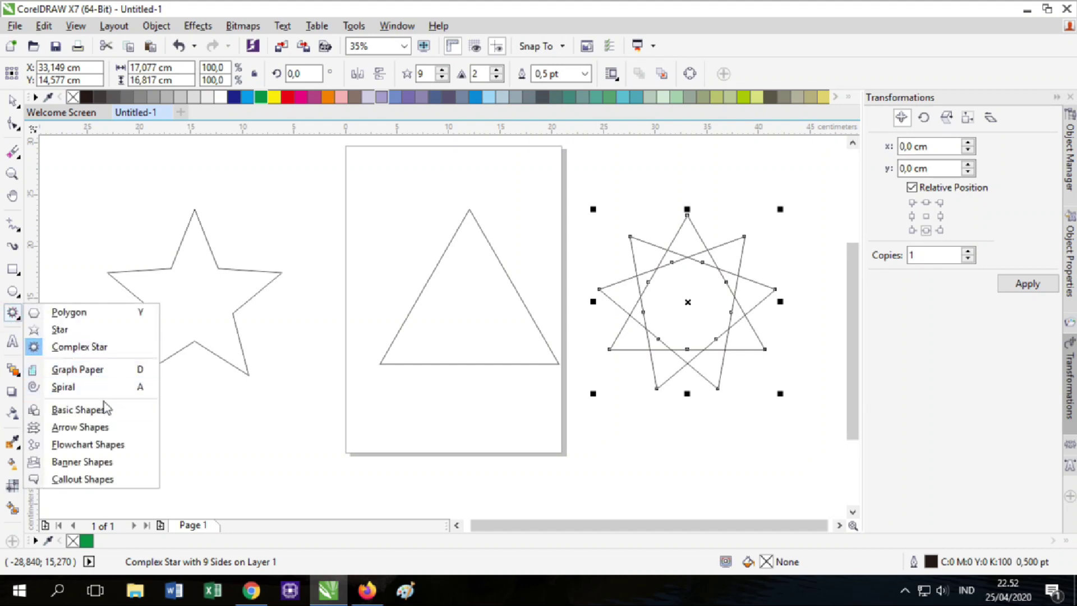
left_click(79, 411)
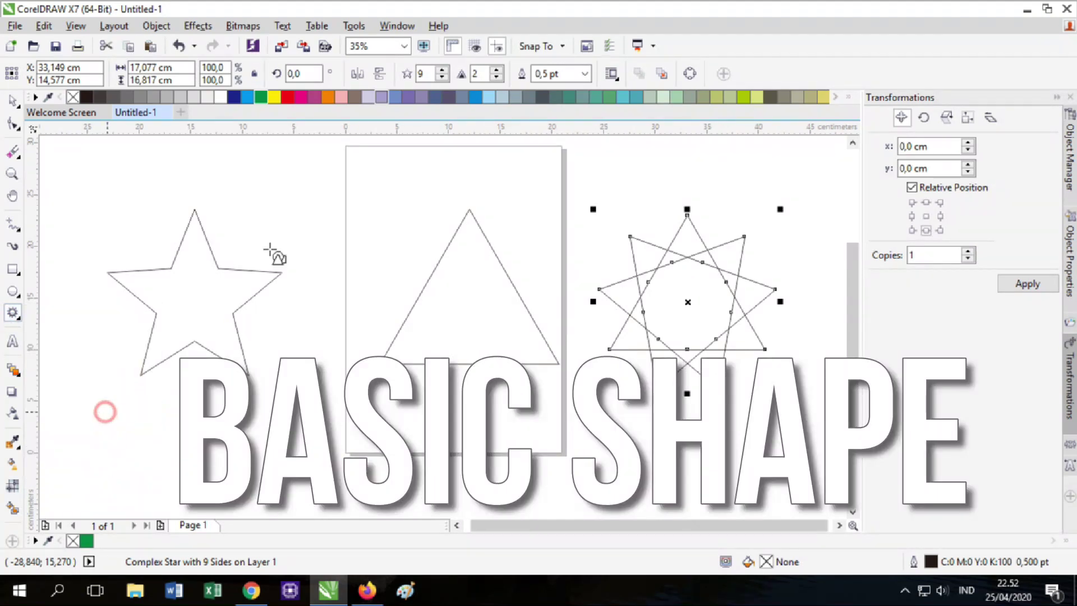
left_click(406, 74)
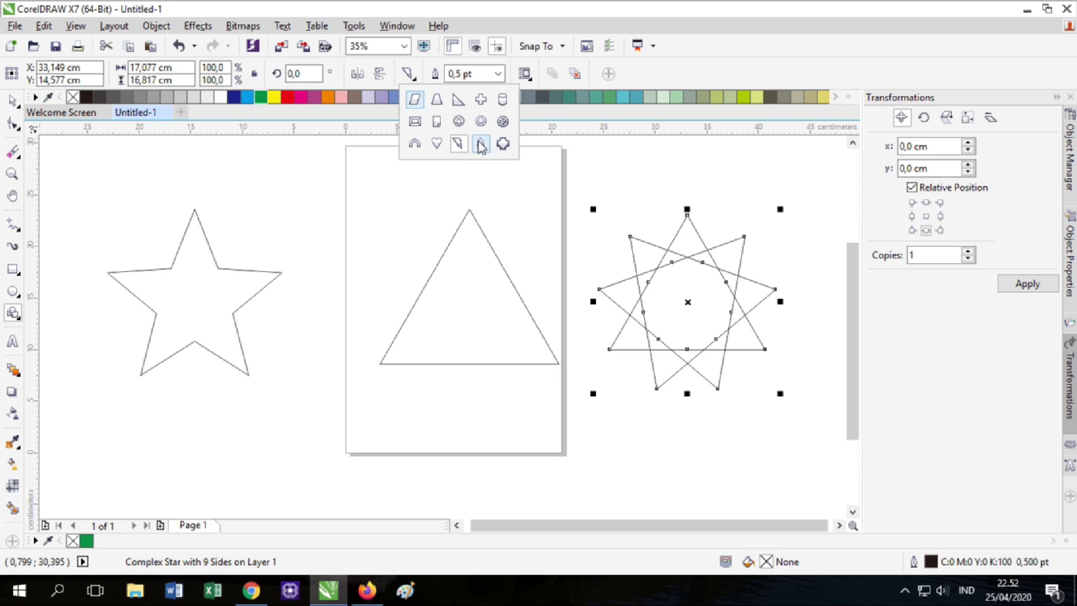
left_click(12, 315)
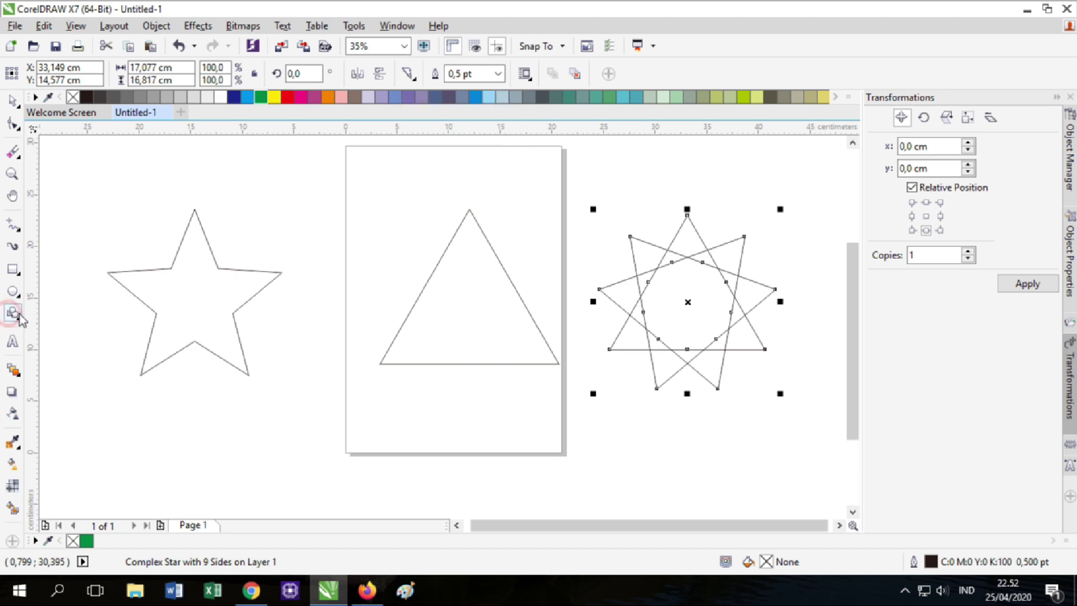
Switch to the Callout Shapes tool and look through its preset callouts
left_click(16, 317)
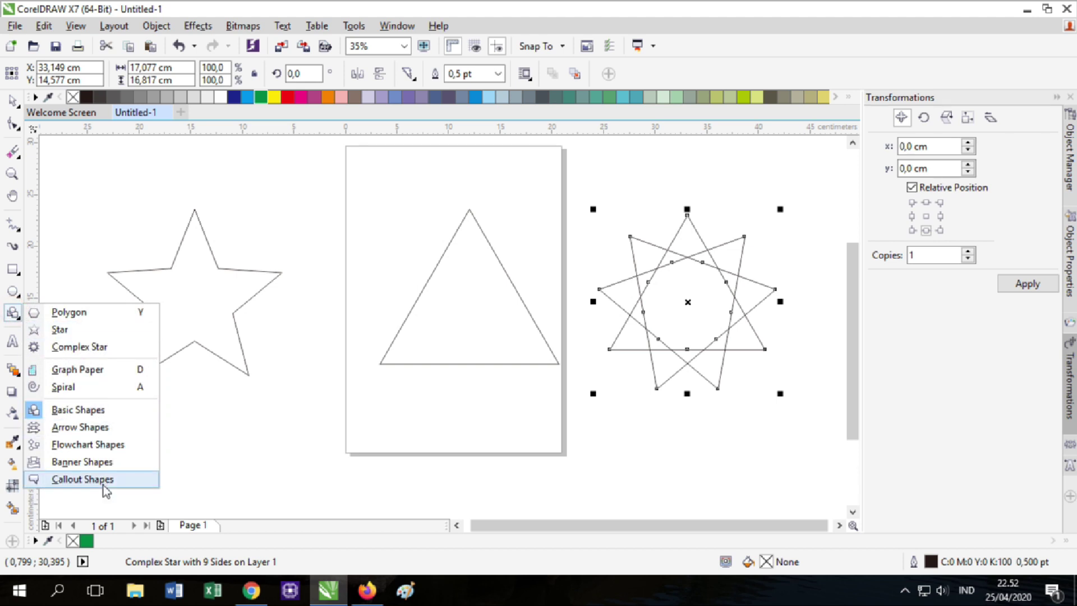
left_click(84, 480)
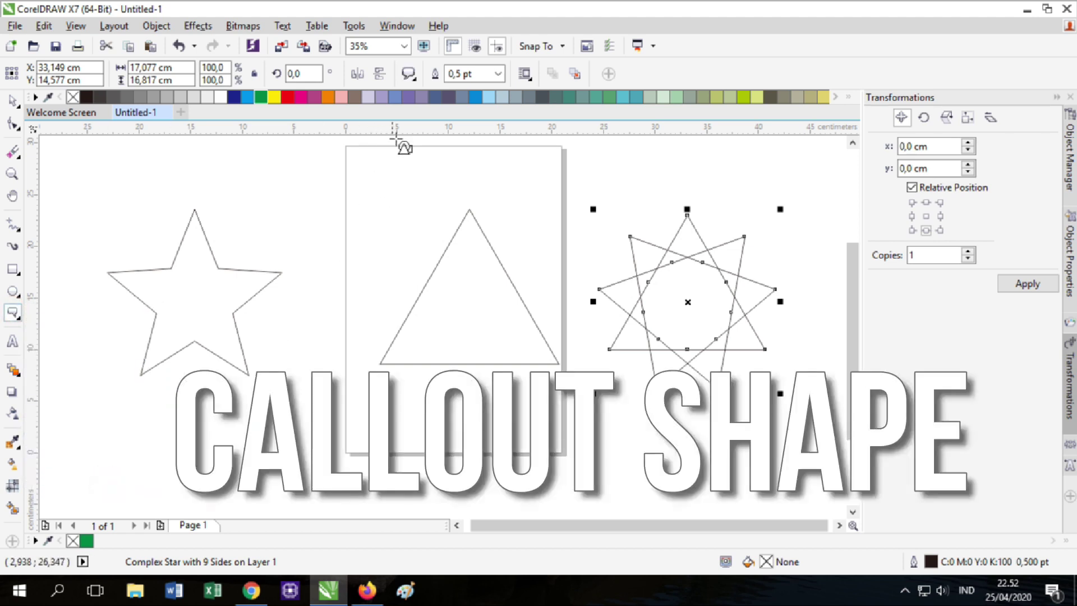
left_click(408, 74)
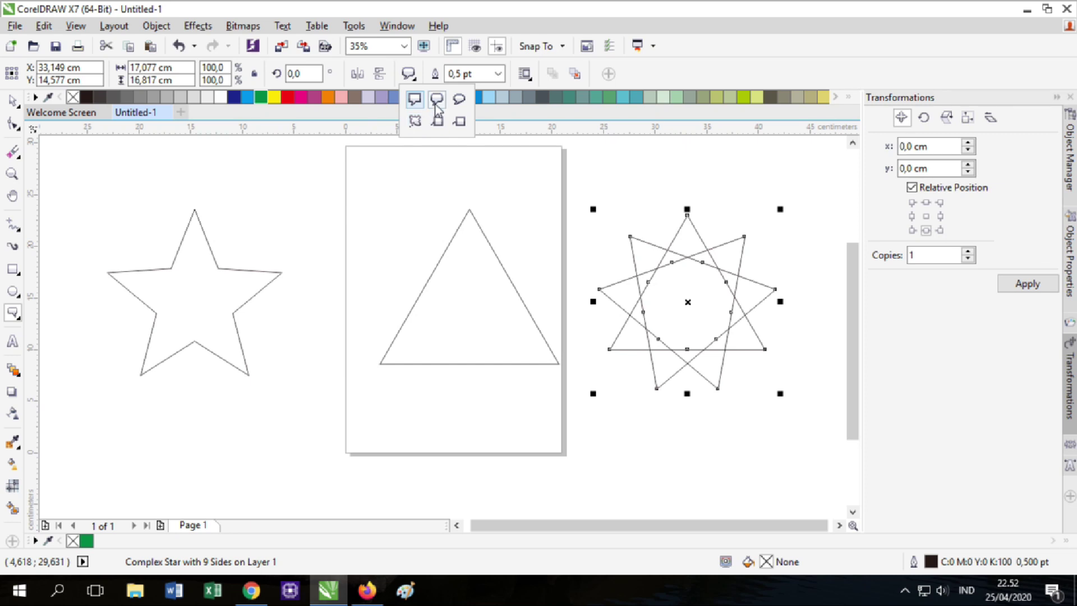
left_click(420, 97)
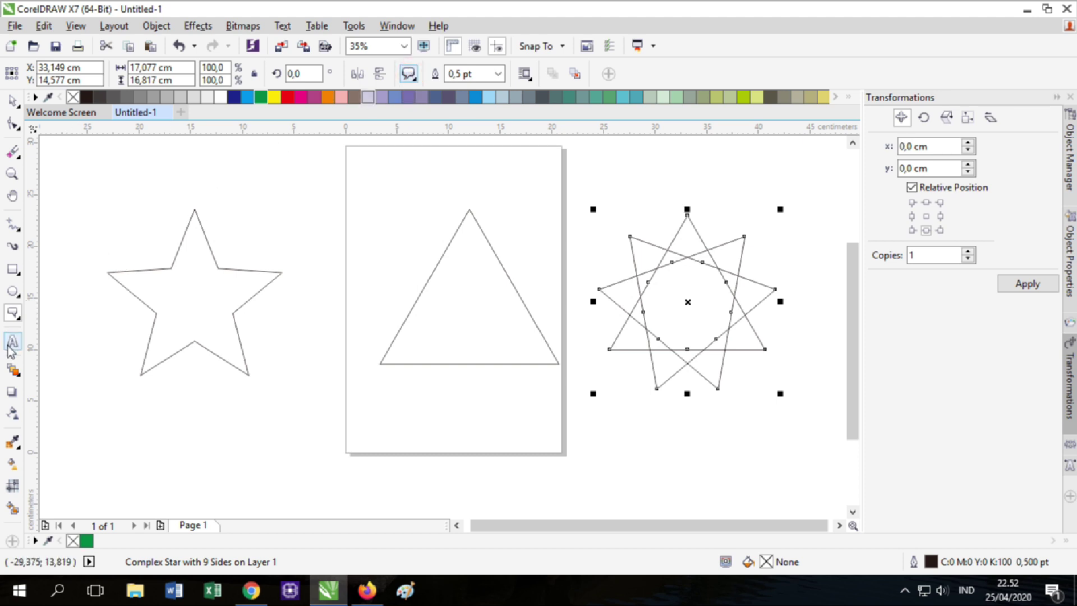
Select the star, triangle and complex star together with the Pick tool and delete them
left_click(13, 101)
left_click_drag(73, 159, 798, 497)
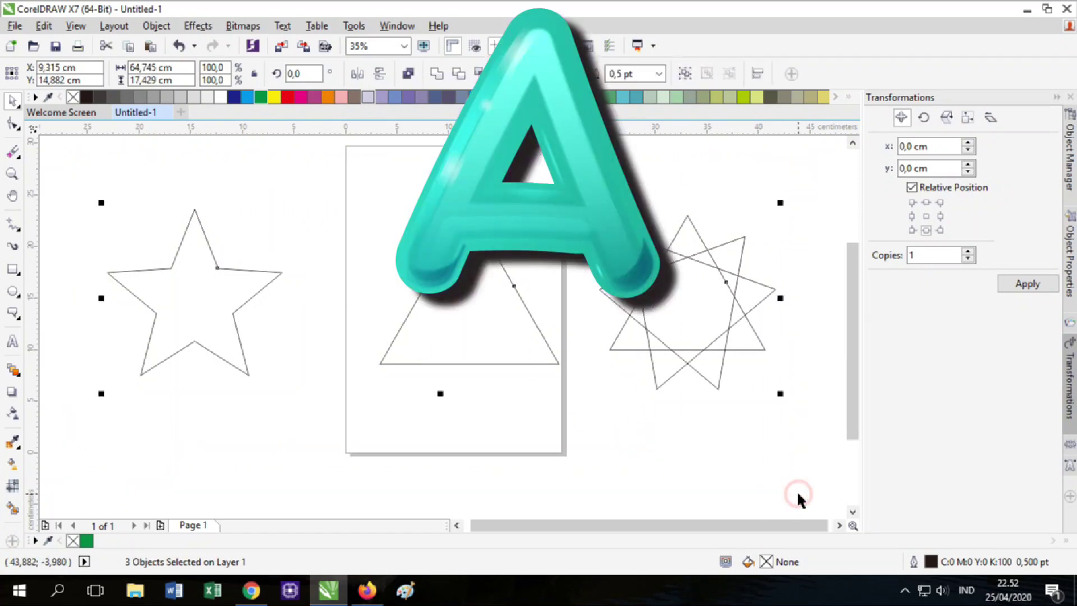
key("Delete")
left_click(15, 342)
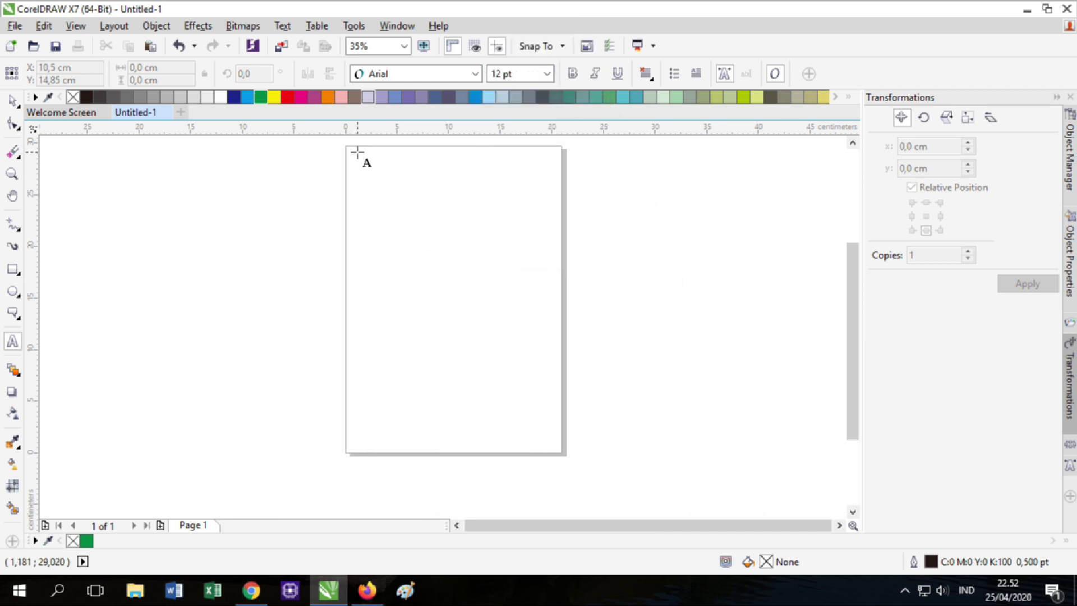
left_click_drag(349, 157, 498, 368)
key("ctrl+z")
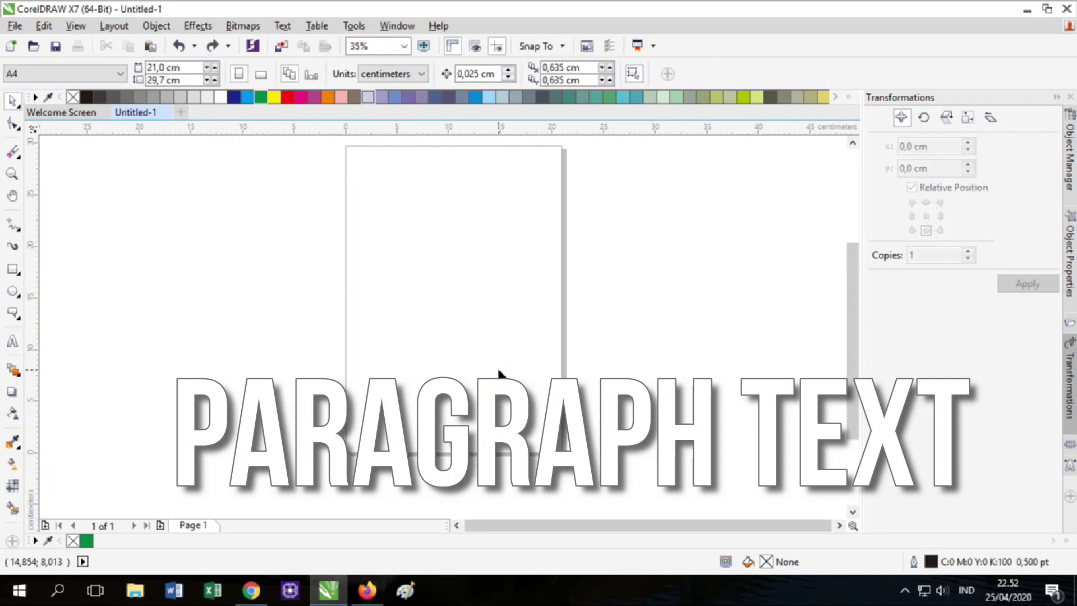
Draw a paragraph text frame about 18.9 by 27.2 cm with the Text tool, nearly filling the page
left_click(12, 343)
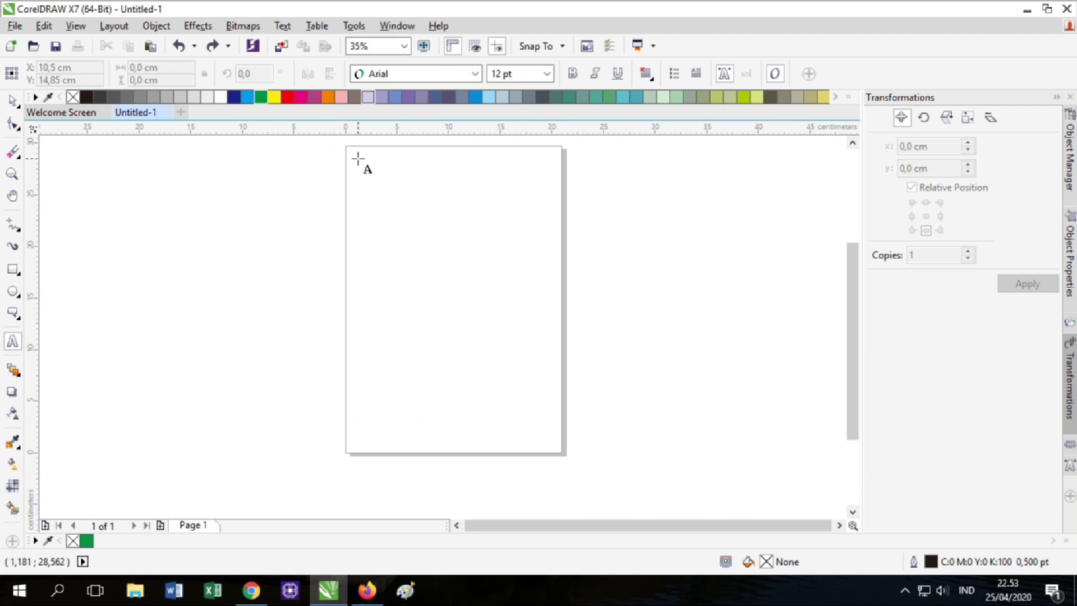
left_click_drag(358, 159, 554, 439)
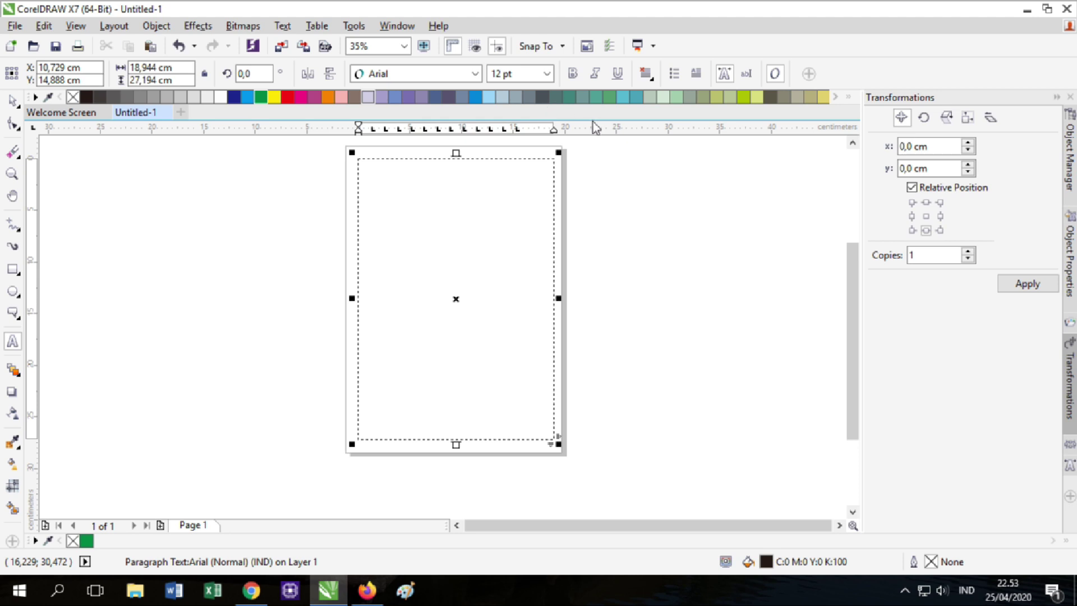
Look through the text alignment options, font list and font size setting for the paragraph frame
left_click(646, 74)
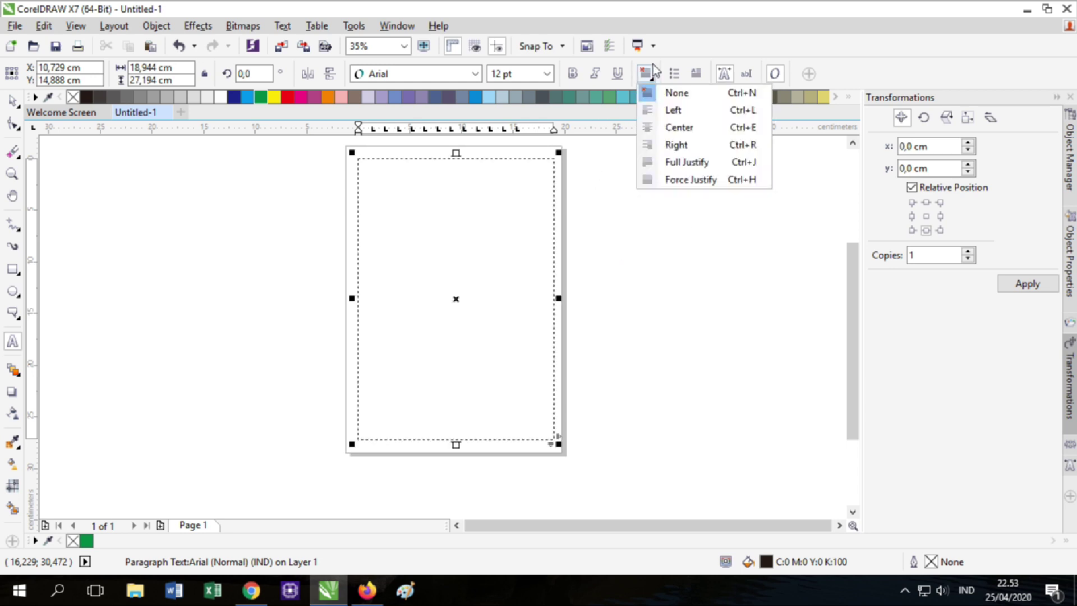
left_click(699, 82)
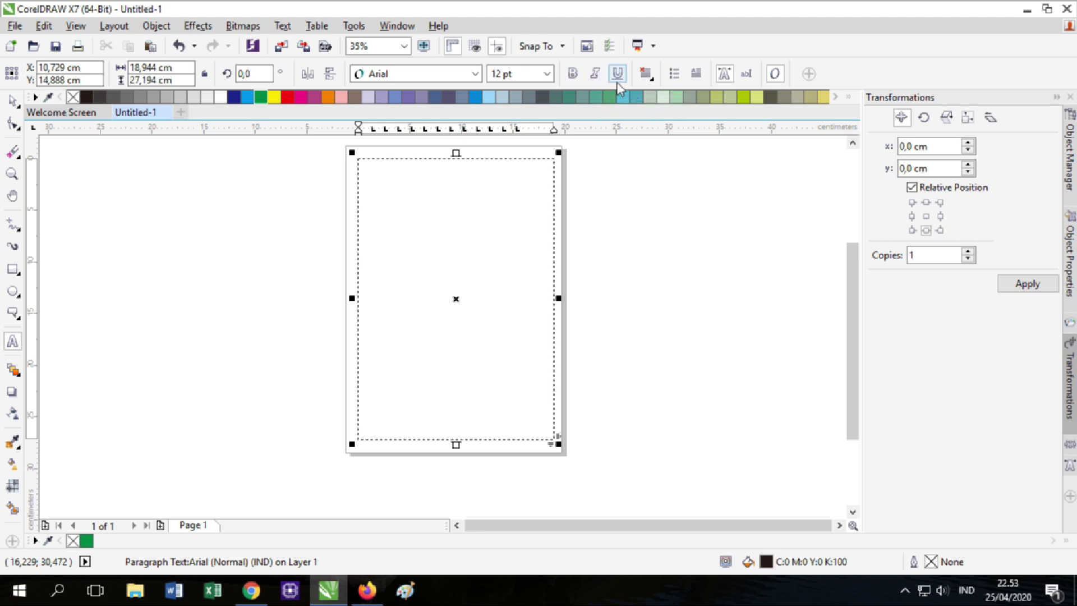
left_click(475, 75)
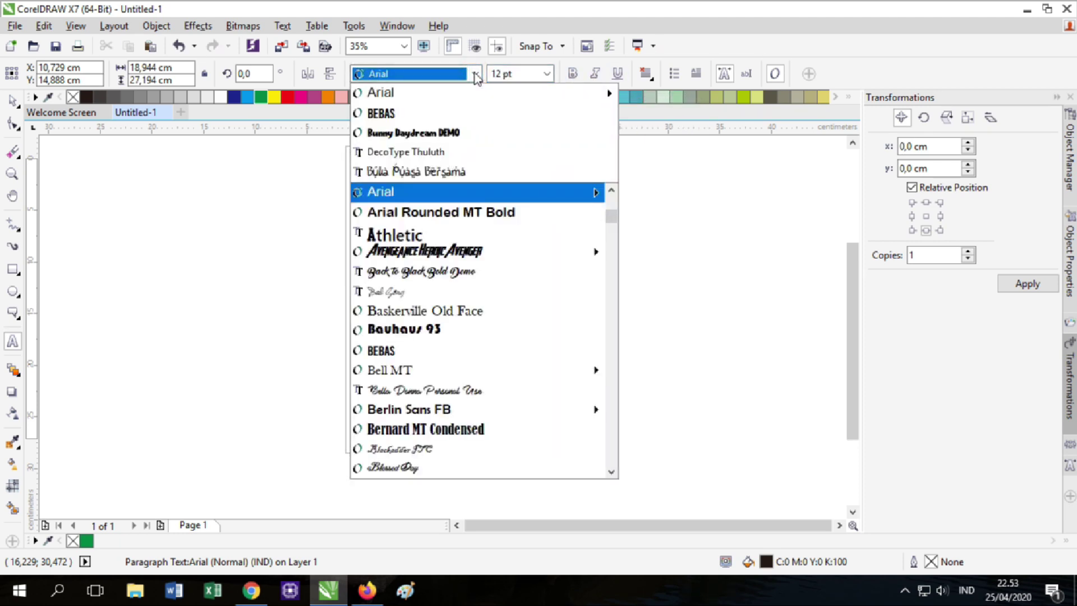
left_click(560, 73)
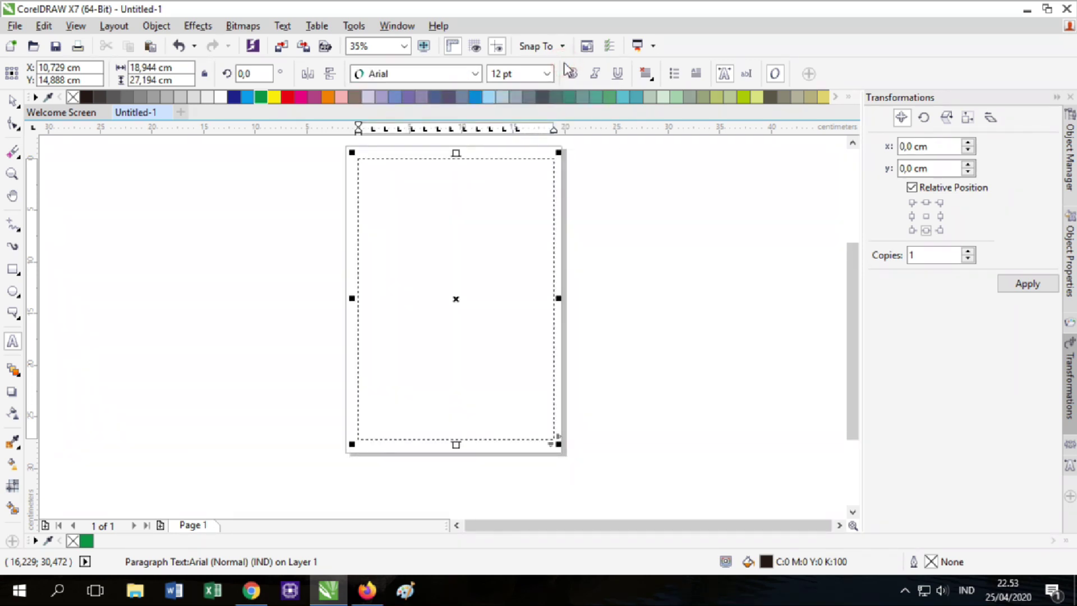
left_click(532, 79)
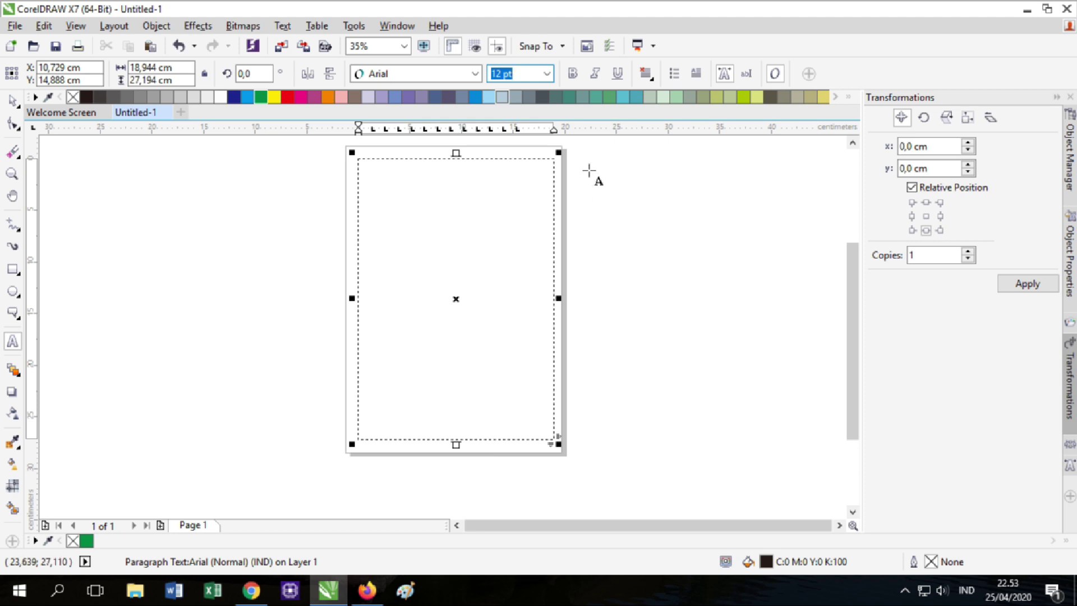
Add artistic text beside the page reading "hdtrsdts5rytdyffytffdf" with "ygyu" on a second line
left_click(589, 168)
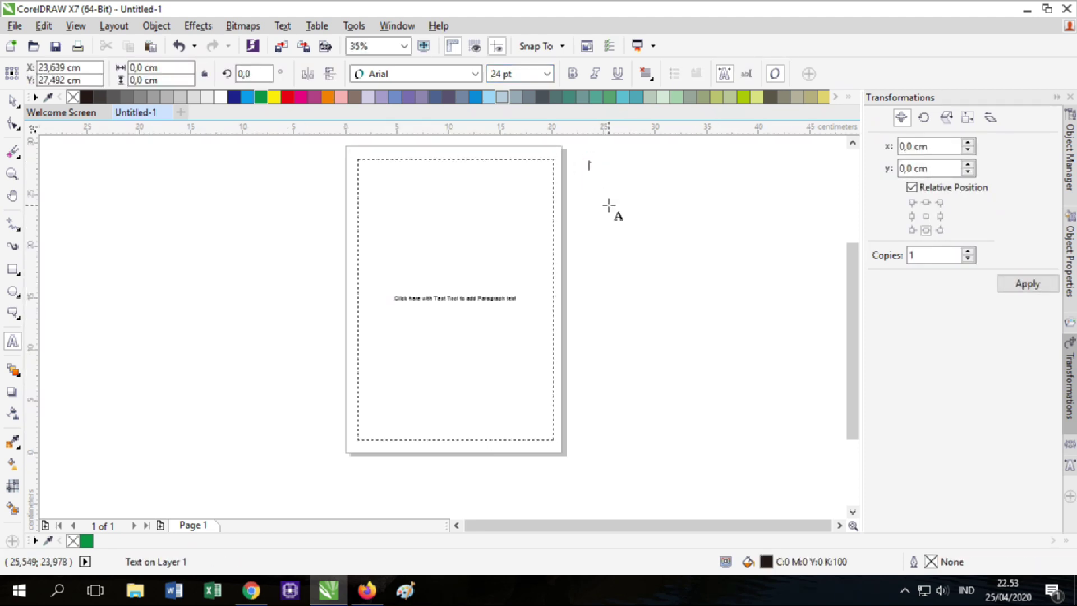
type("hdtrsdtsSrytdyffytffdf")
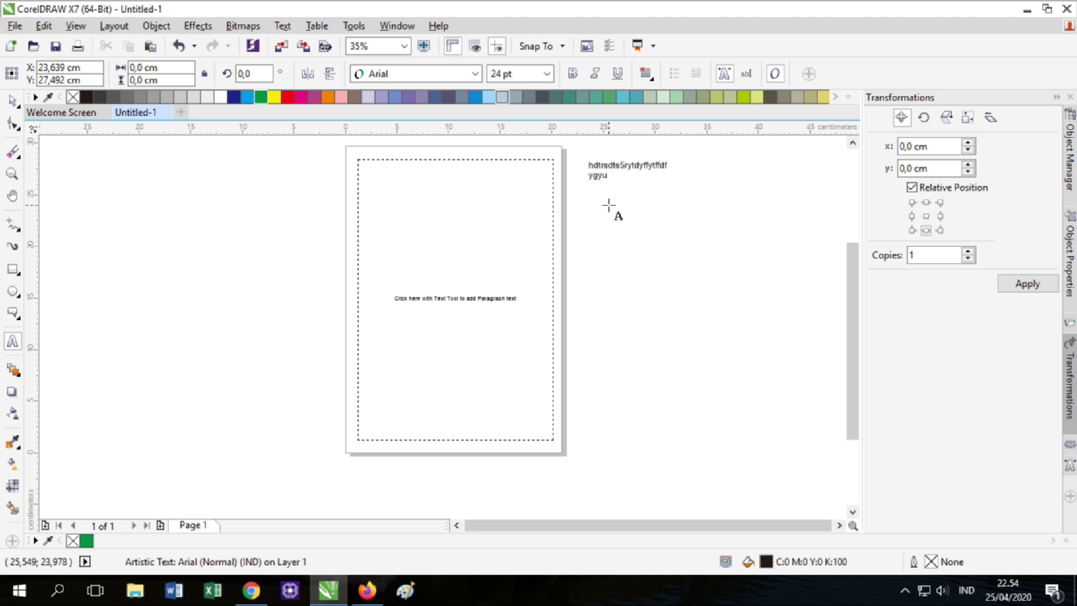
Draw a circle about 12.3 cm across beside the page, below the artistic text
left_click(12, 101)
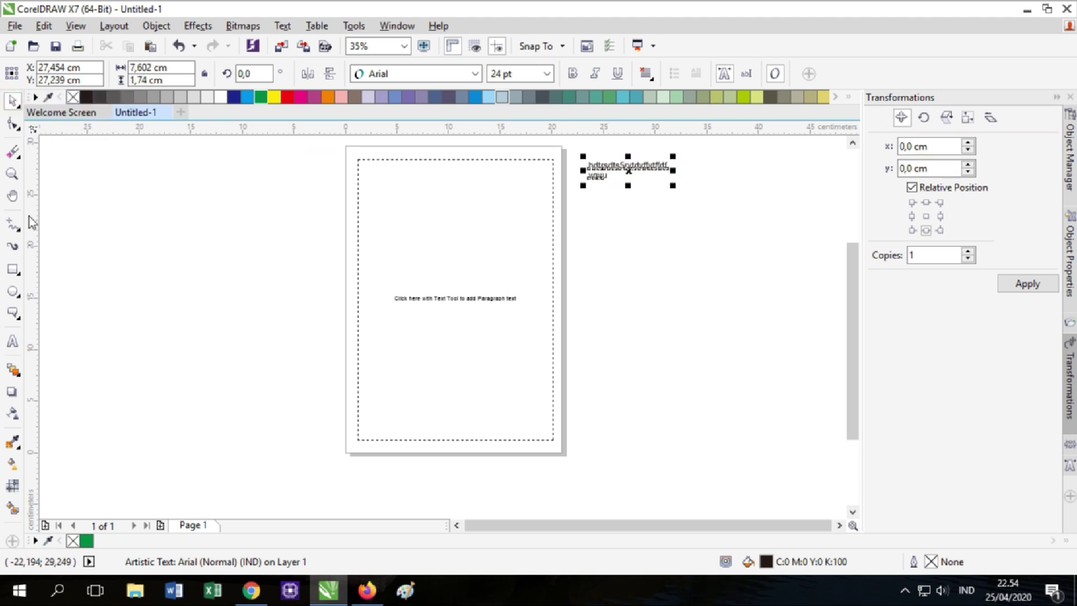
left_click(13, 290)
left_click_drag(643, 252, 721, 382)
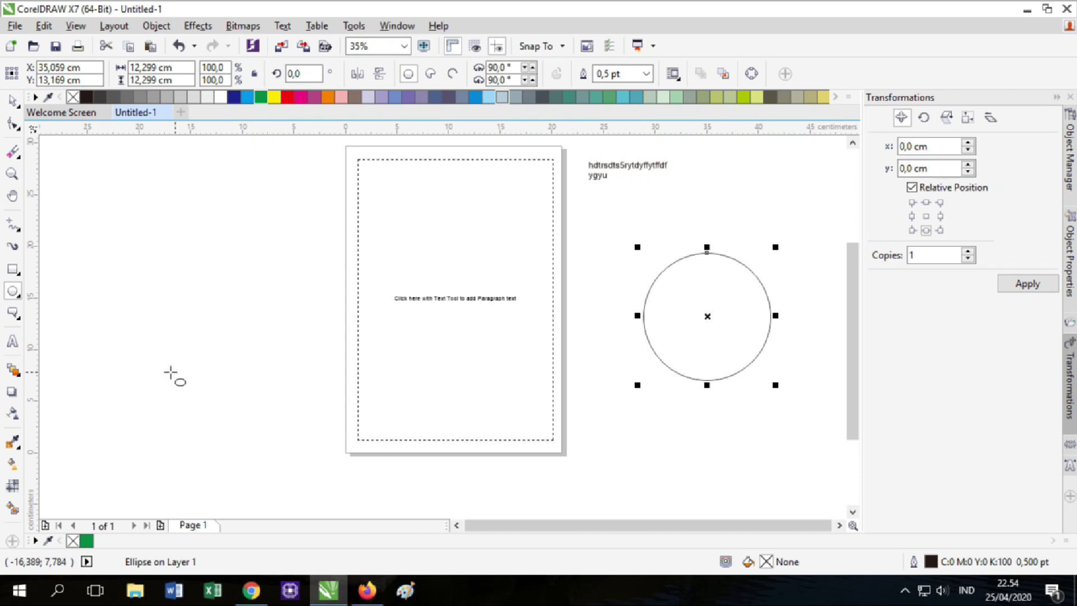
Add 24 pt Arial text along the circle's outline with the Text tool, filling most of the circumference with random letters
left_click(13, 345)
left_click(685, 258)
type("agge")
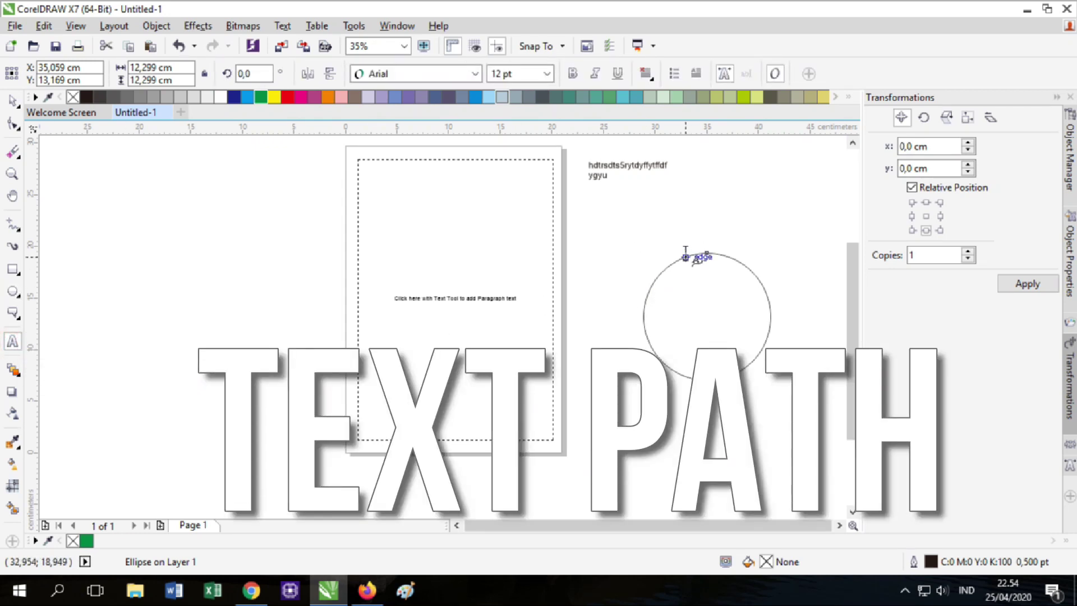
left_click(685, 257)
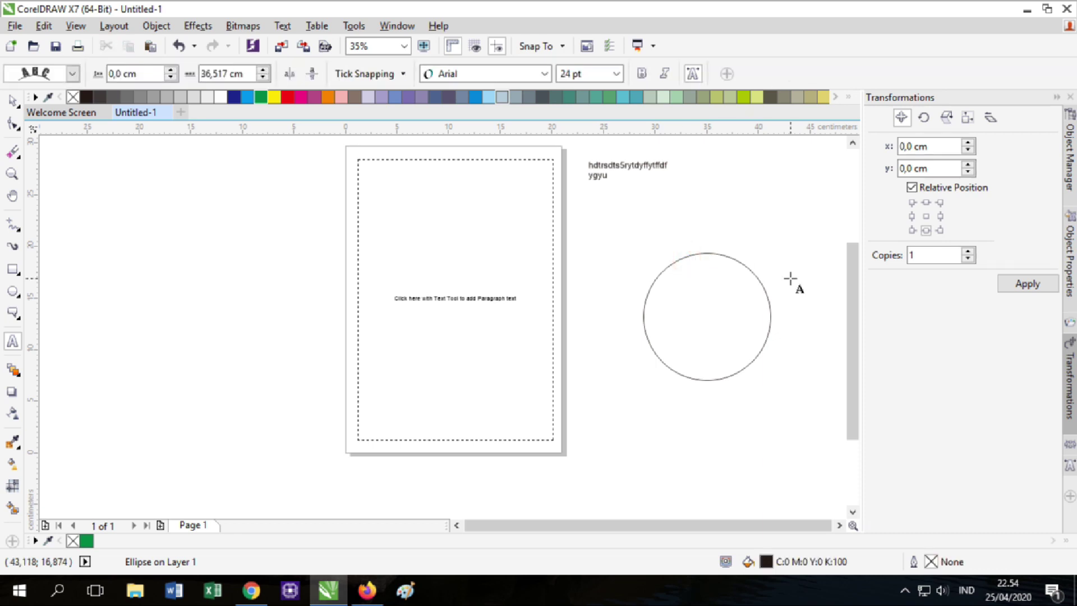
type("ijbuibewrg")
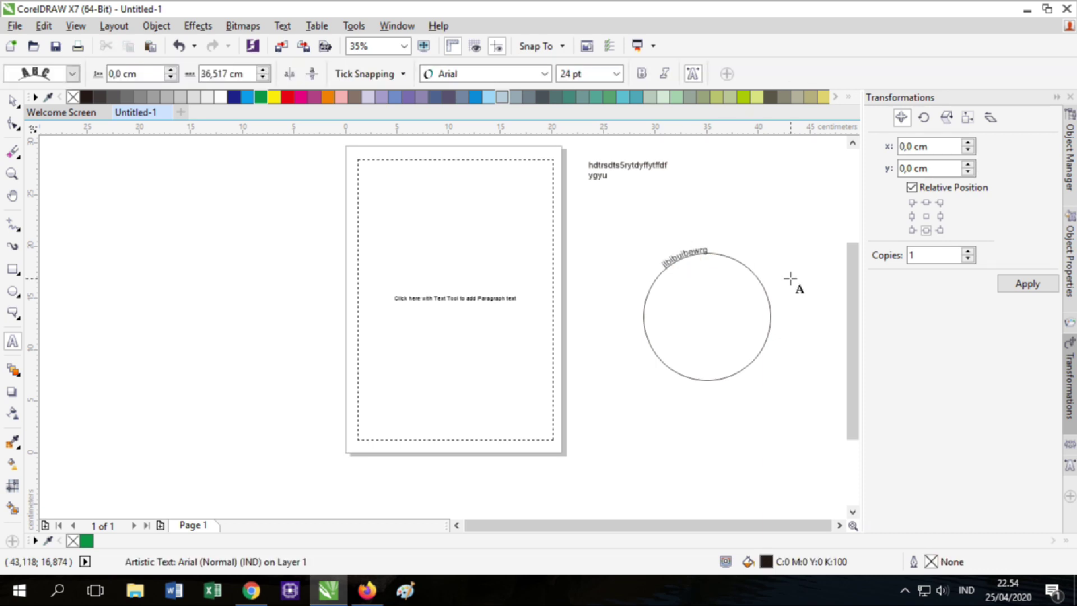
type("ibneurgibeigbniewrgbnirobnibwugbuewrgb")
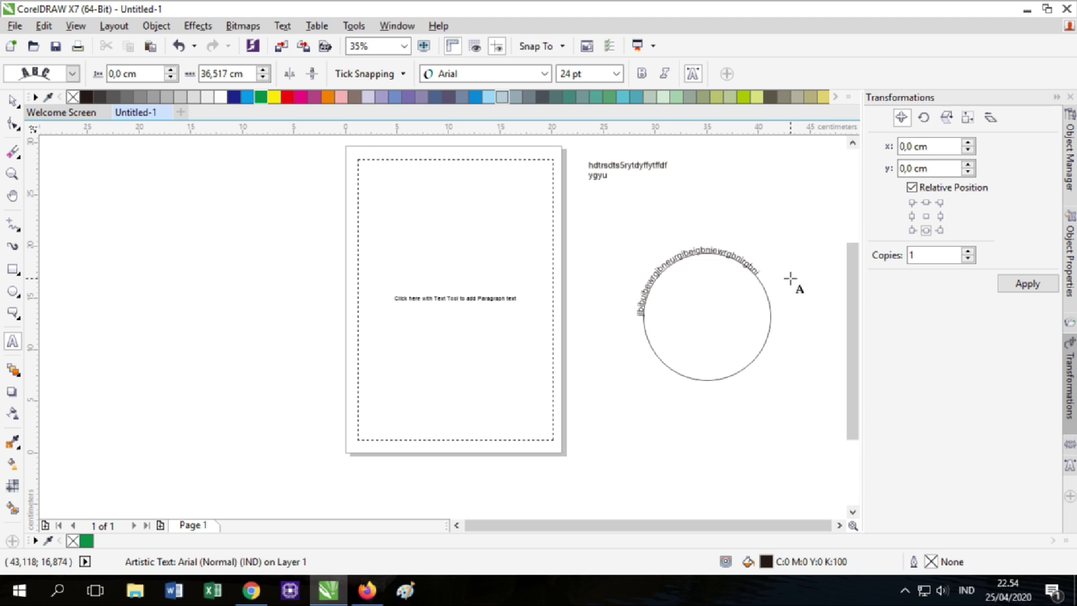
type("ibgiebgireb")
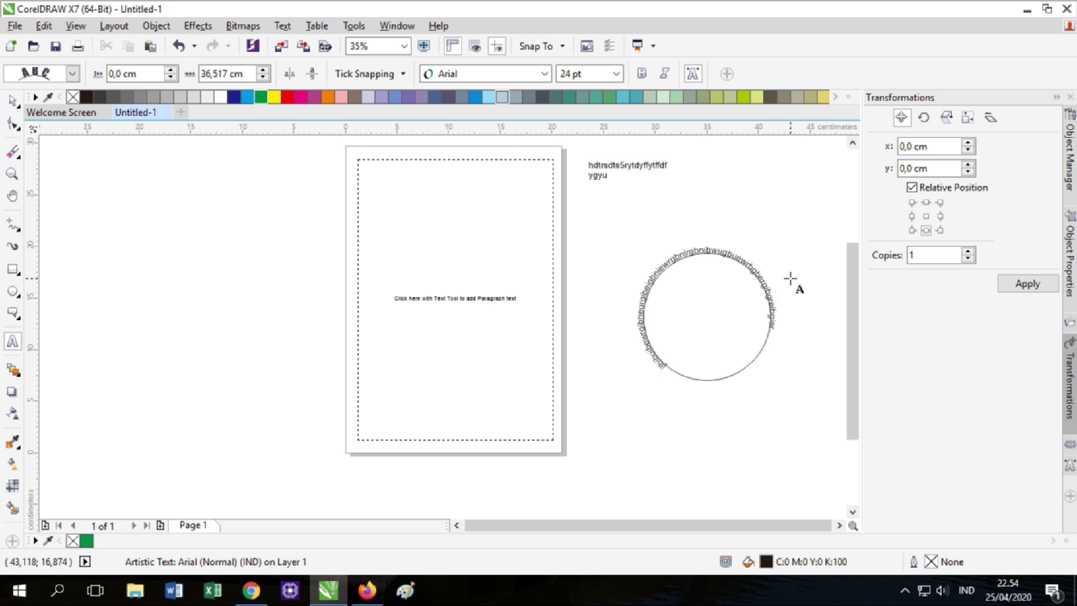
type("giebgrebgiebgrebg")
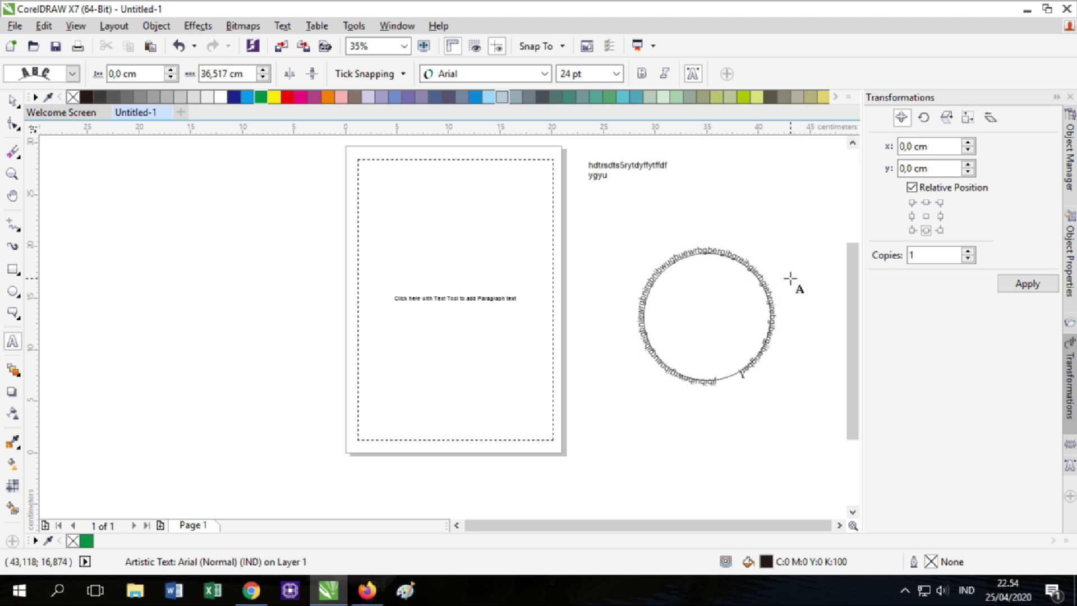
key("Escape")
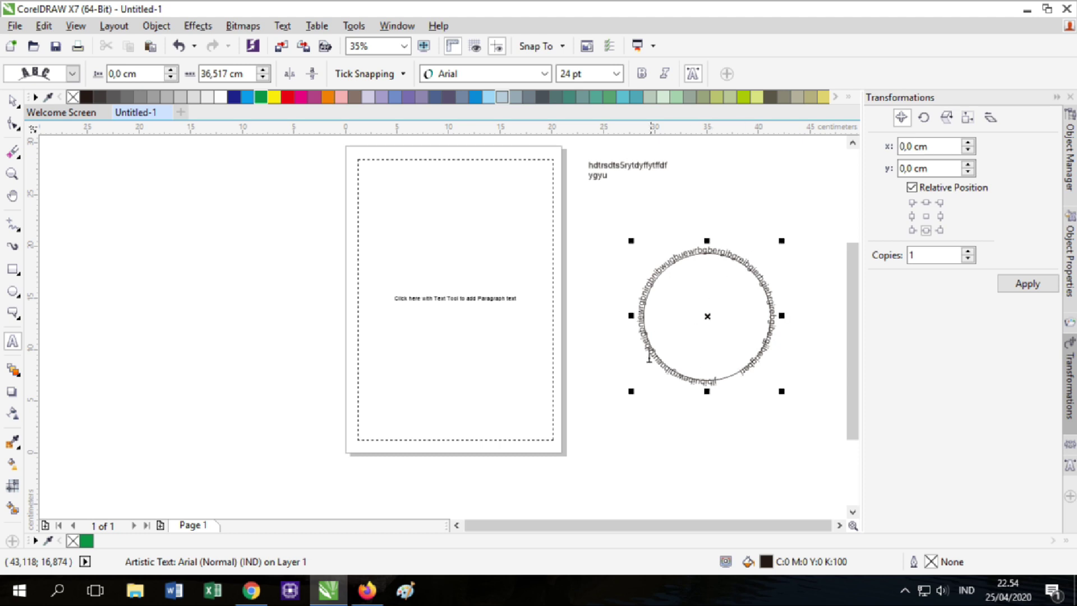
Select the artistic text and the text on the circle in turn with the Pick tool to compare them, and clear the selection
left_click(10, 105)
left_click(500, 232)
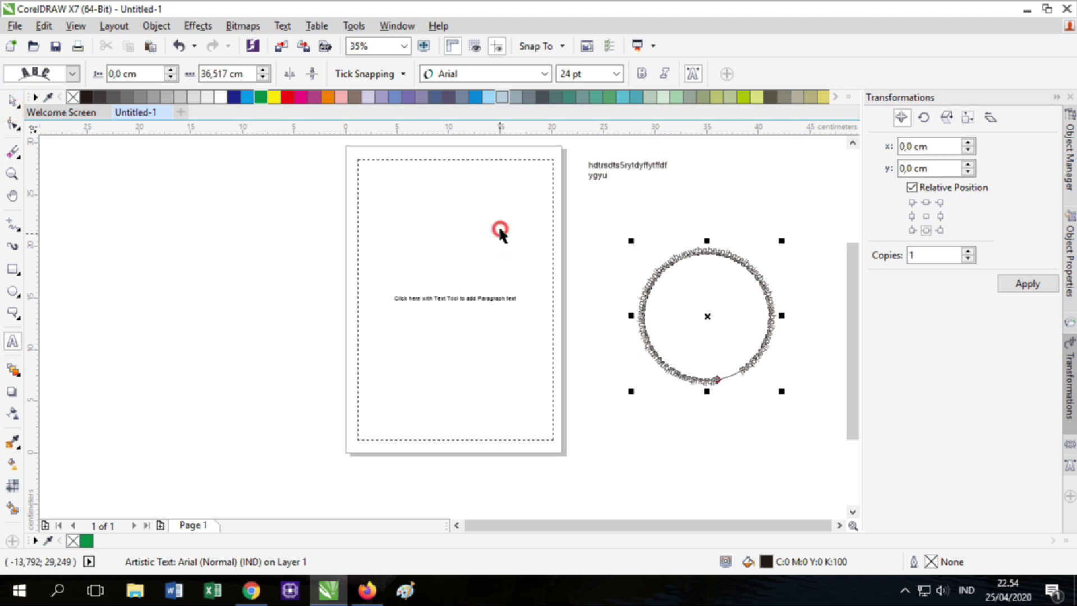
left_click(609, 166)
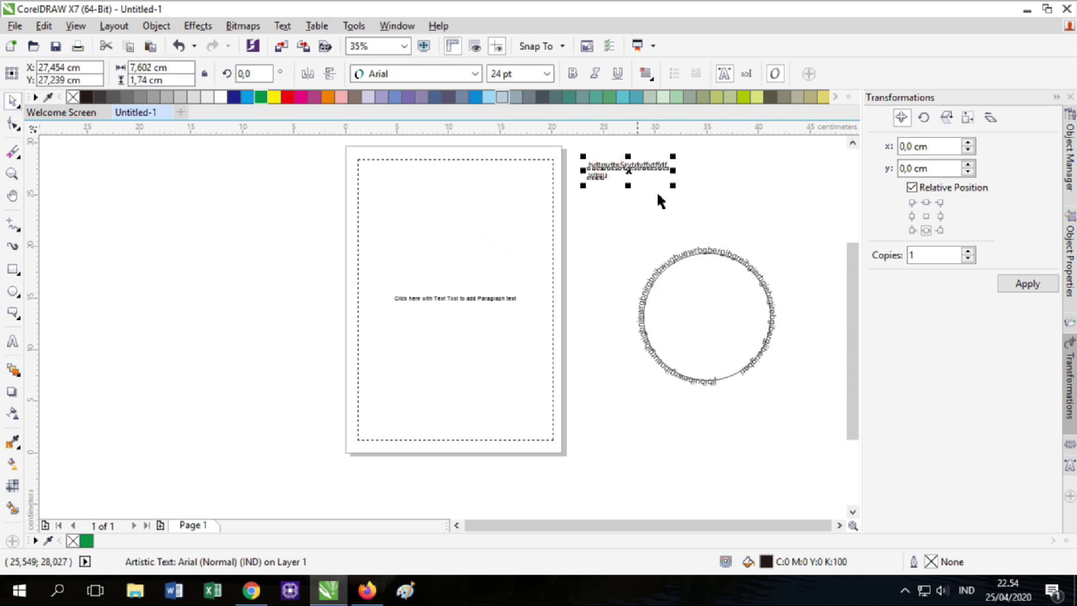
left_click(721, 260)
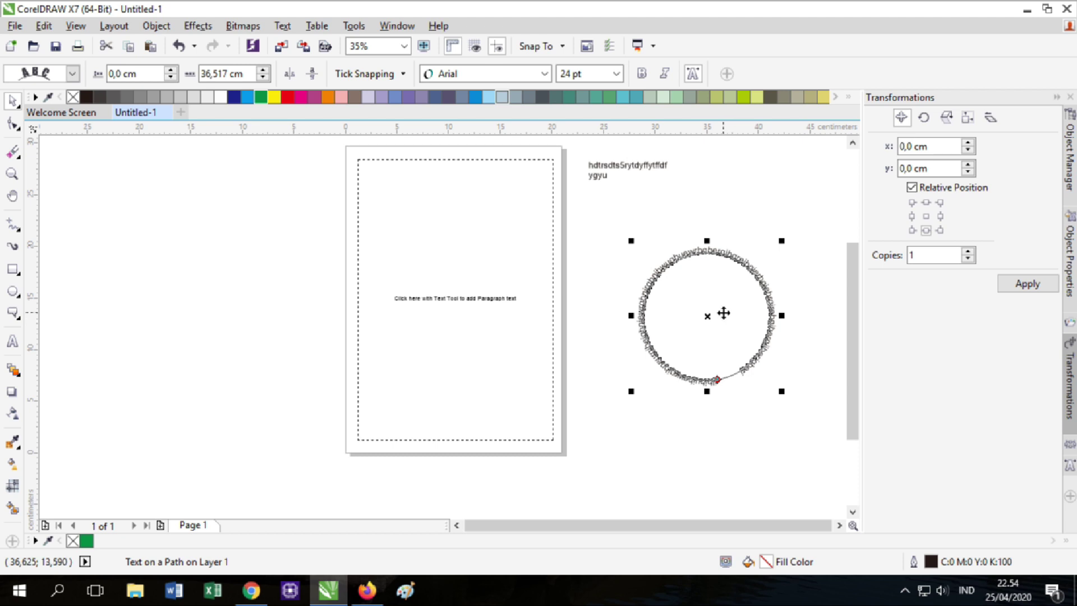
left_click(725, 207)
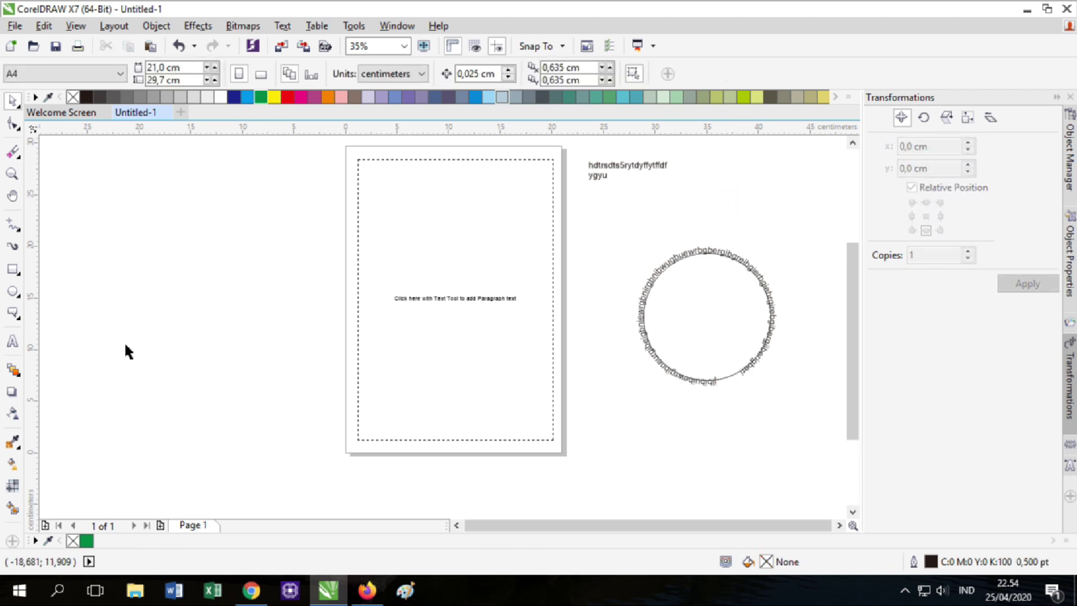
Select the paragraph frame, the artistic text and the circle with its text together and delete them
left_click(14, 371)
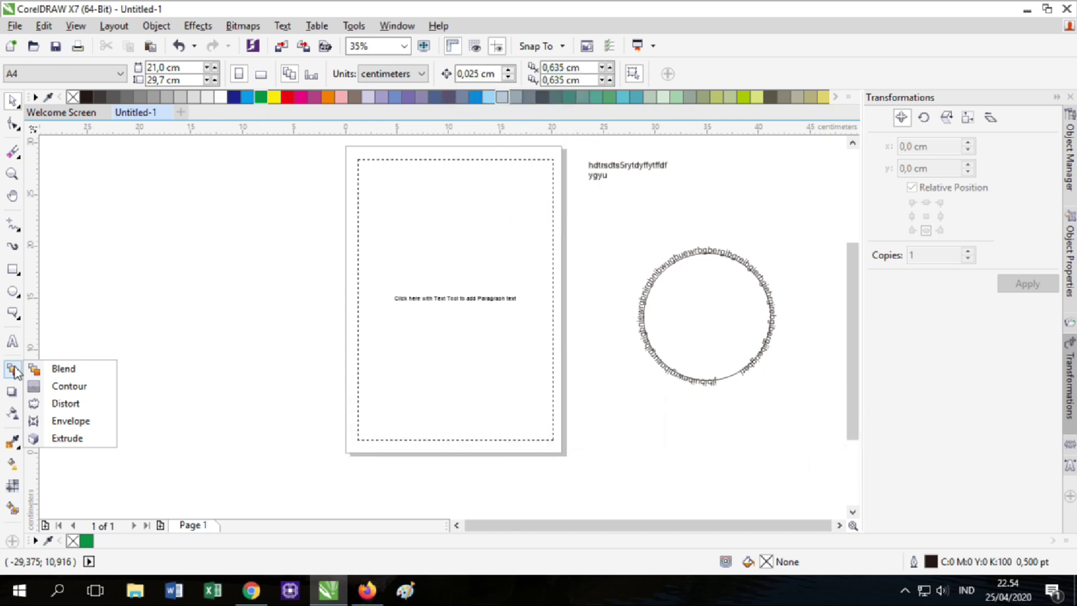
left_click(62, 369)
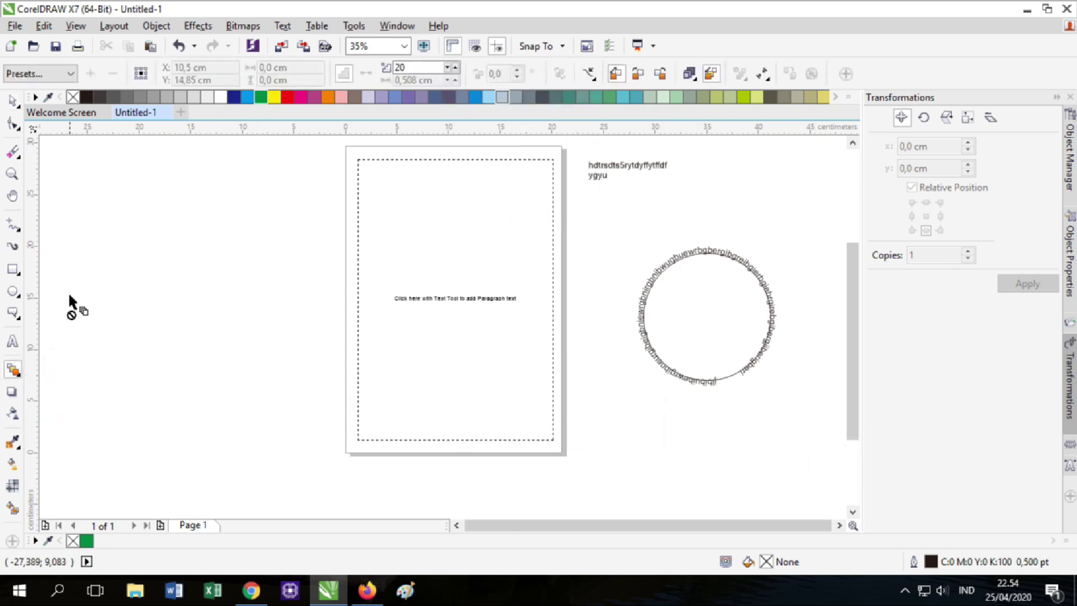
left_click(12, 100)
left_click_drag(266, 140, 815, 479)
key("Delete")
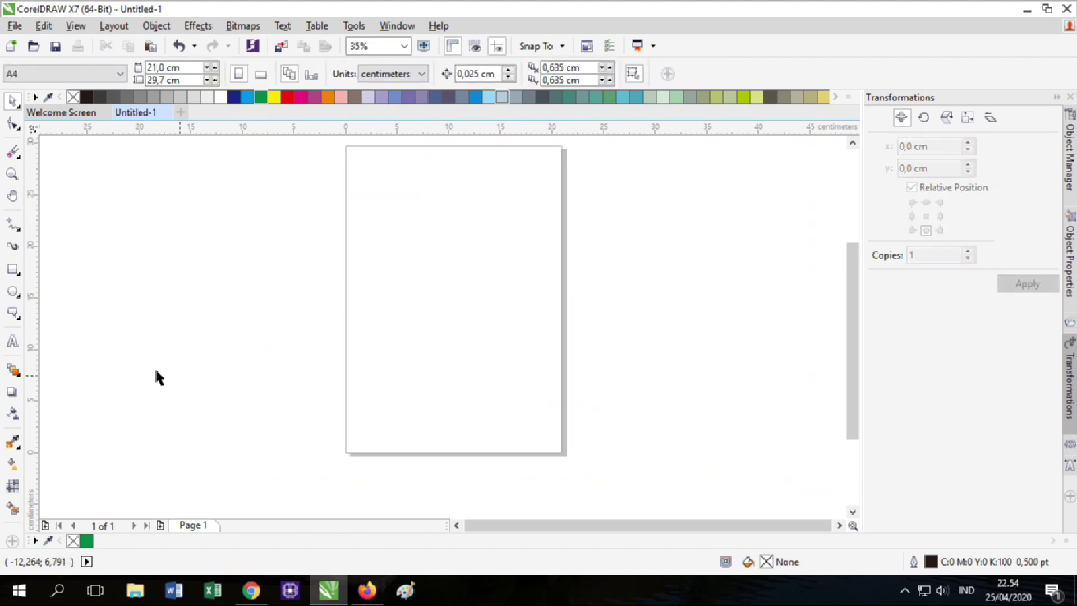
Draw a five-pointed star about 13.1 by 12.4 cm on the empty area to the left of the page
left_click(14, 292)
left_click(15, 314)
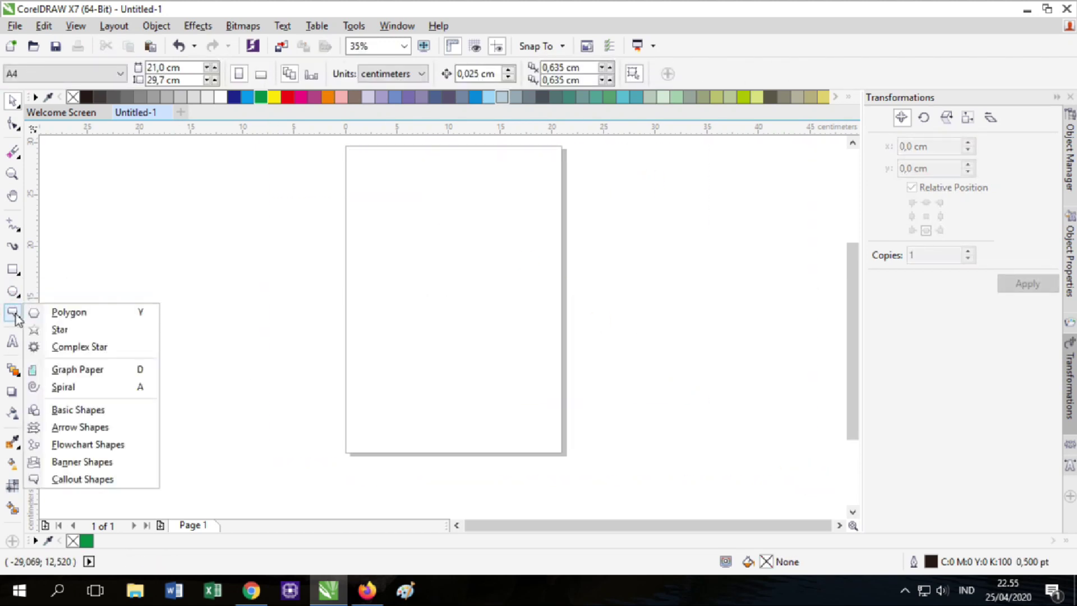
left_click(55, 331)
left_click_drag(84, 226, 208, 367)
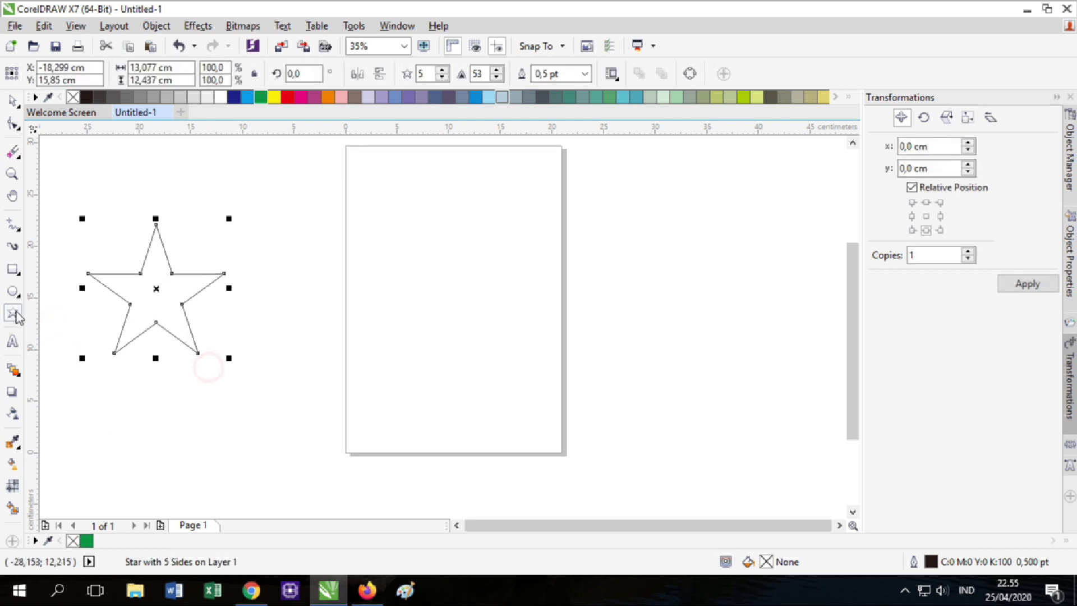
Draw a polygon over the lower part of the page and set it to 5 sides, about 17.4 by 16.5 cm
left_click(11, 271)
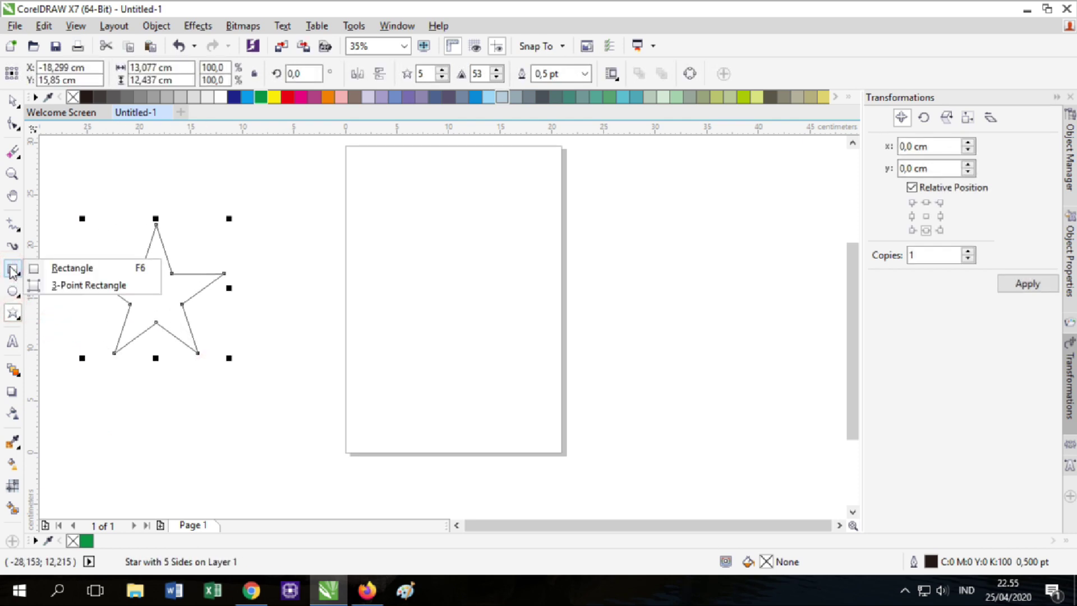
left_click(13, 292)
left_click(14, 313)
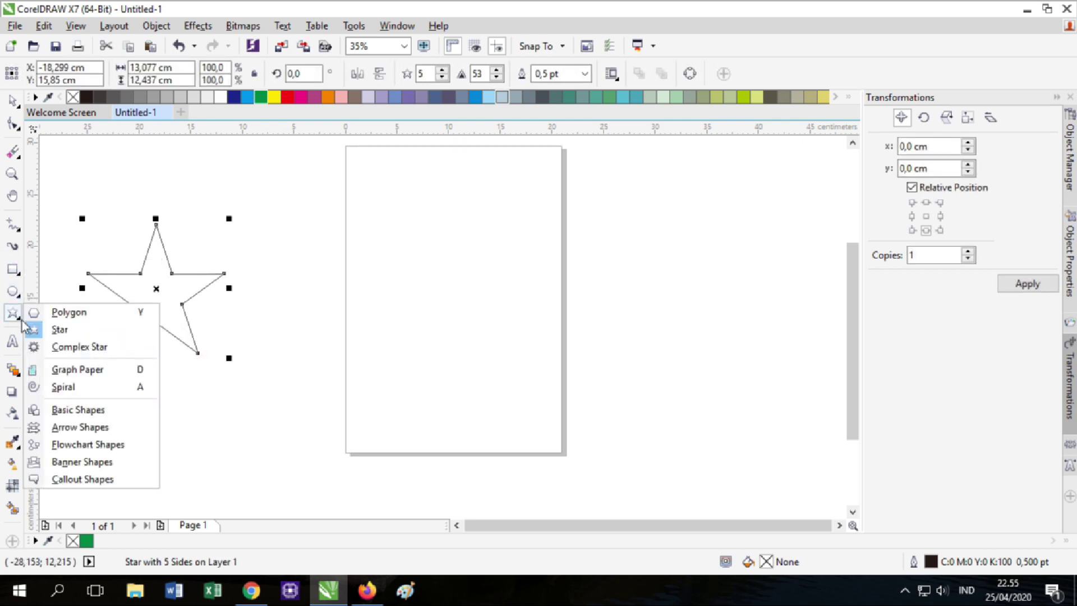
left_click(88, 313)
left_click_drag(406, 314, 586, 503)
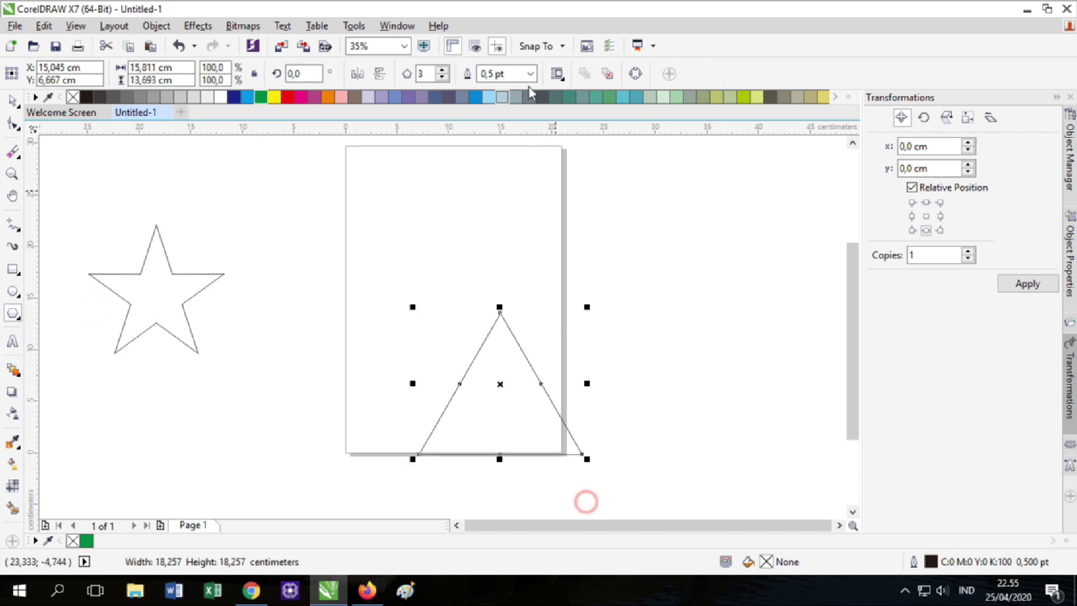
left_click(442, 71)
left_click(442, 71)
Fill the pentagon with yellow and the star with red
left_click(12, 99)
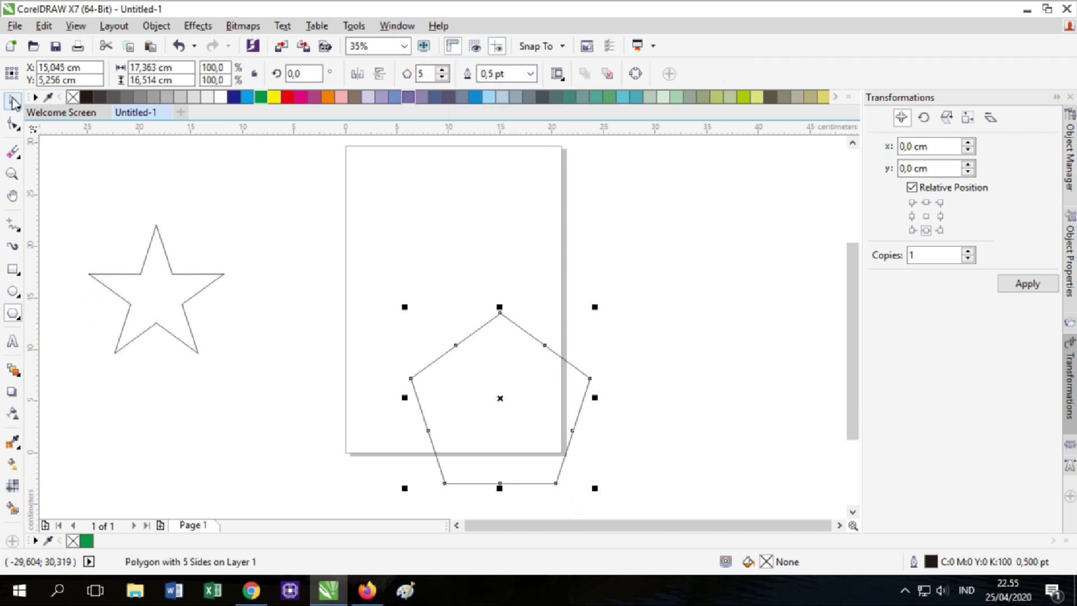
left_click(274, 97)
left_click(178, 305)
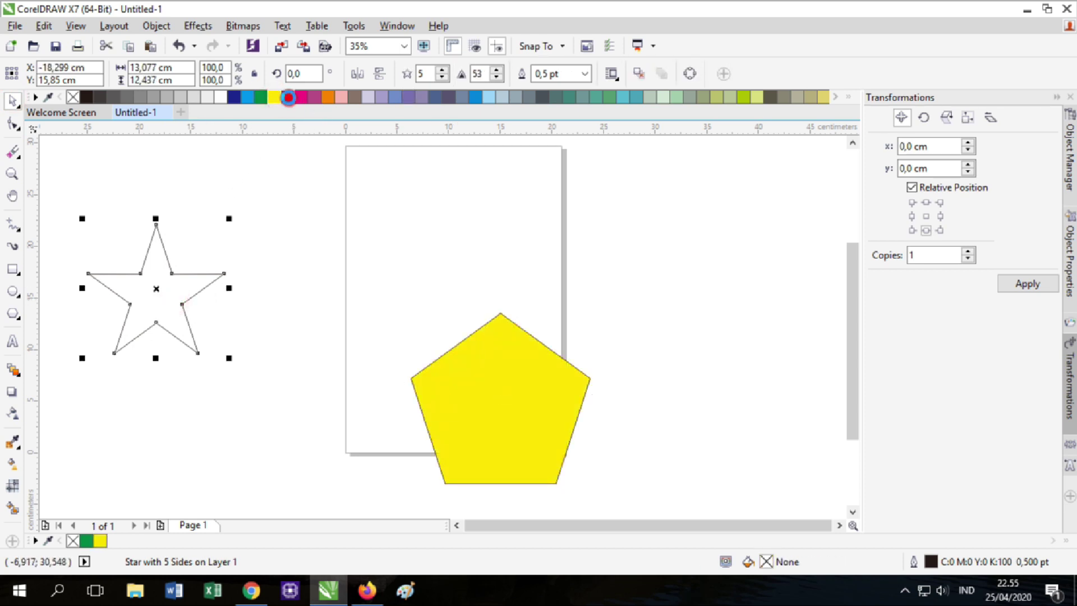
left_click(288, 97)
left_click(340, 296)
left_click(190, 281)
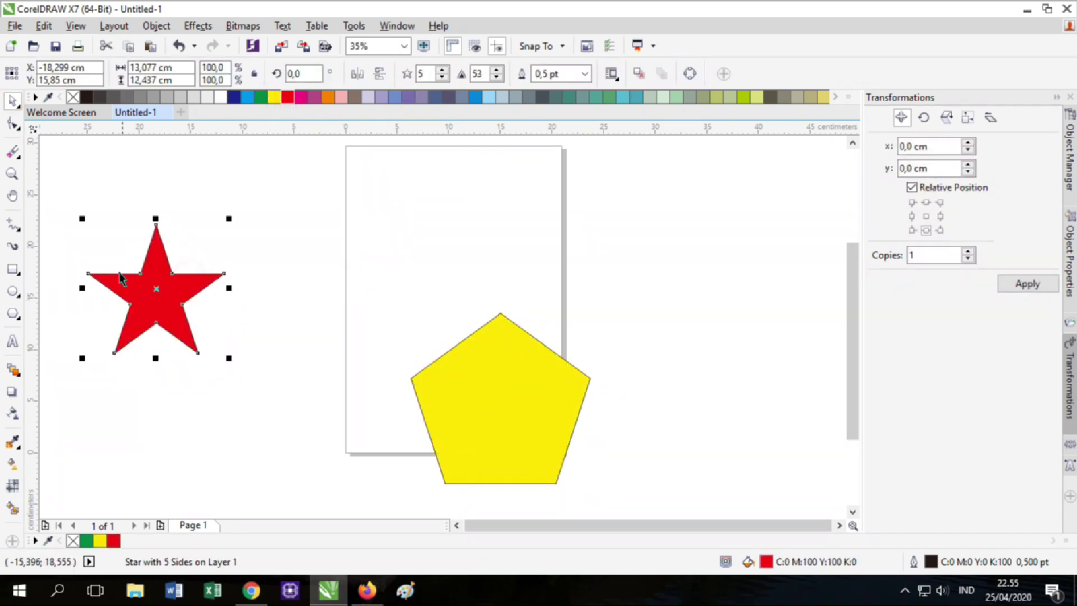
Blend the red star into the yellow pentagon in 20 steps, trying the alternative color blend directions before returning to the direct blend
left_click(13, 370)
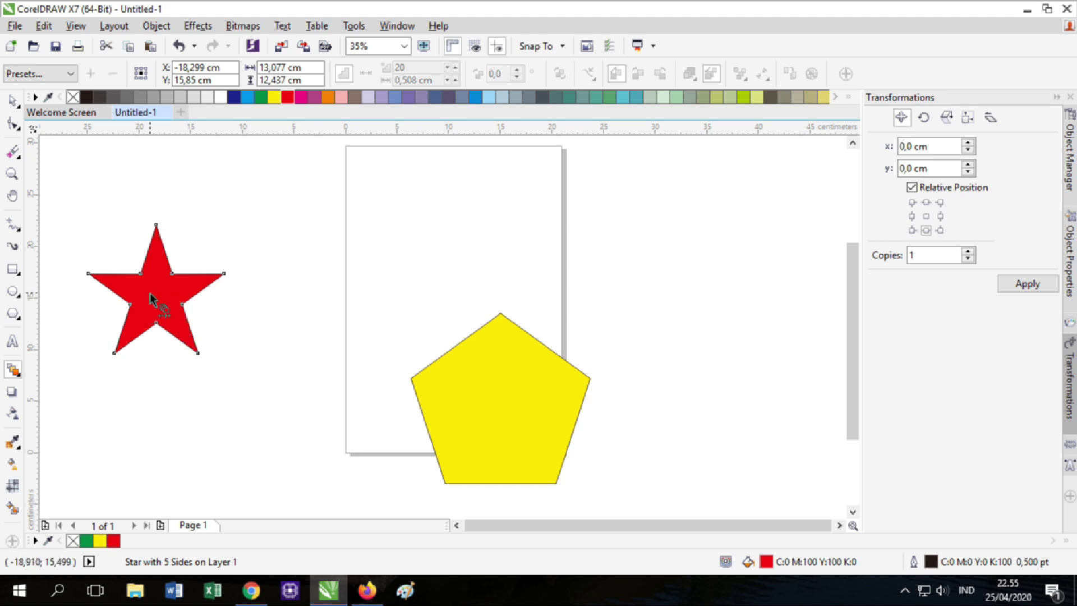
left_click_drag(155, 300, 496, 419)
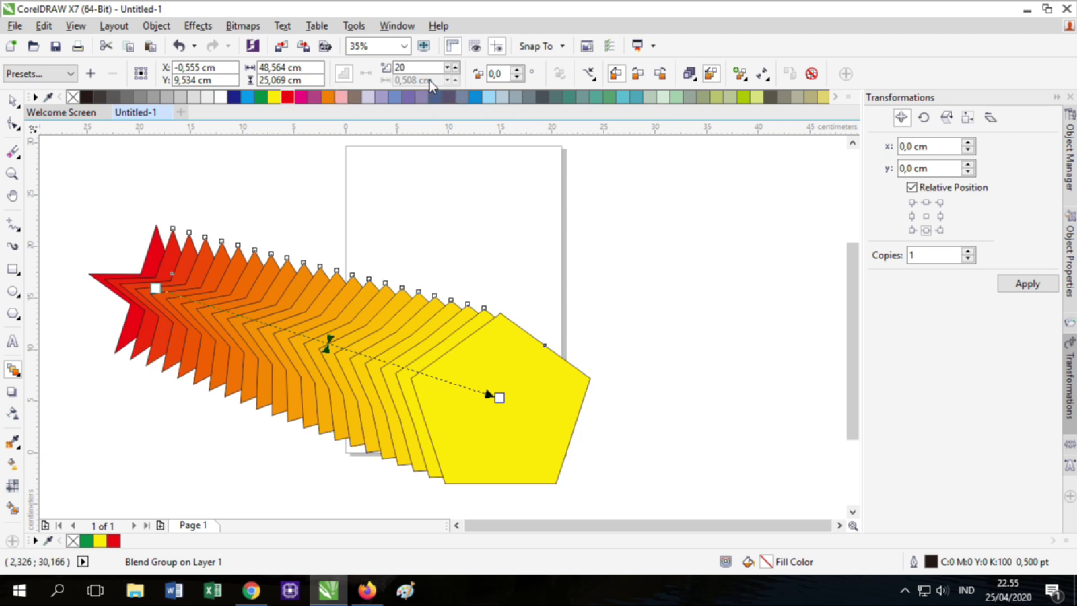
left_click(638, 74)
left_click(660, 73)
left_click(614, 76)
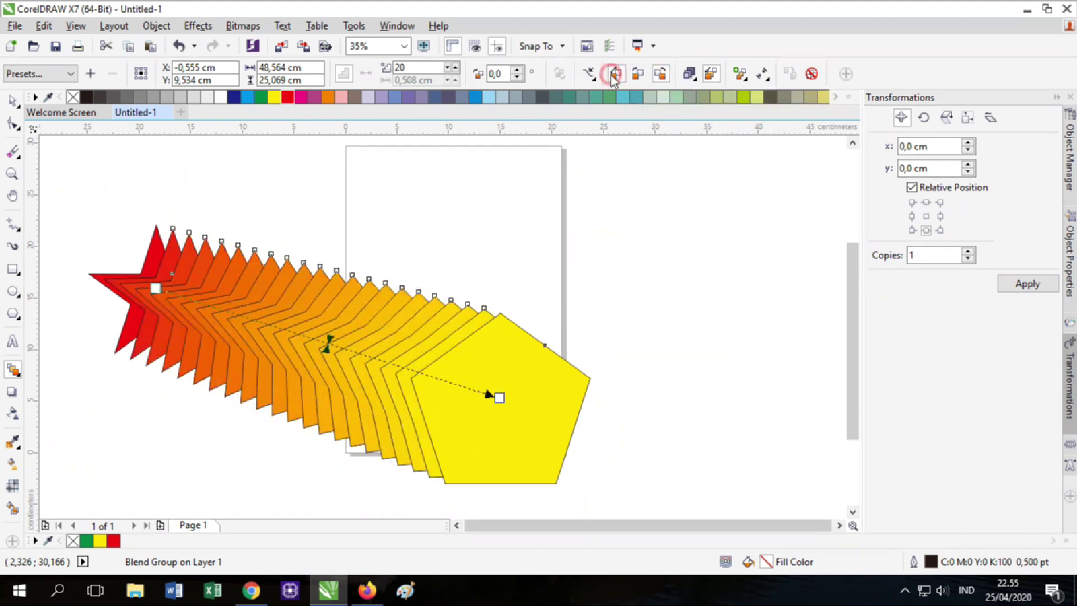
left_click(592, 76)
left_click(591, 74)
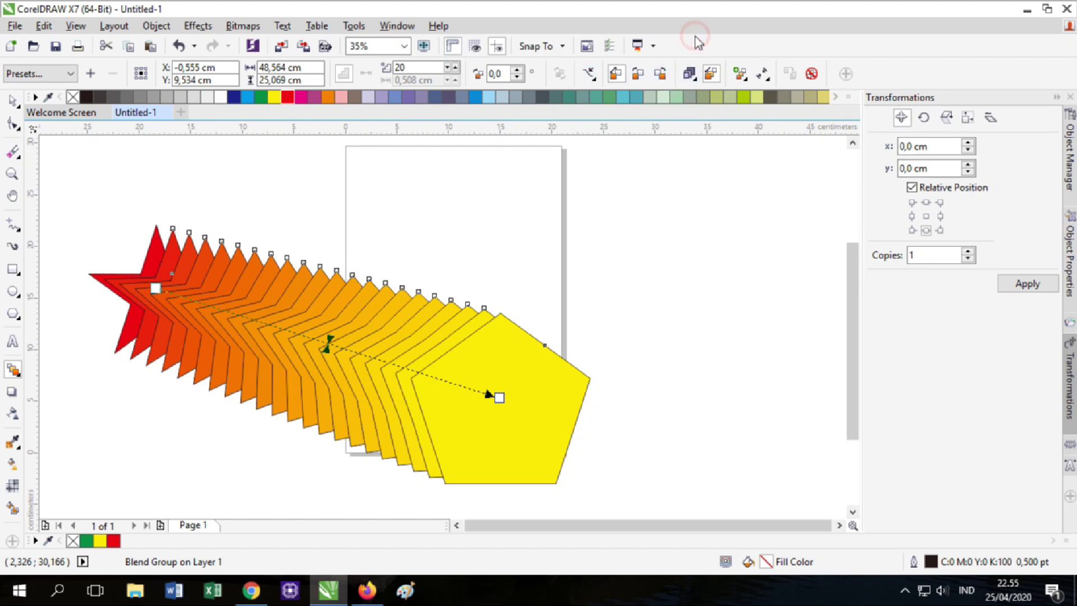
Try clearing the blend between the star and the pentagon, and undo the clearing
left_click(810, 74)
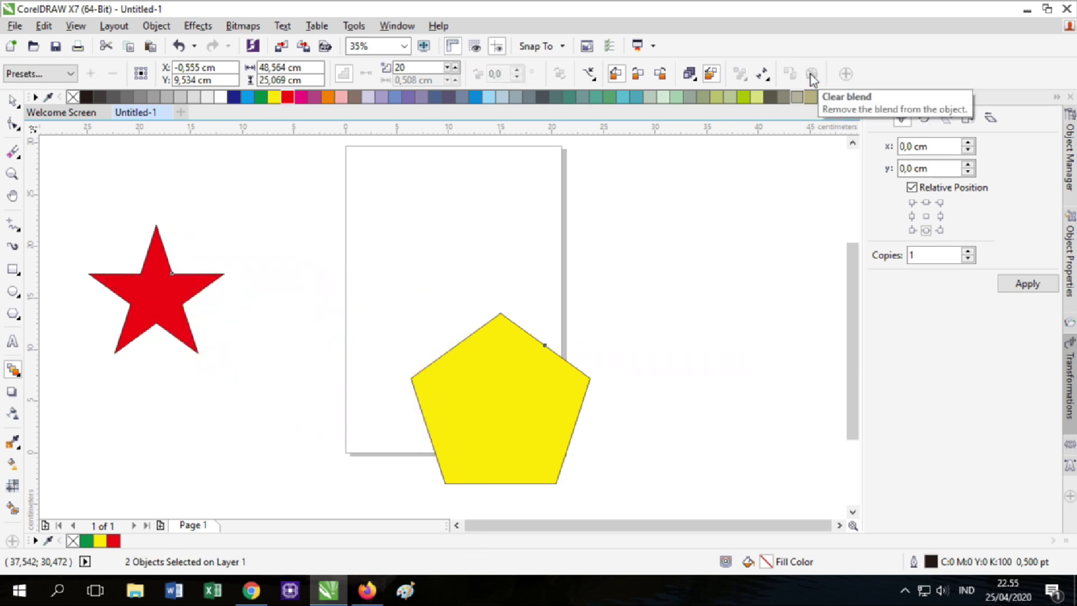
key("ctrl+z")
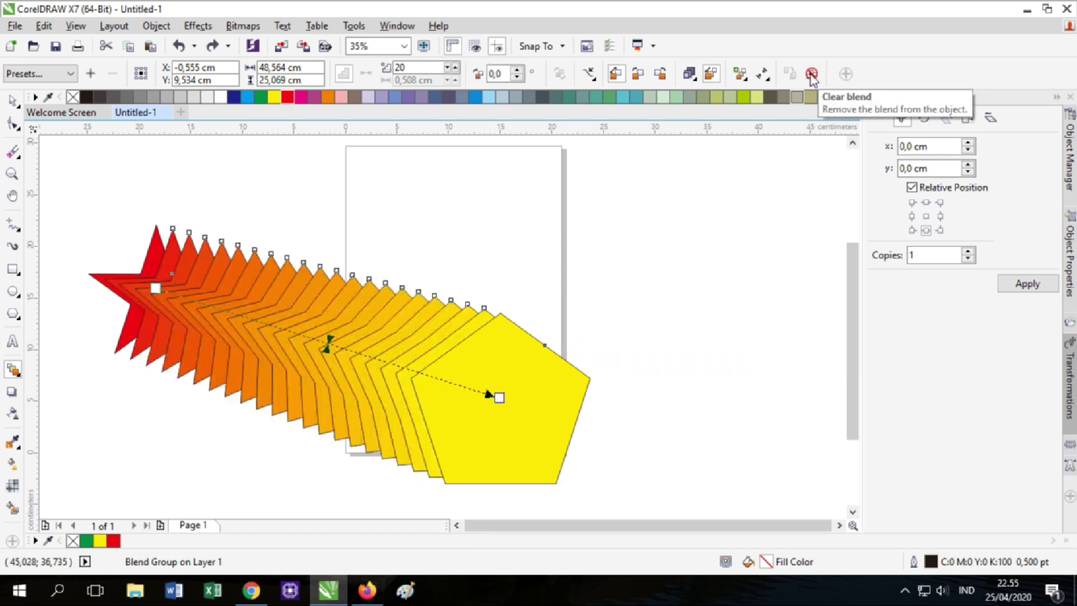
Break the star-to-pentagon blend group apart
right_click(303, 304)
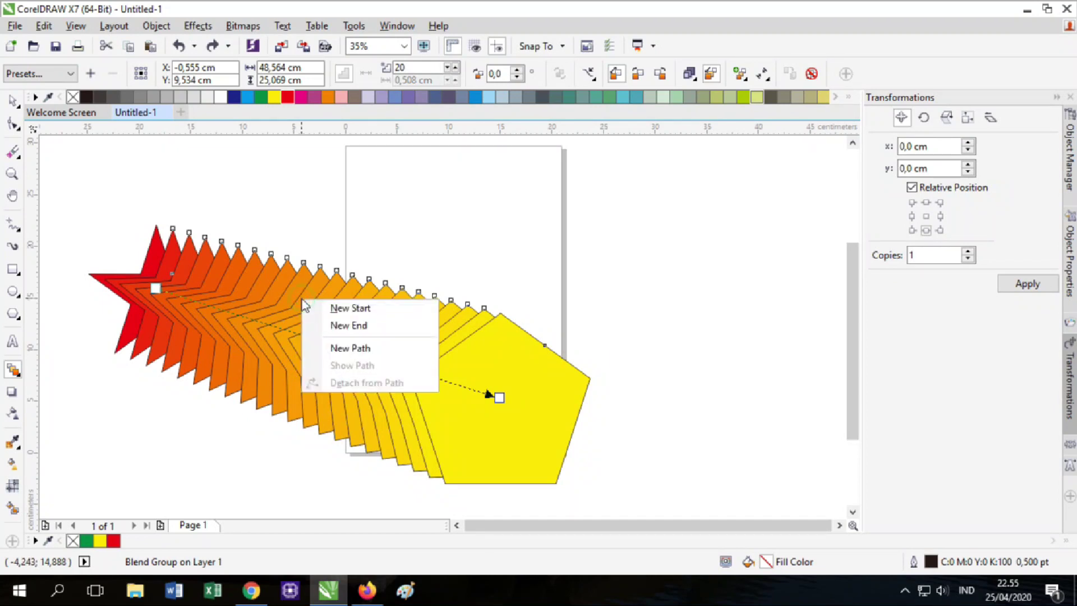
left_click(11, 102)
right_click(348, 324)
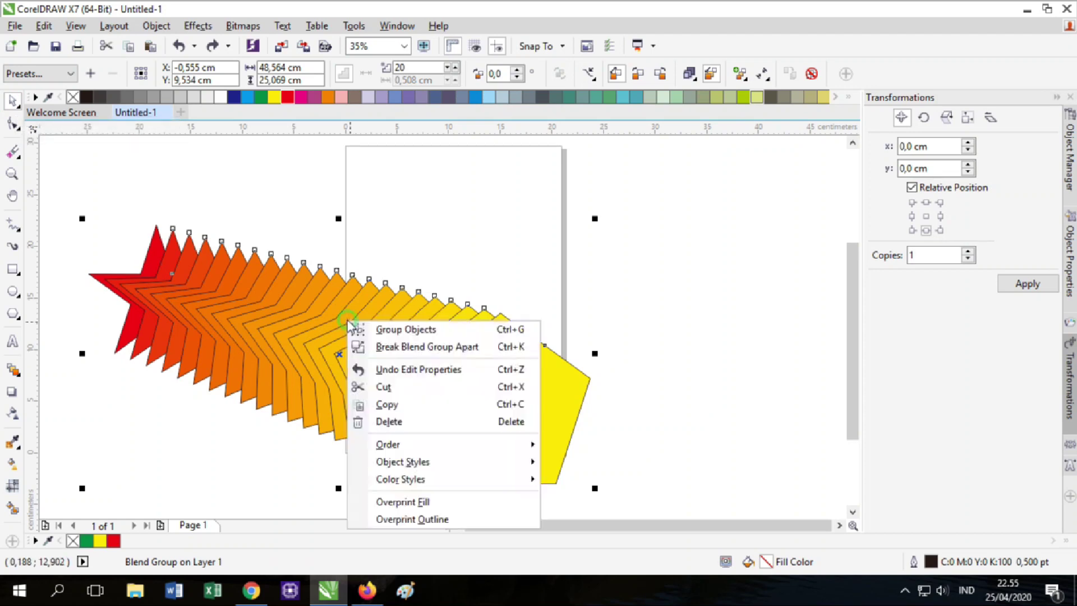
left_click(382, 347)
Move the yellow pentagon to the right of the page and the red star up and left, away from the intermediate blend shapes
left_click(305, 198)
left_click(491, 416)
left_click_drag(491, 416, 696, 286)
left_click_drag(89, 275, 40, 193)
left_click(524, 390)
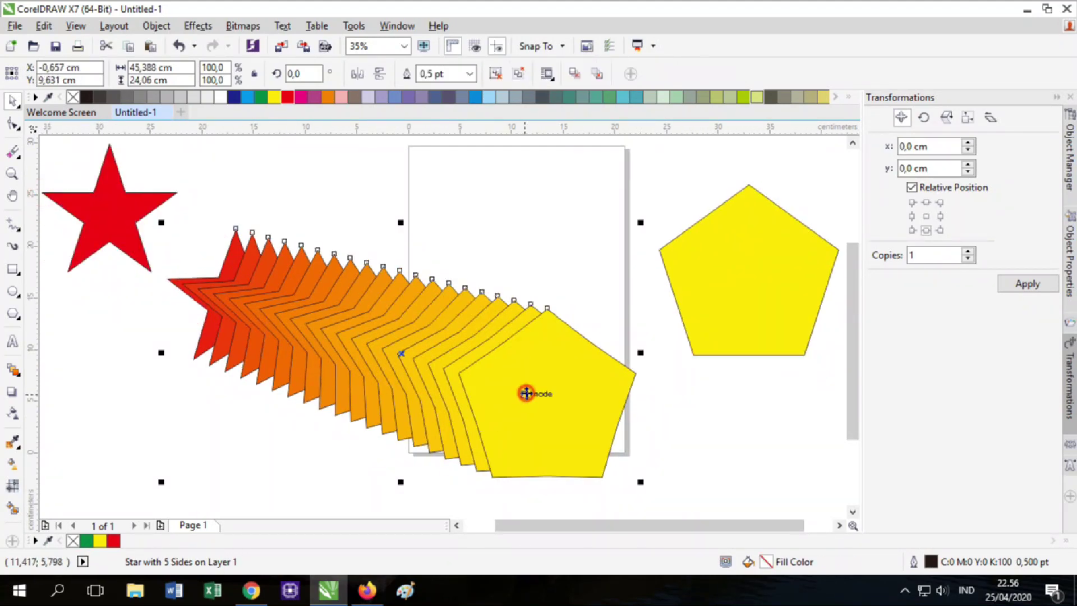
Delete the red star and the group of intermediate blend shapes, and select the remaining yellow pentagon
left_click(80, 224)
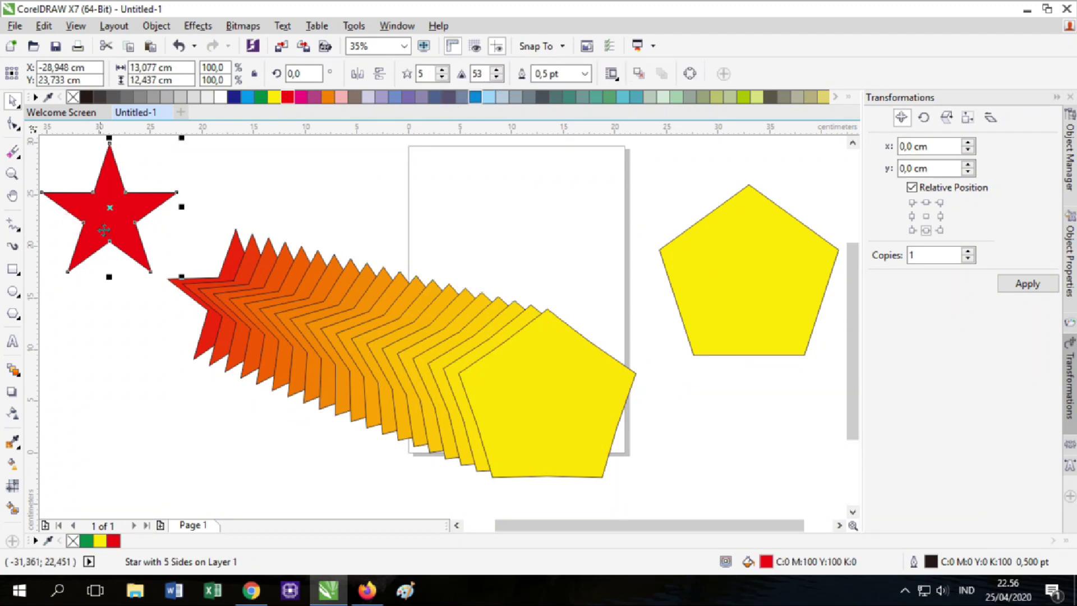
key("Delete")
left_click(380, 341)
key("Delete")
left_click(775, 292)
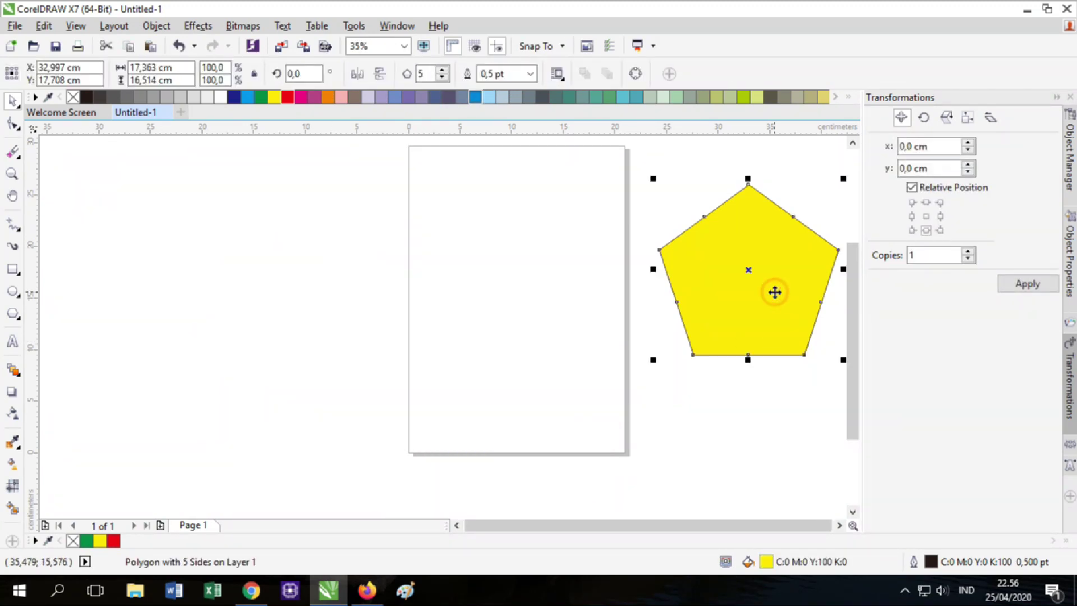
Delete the yellow pentagon and draw a red-filled square about 20.1 cm wide across the page's left edge
key("Delete")
left_click(11, 370)
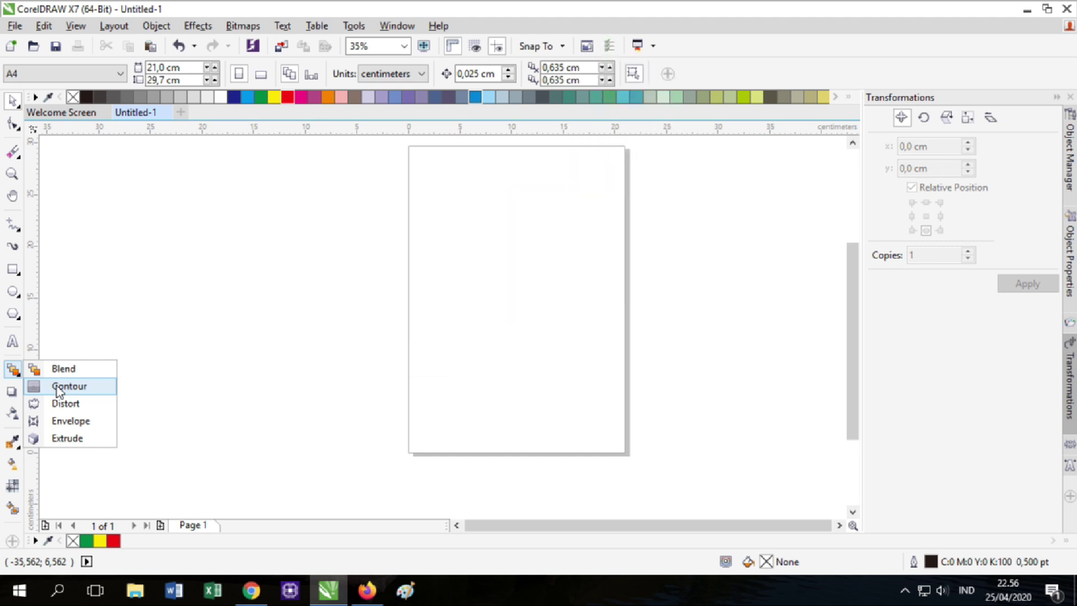
left_click(15, 268)
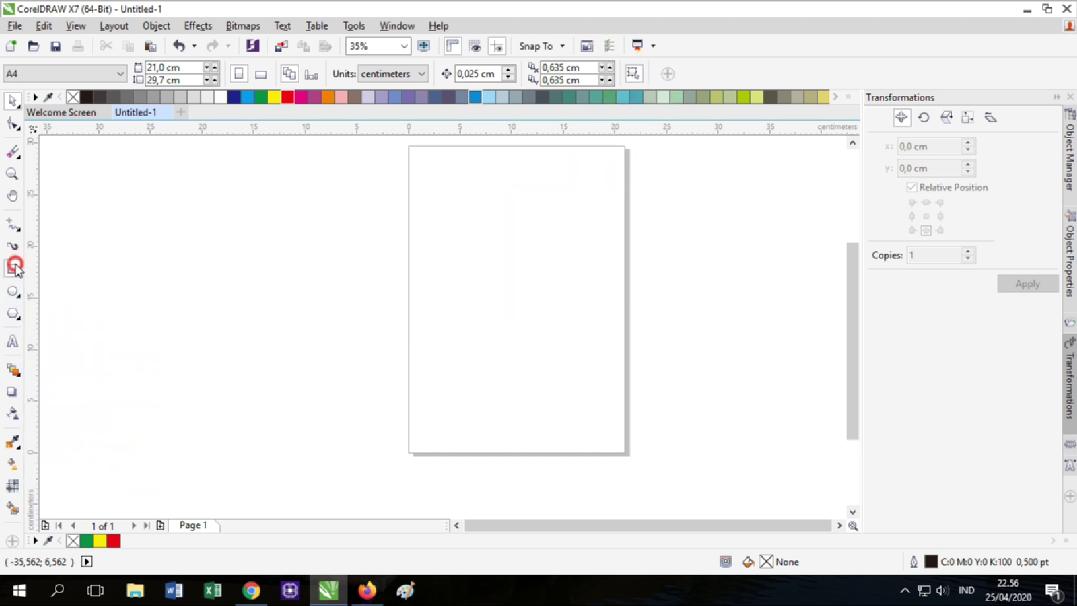
left_click_drag(256, 244, 464, 451)
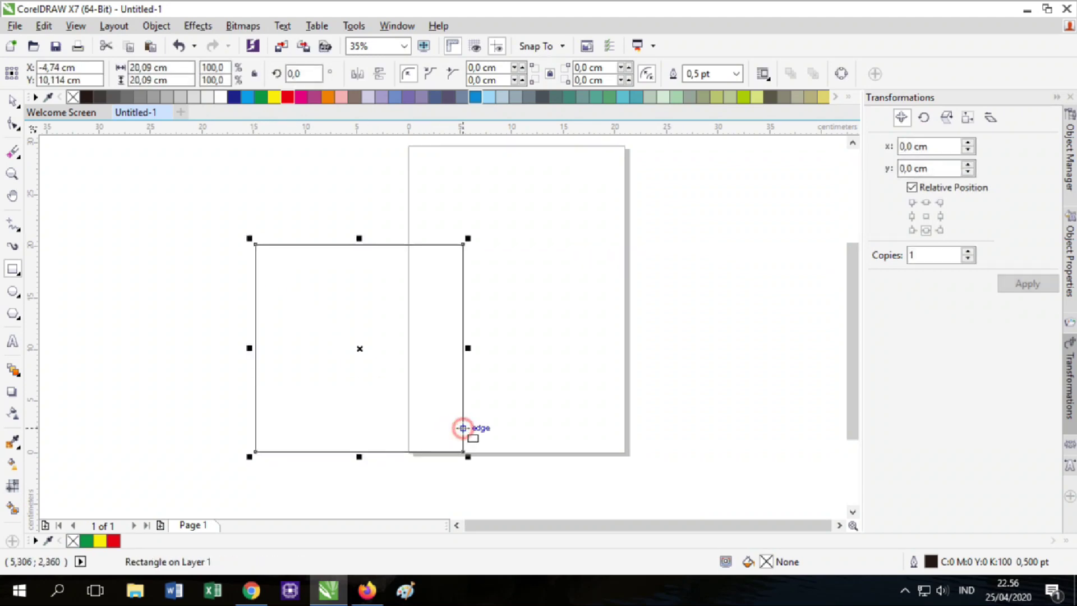
left_click(287, 97)
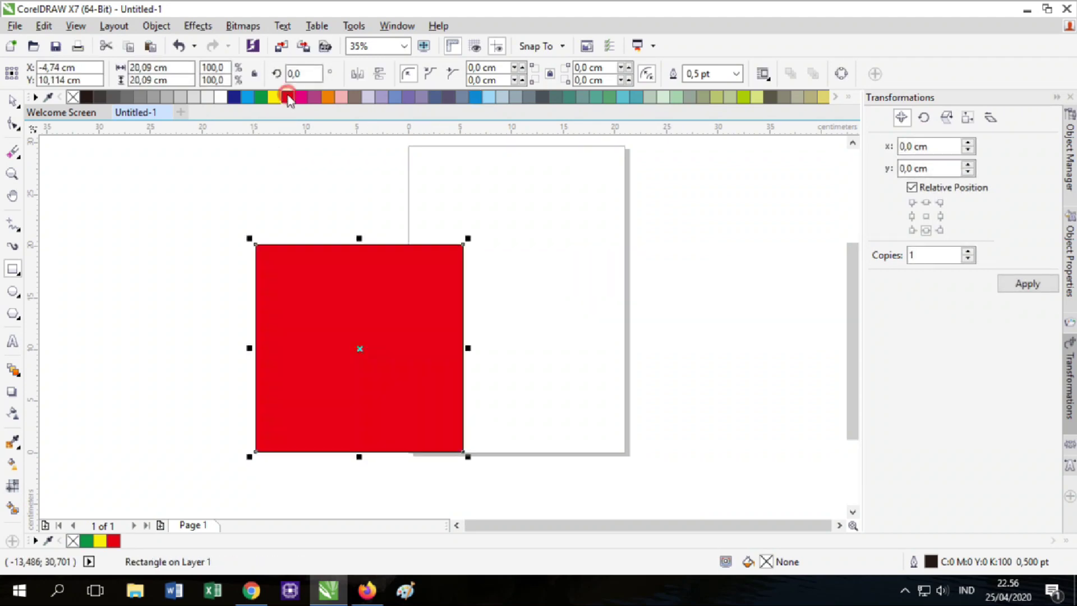
Apply a one-step outside contour to the red square with an offset of about 3.06 cm
left_click(12, 370)
left_click(20, 373)
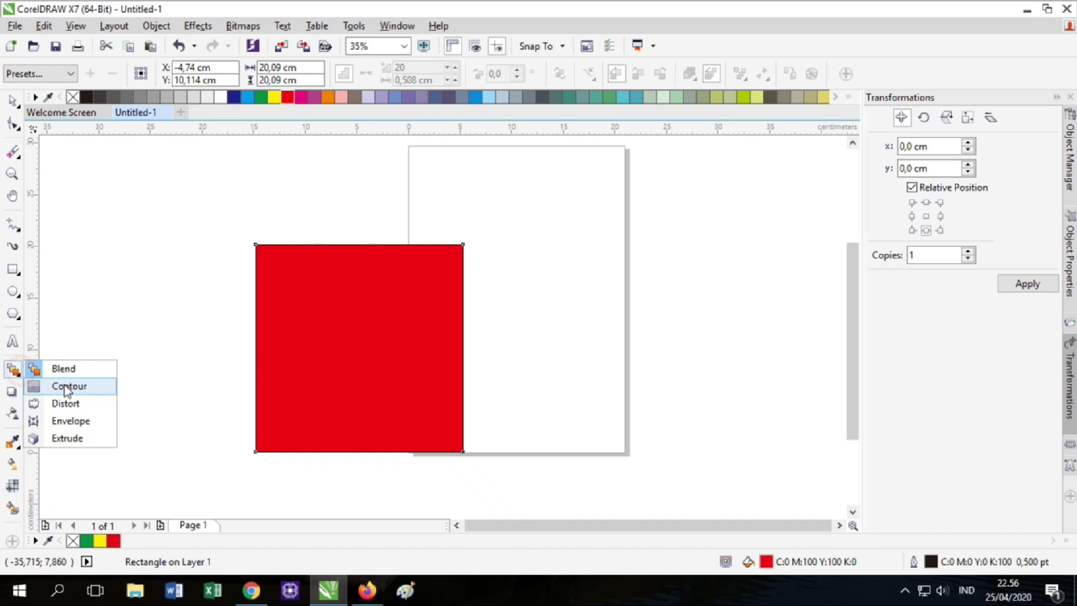
left_click(70, 385)
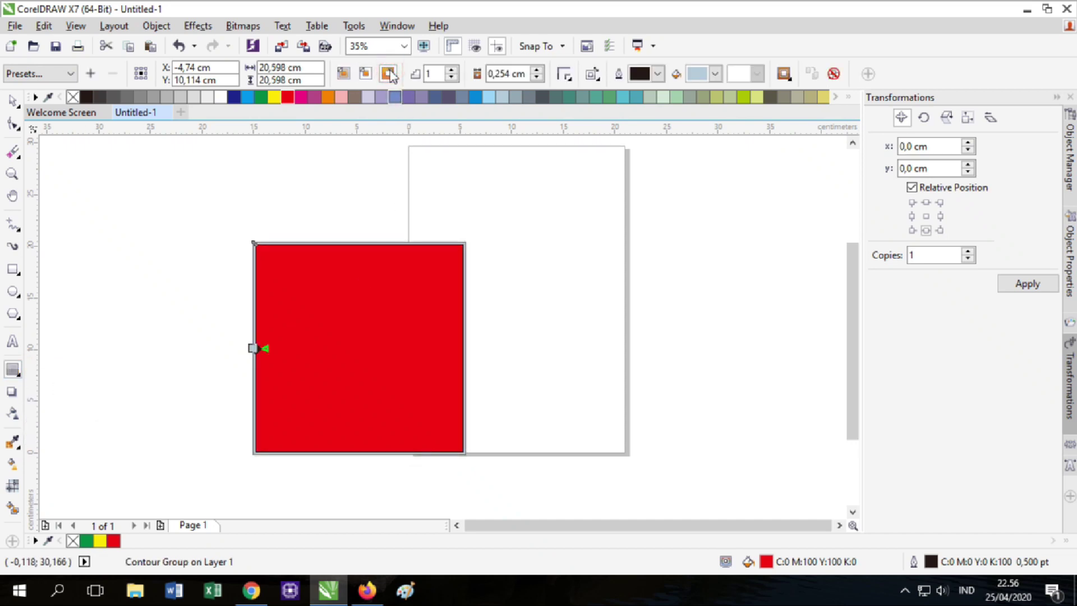
left_click_drag(256, 348, 224, 348)
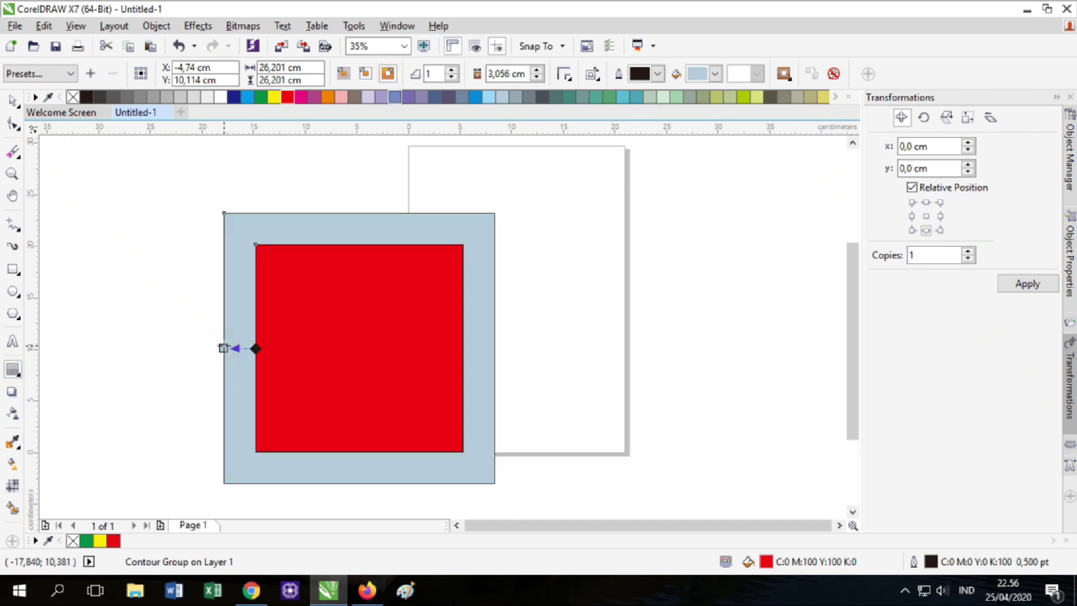
Switch the square's contour to inside and raise its number of steps to 3
left_click(366, 75)
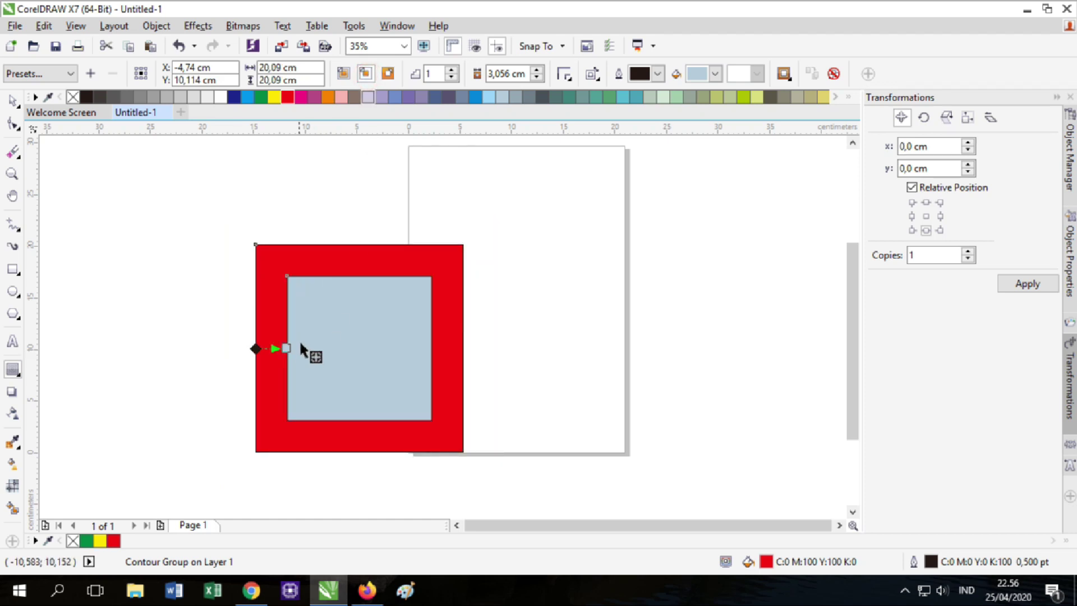
left_click_drag(287, 348, 283, 348)
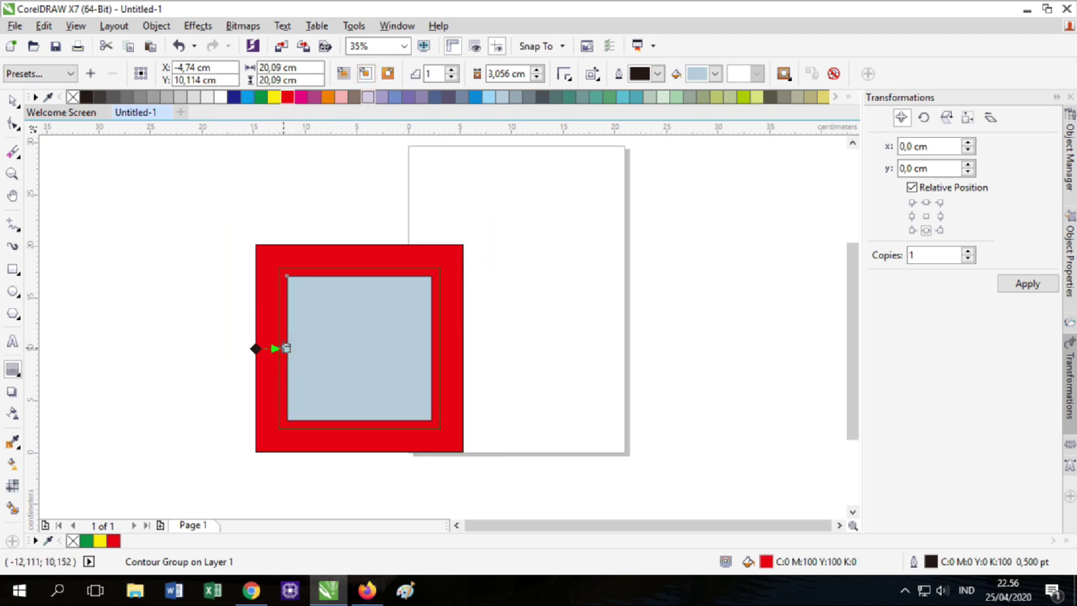
left_click(452, 71)
left_click(451, 71)
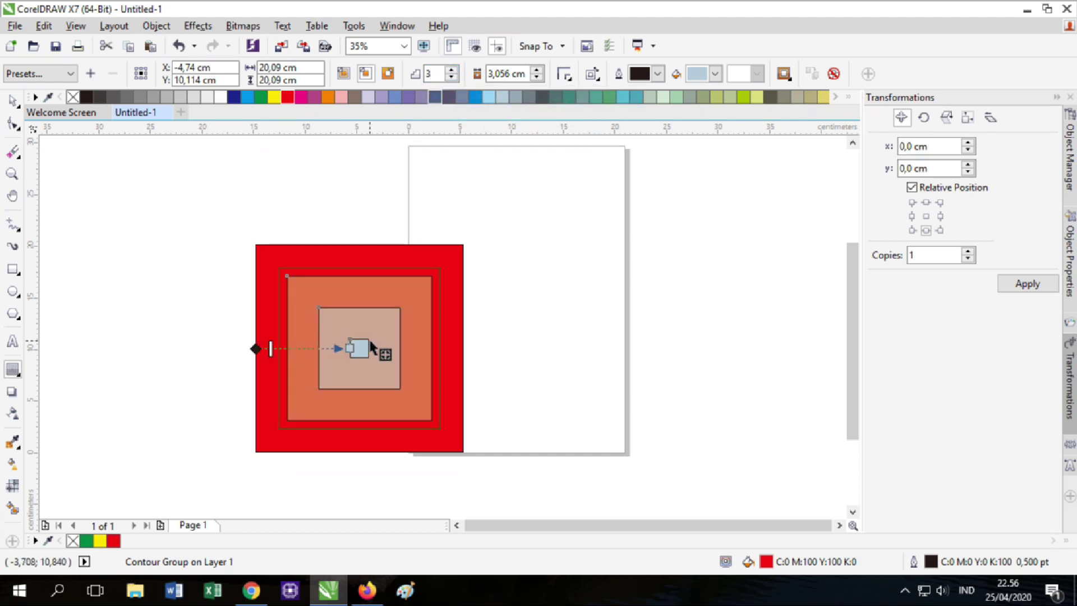
Pull the contour outside the square at an offset of about 1.73 cm and reduce it to 1 step
left_click_drag(349, 348, 202, 347)
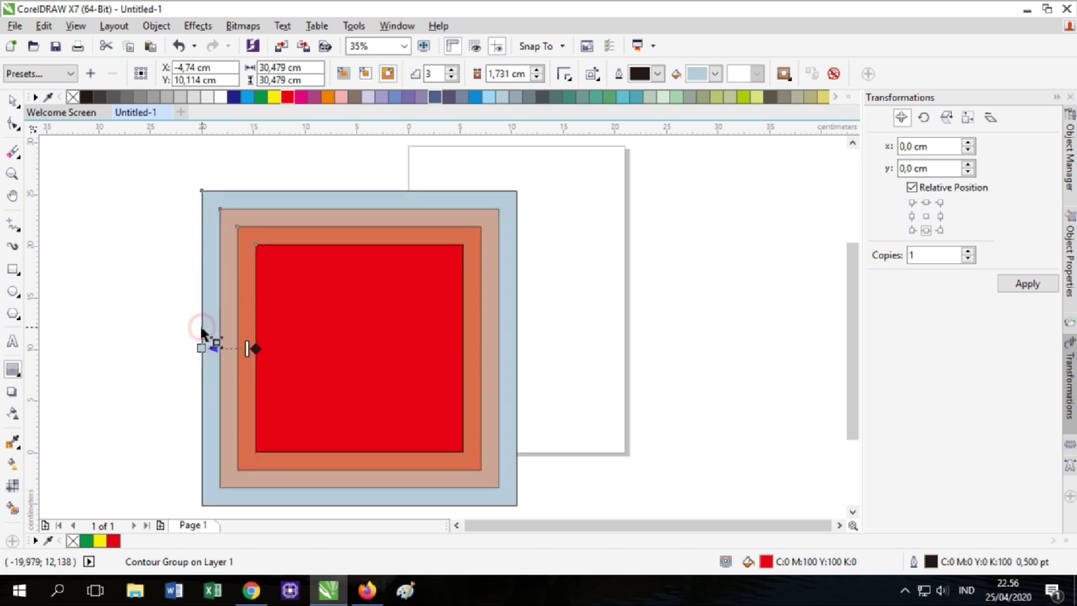
left_click(451, 79)
left_click(452, 78)
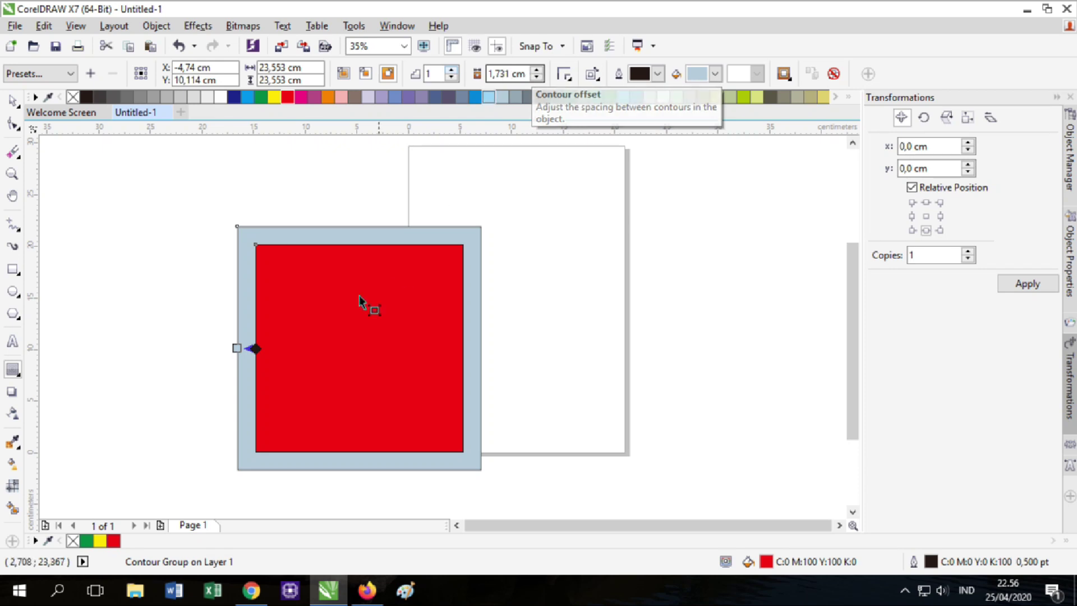
Distort the contoured square with push and pull, and add a zipper distortion with an amplitude of about 89 and frequency 5
left_click(12, 368)
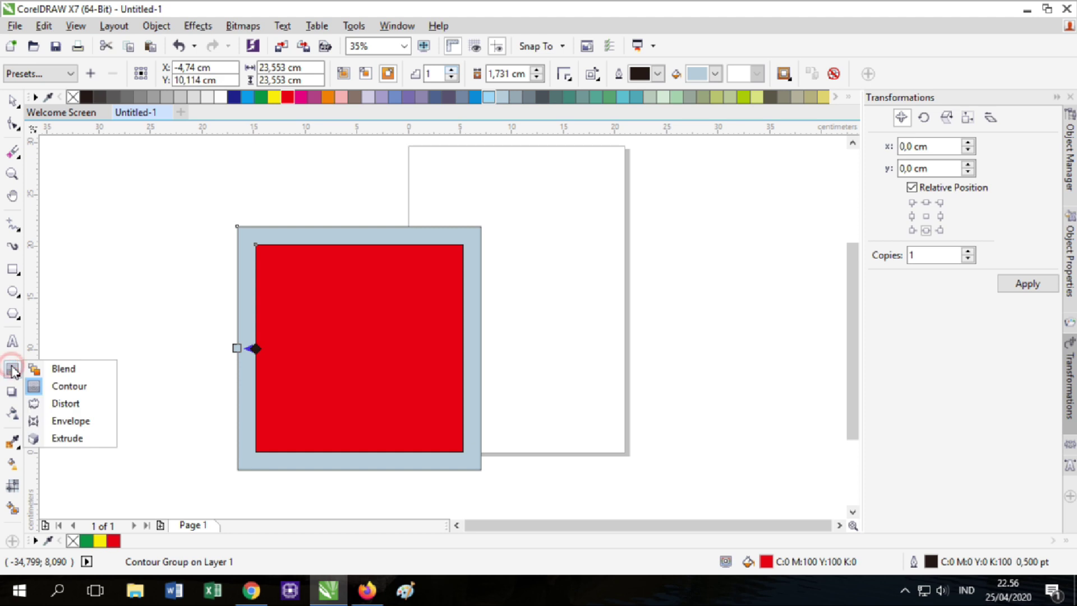
left_click(65, 403)
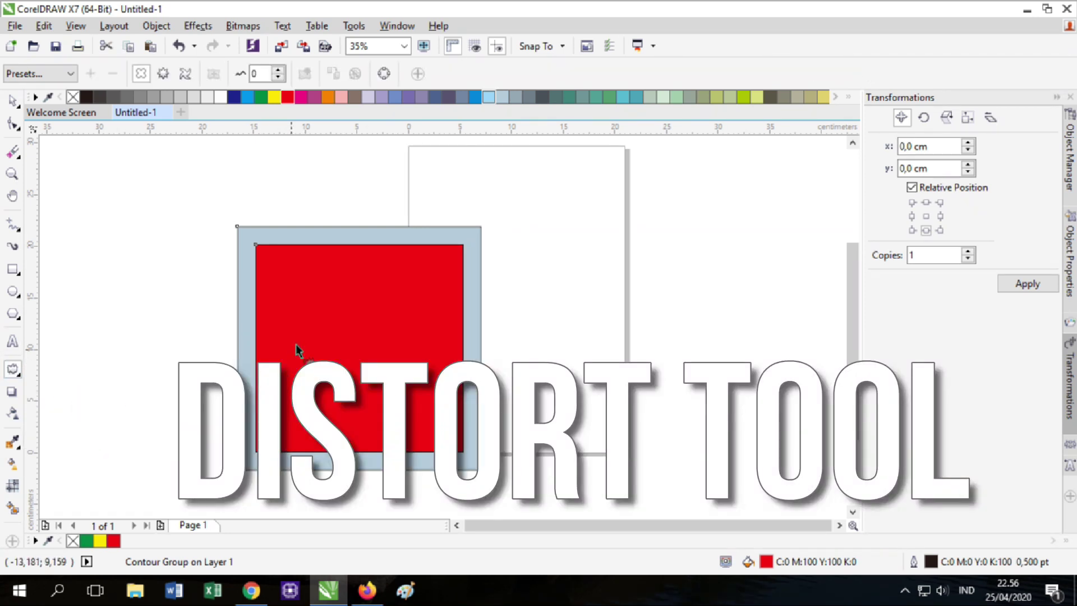
left_click_drag(339, 321, 385, 320)
left_click_drag(391, 372, 346, 257)
left_click(163, 73)
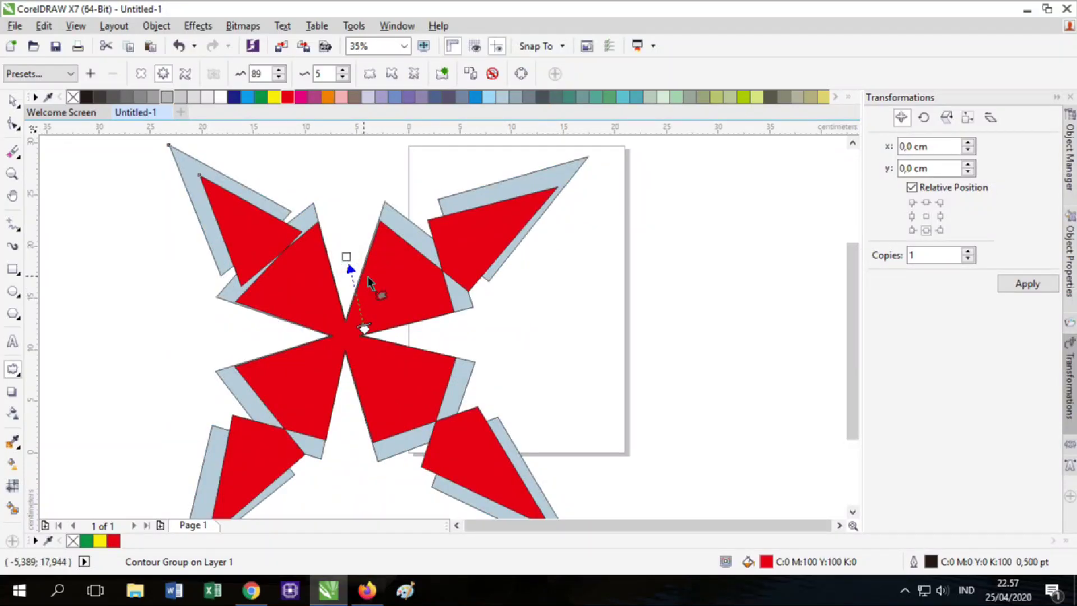
Add a twister distortion of about 153 degrees to the distorted shape, rotating counterclockwise
left_click(185, 73)
left_click_drag(365, 325, 266, 283)
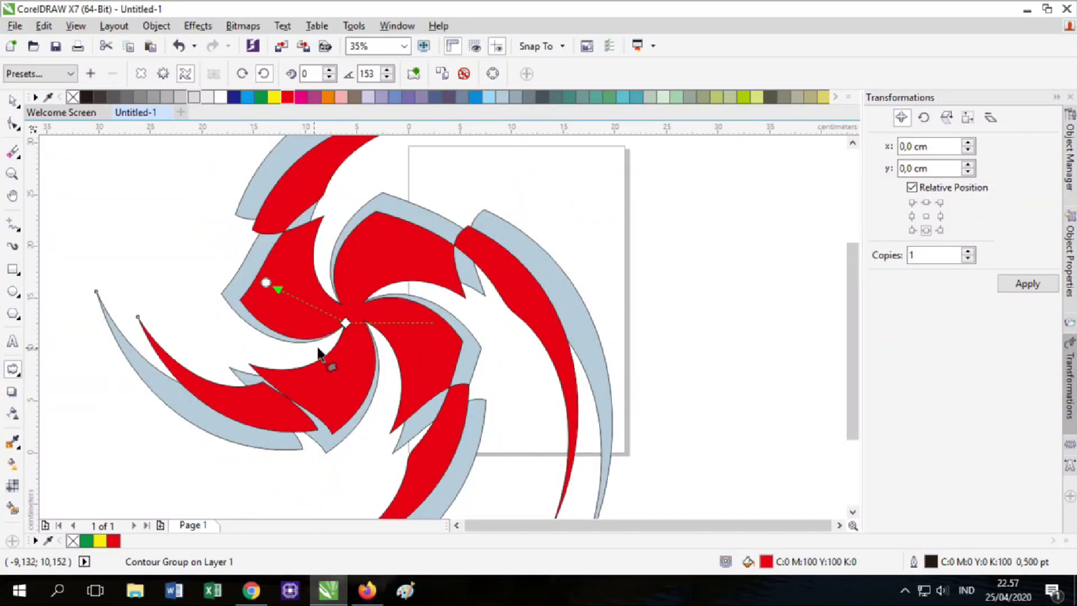
left_click(242, 73)
left_click(264, 74)
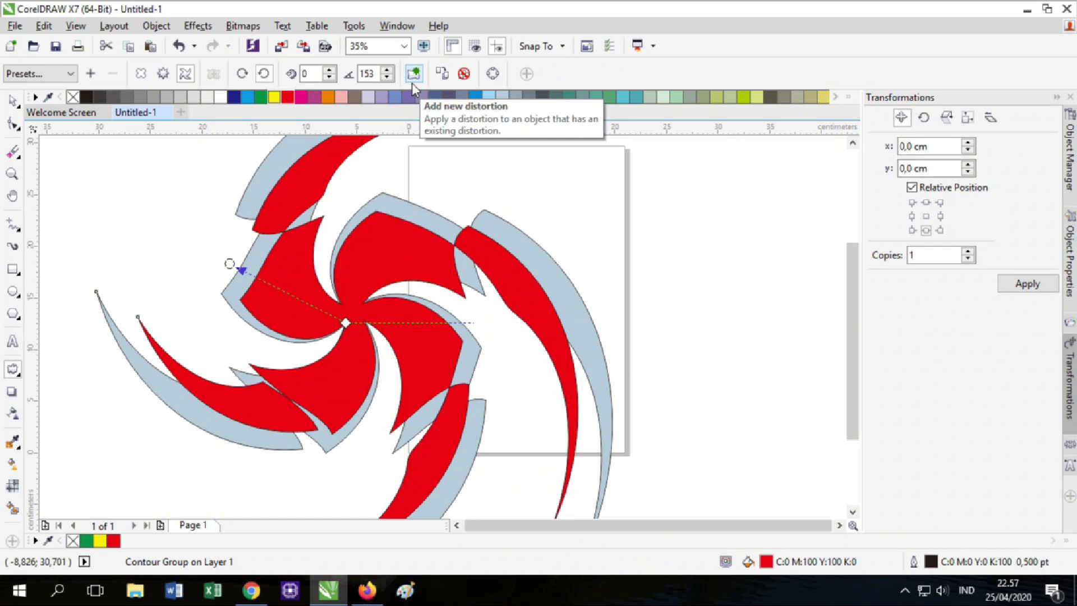
Activate the Envelope tool for the twisted shape and collapse the Transformations docker
left_click(14, 371)
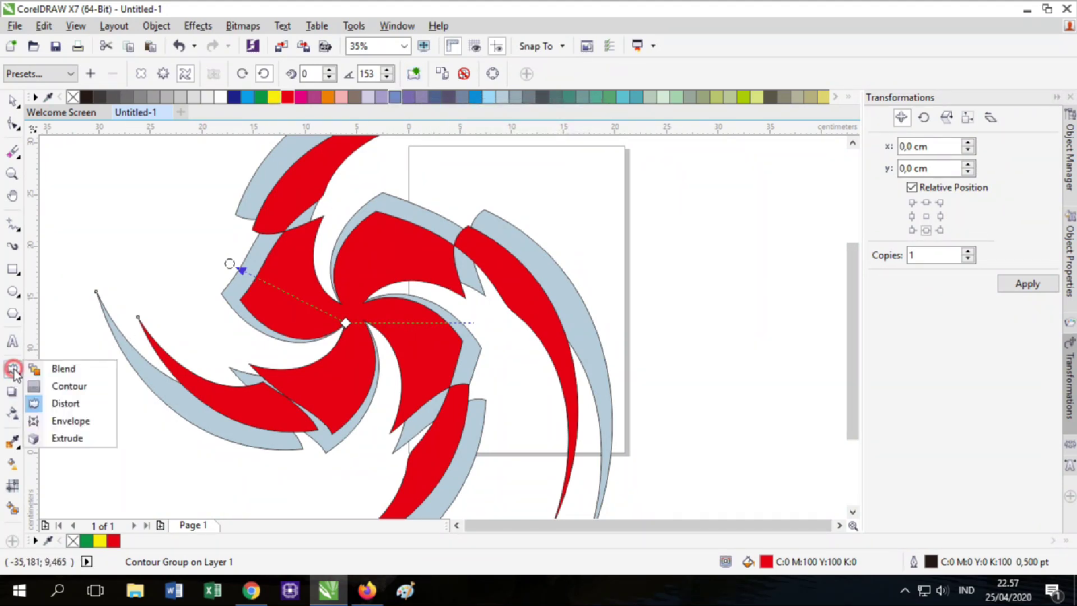
left_click(102, 425)
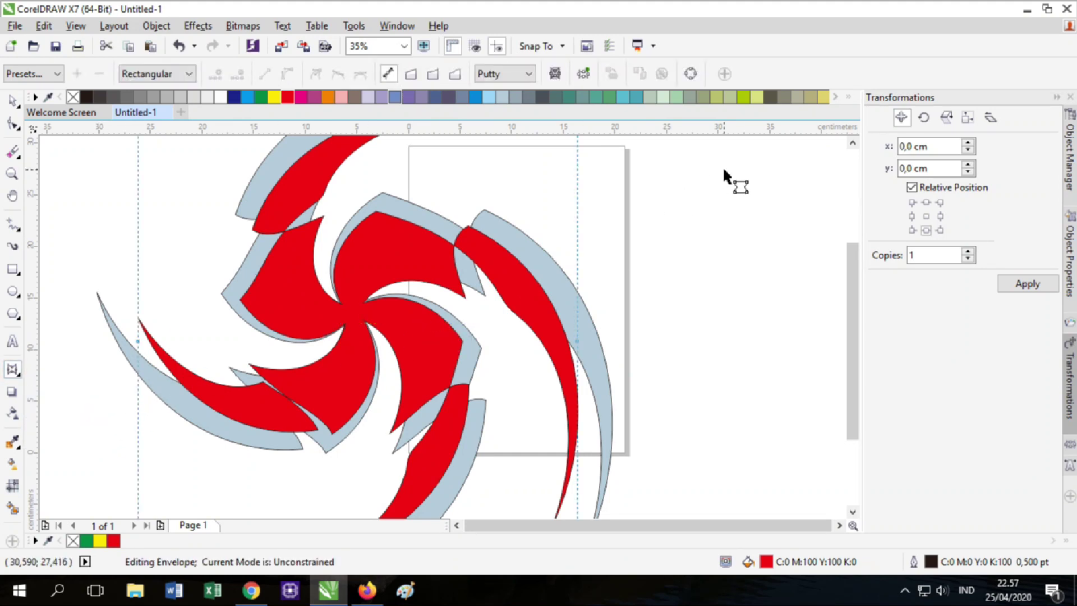
left_click(1055, 98)
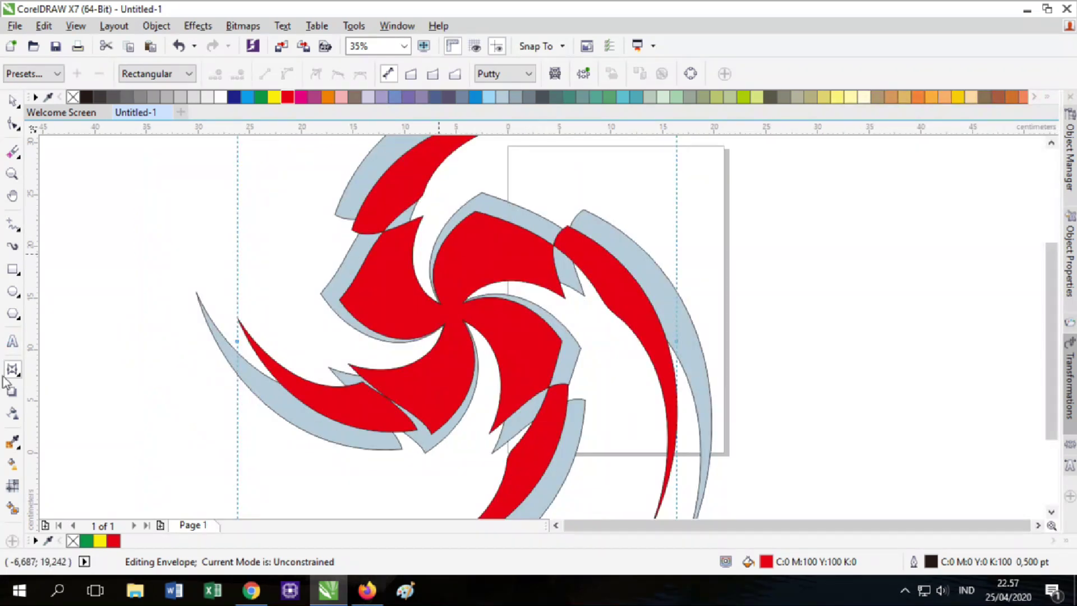
Extrude the twisted shape towards the lower right, with its vanishing point at about 38.4 cm, -46.1 cm
left_click(14, 371)
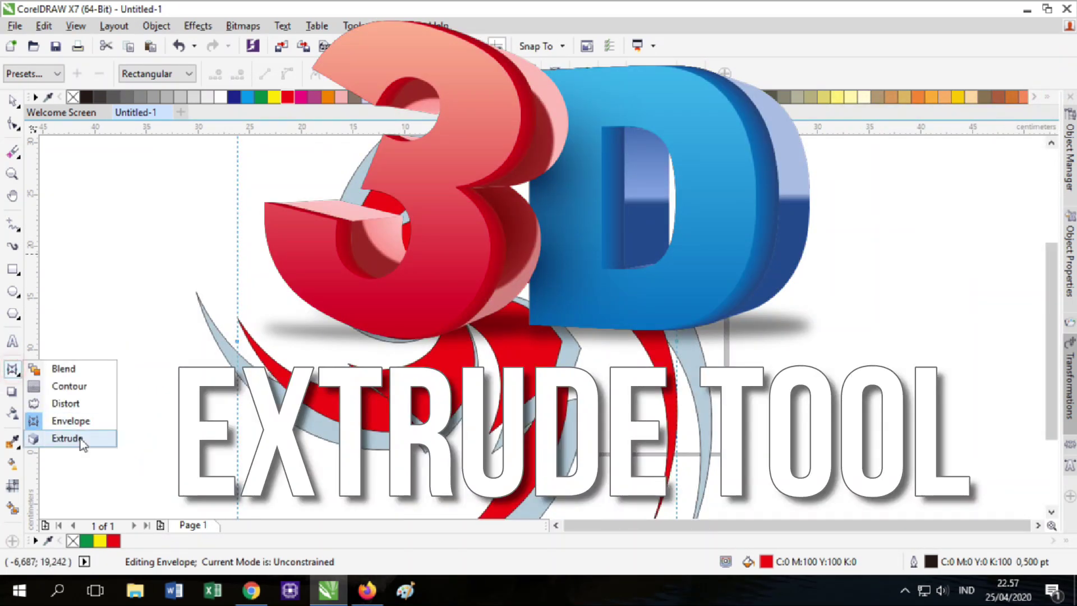
left_click(80, 443)
scroll(190, 267, "down", 2)
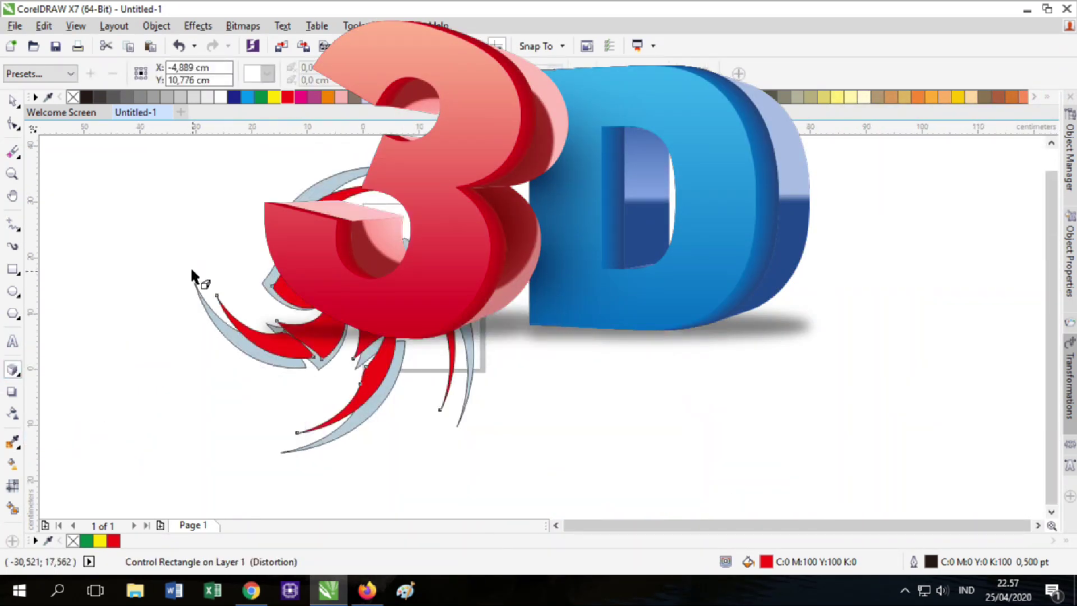
left_click_drag(337, 312, 556, 499)
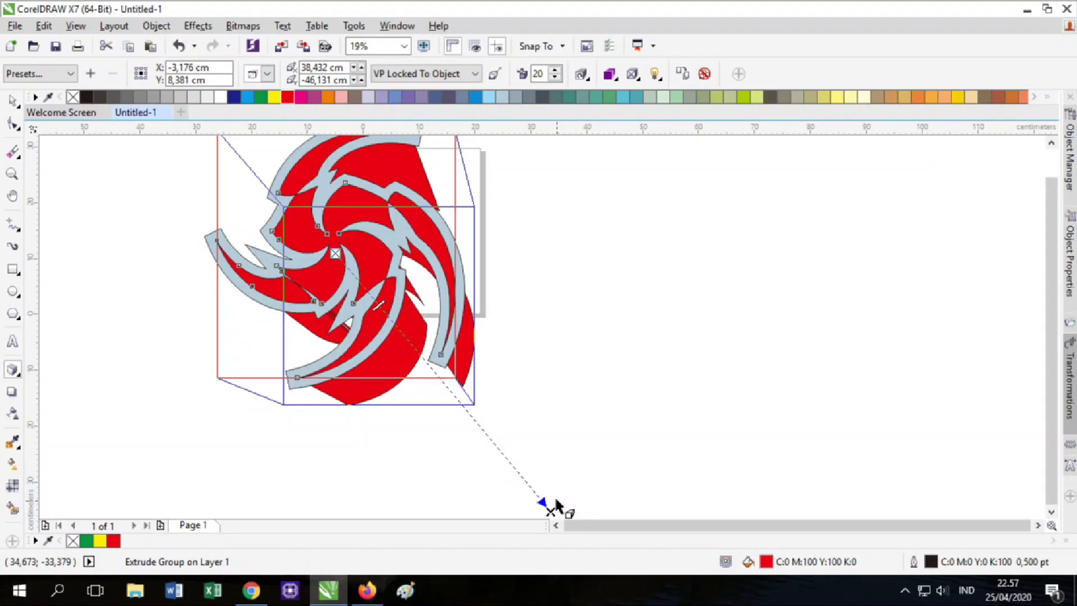
Set the extrusion's sides to a solid yellow colour and deselect the shape
left_click(610, 73)
left_click(650, 133)
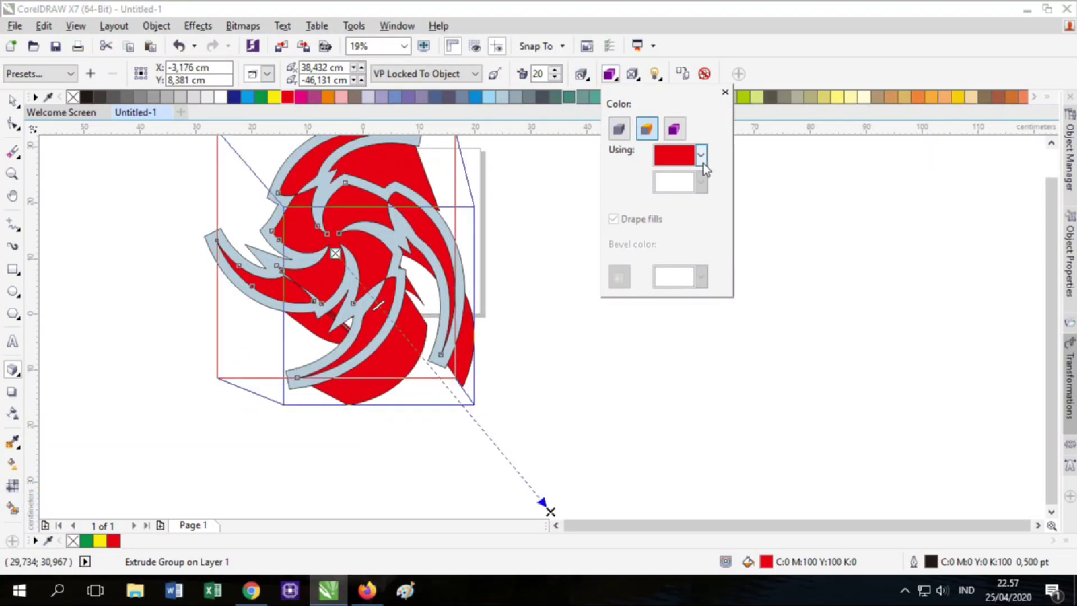
left_click(702, 160)
left_click(685, 180)
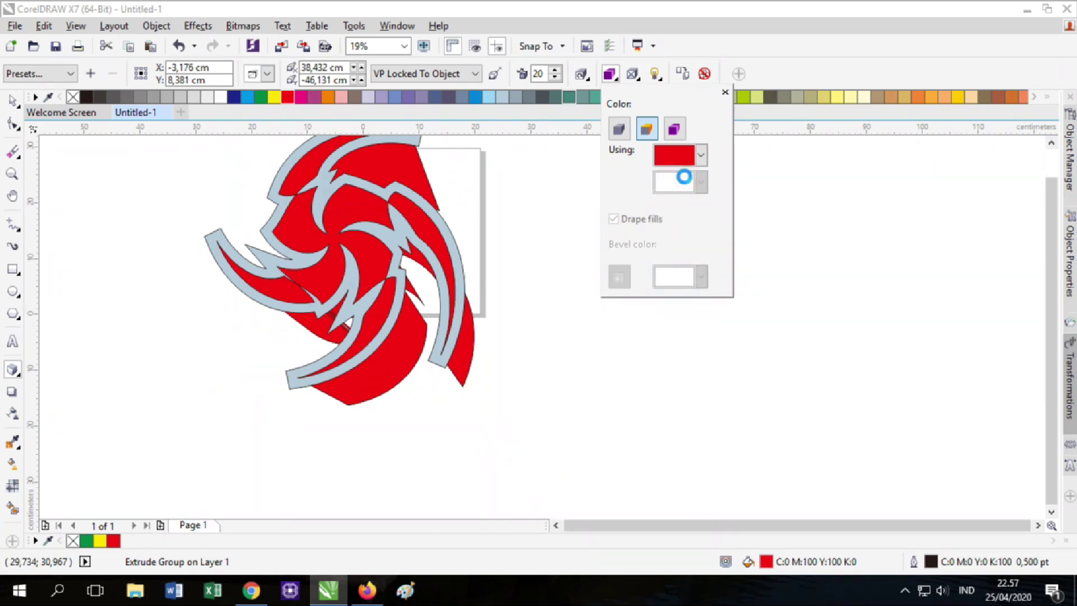
left_click(725, 93)
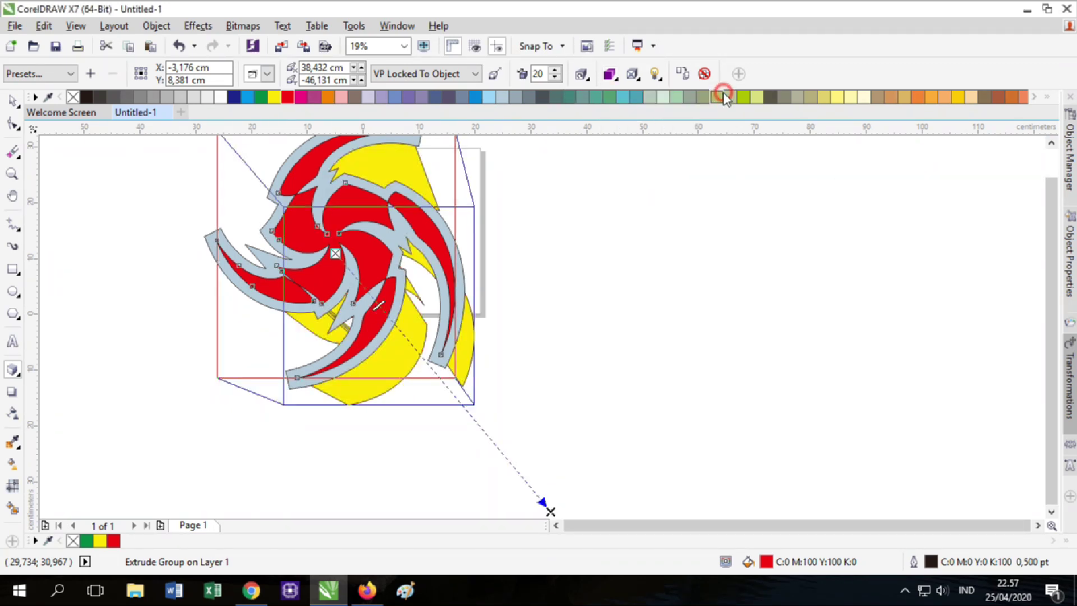
scroll(401, 334, "down", 1)
scroll(401, 333, "up", 1)
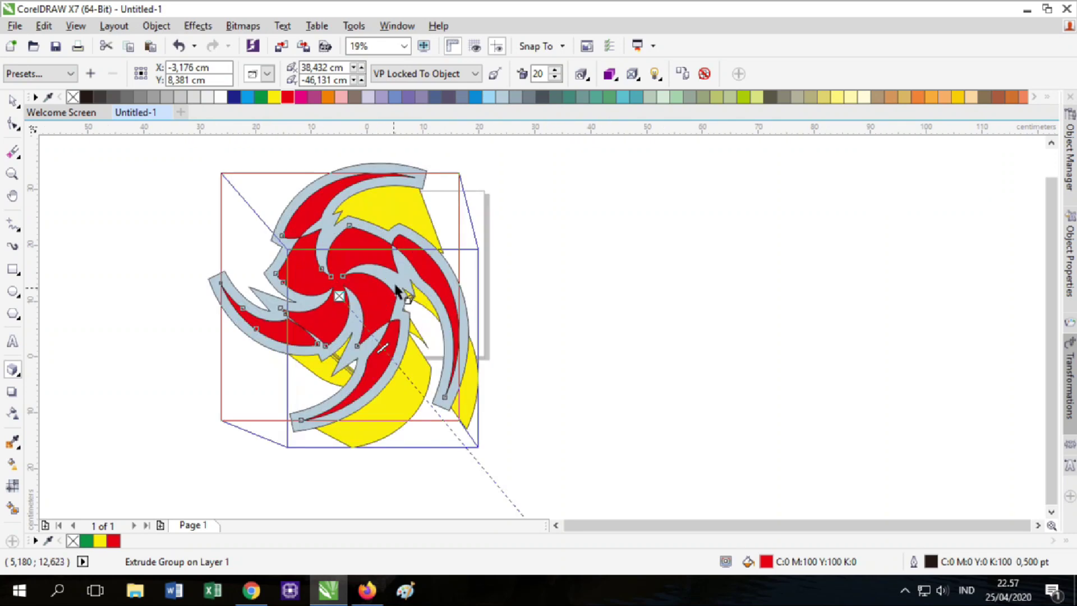
left_click(13, 102)
left_click(63, 216)
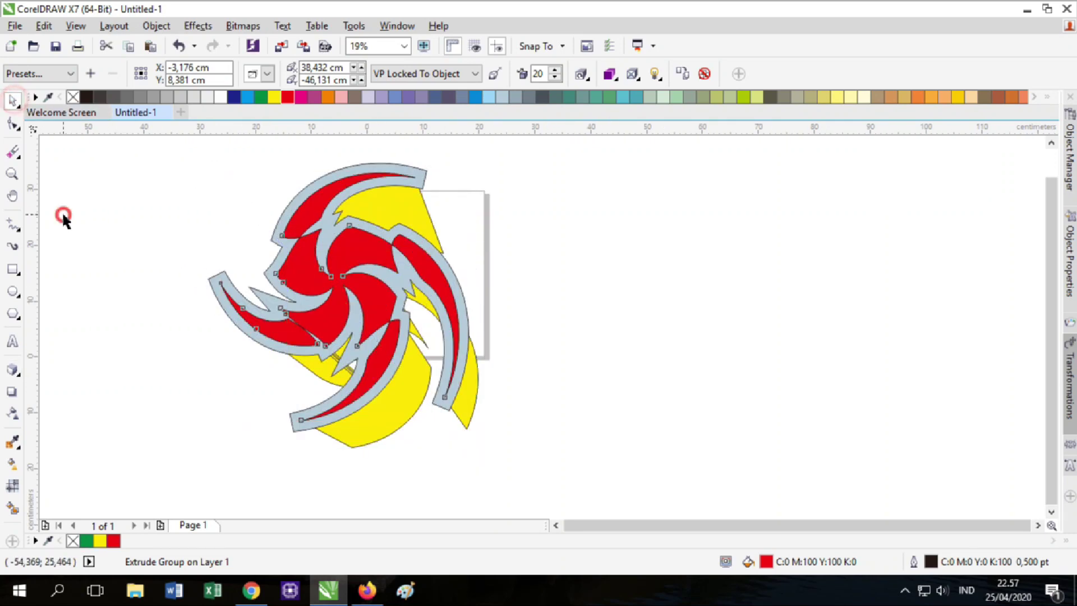
Draw a square about 23.6 cm wide beside the page's right edge and fill it orange
left_click(17, 375)
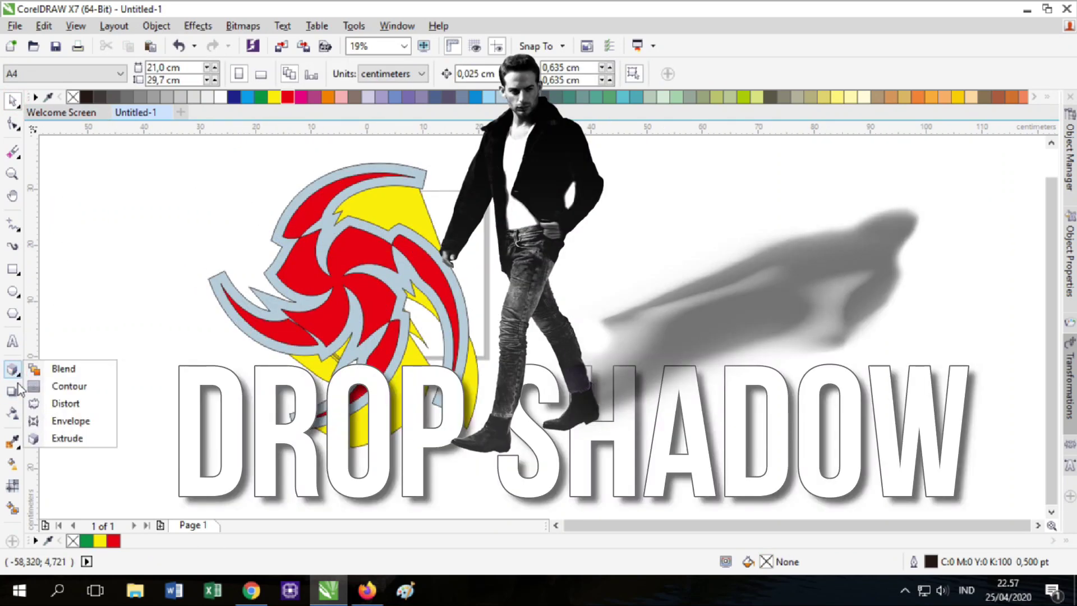
left_click(13, 391)
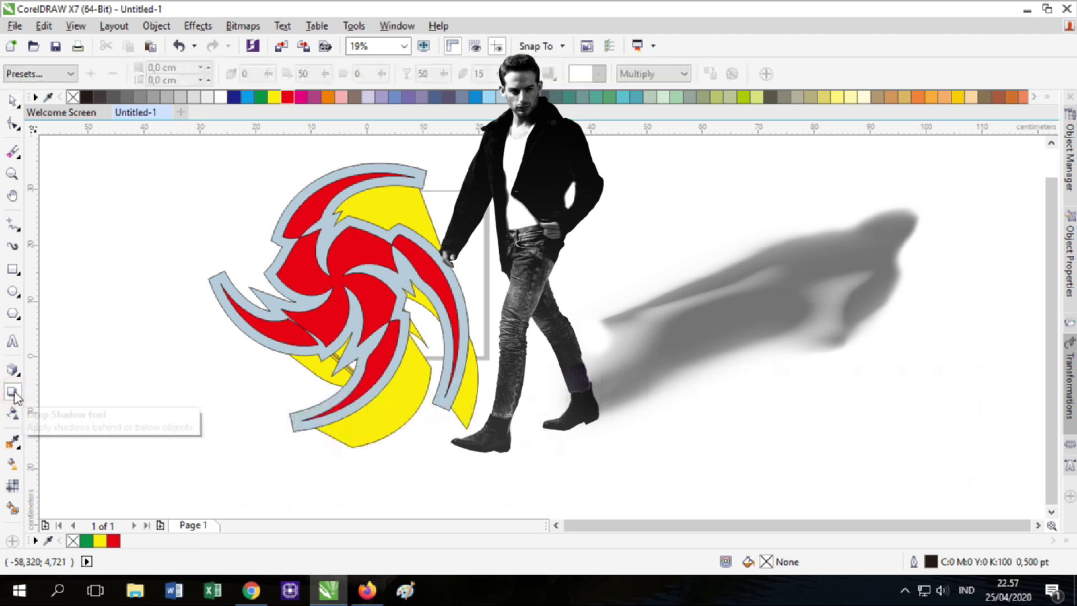
key("space")
key("Tab")
left_click(13, 269)
left_click_drag(499, 201, 632, 332)
left_click(287, 97)
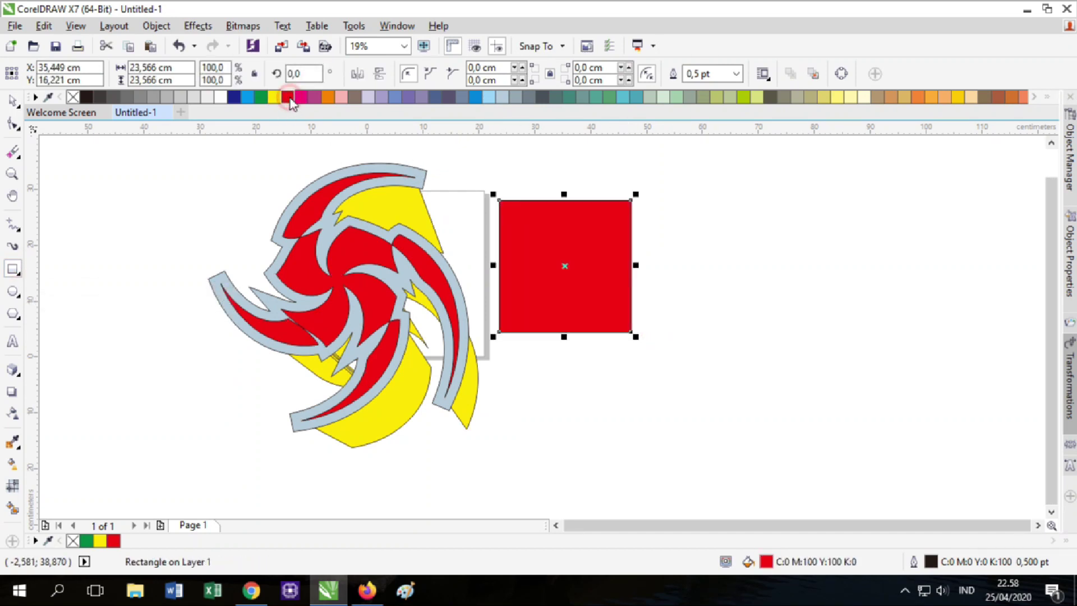
left_click(327, 97)
Add a drop shadow to the orange square, offset about 1.21 cm right and 1.26 cm down, and view its feathering direction options
left_click(12, 391)
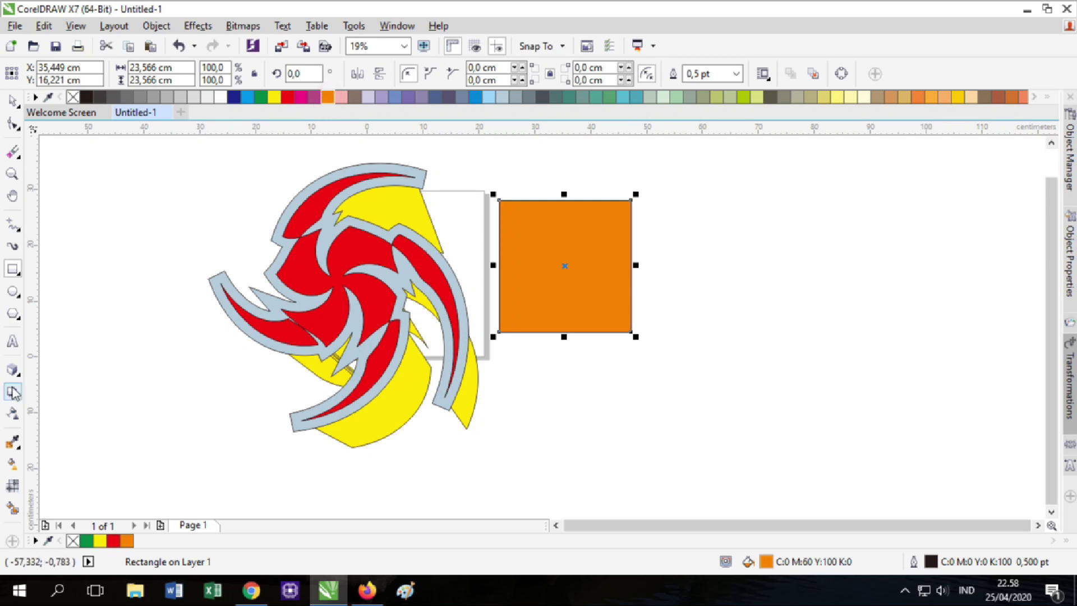
left_click_drag(564, 265, 634, 339)
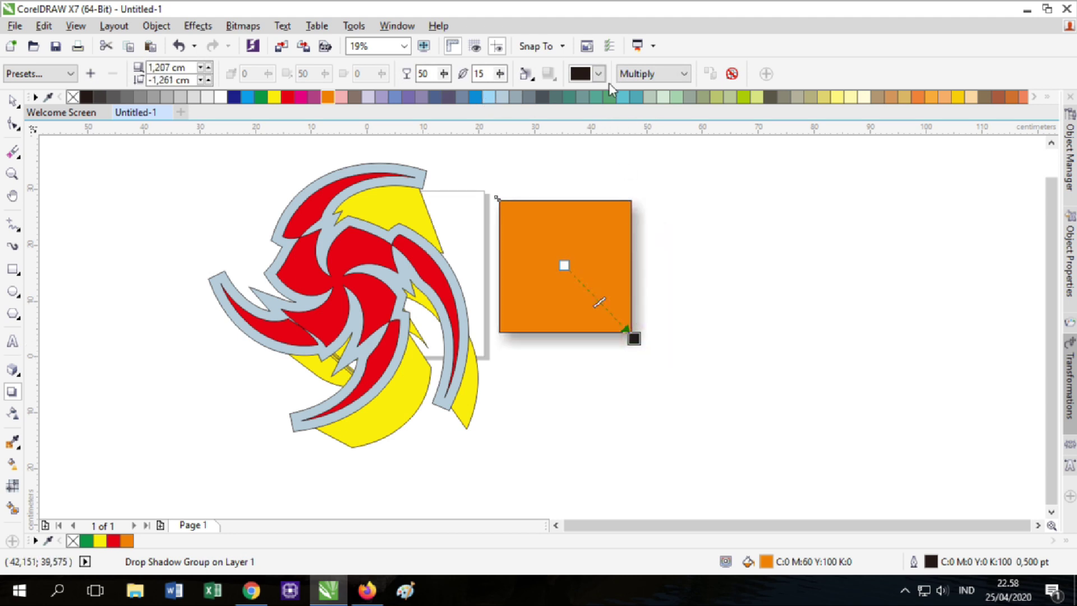
left_click(524, 75)
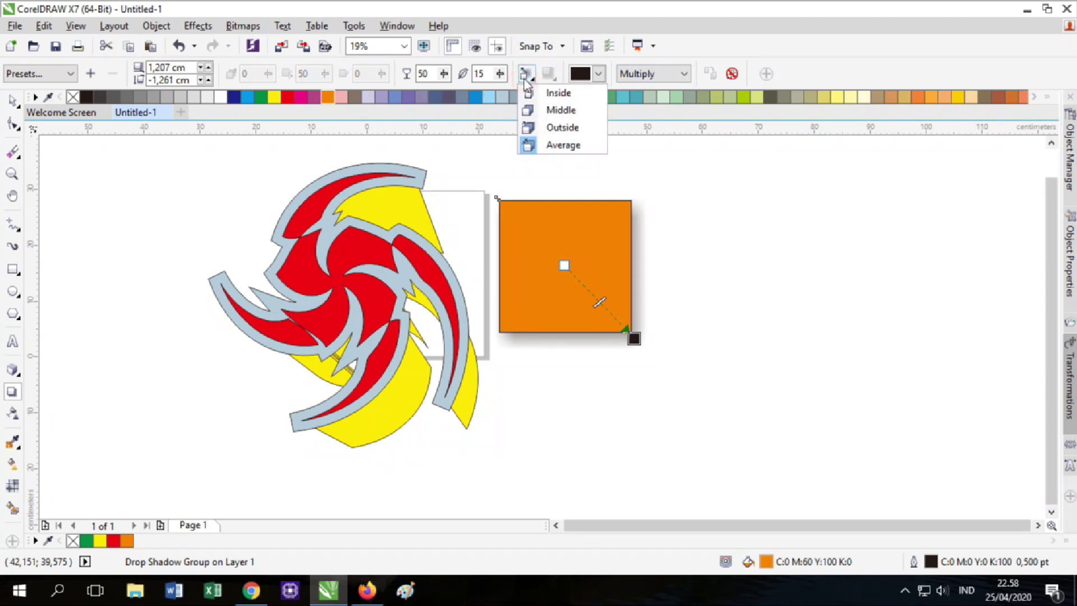
left_click(526, 79)
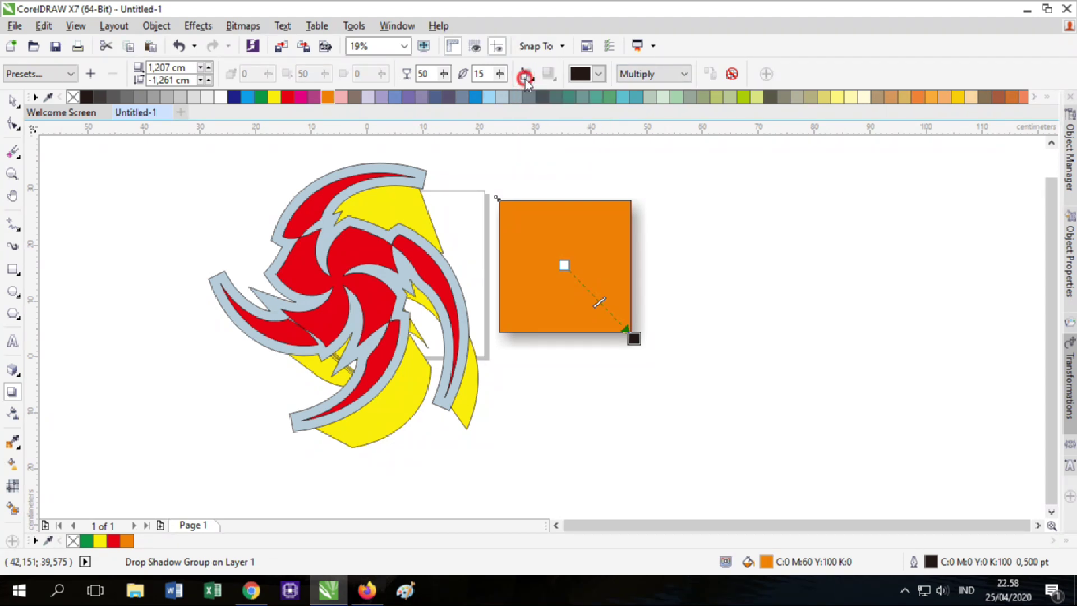
Apply a uniform transparency of 50 to the red twisted shape with the Transparency tool and deselect it
left_click(8, 99)
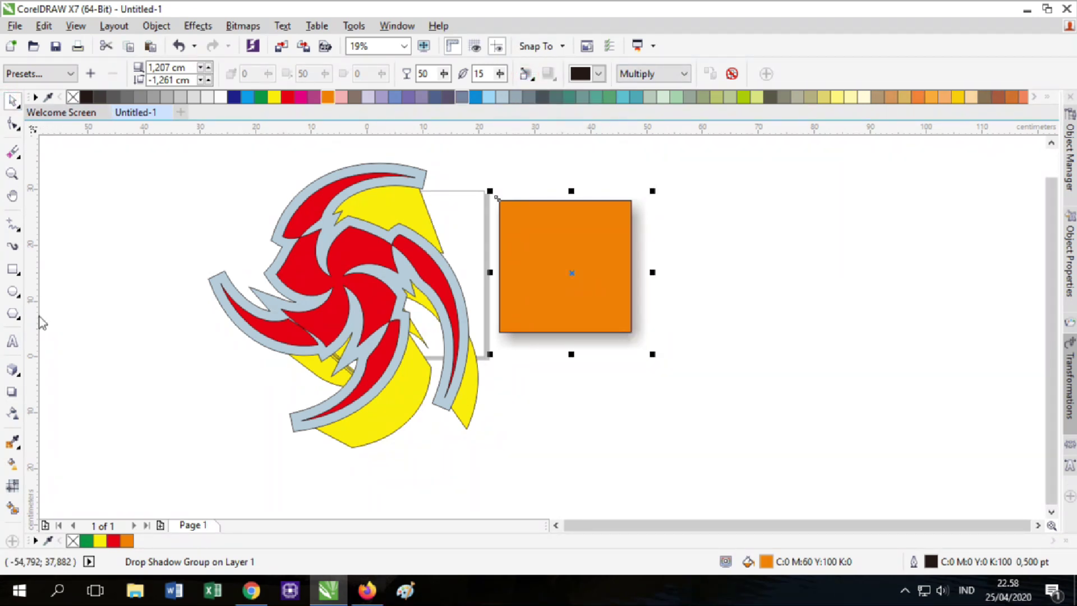
left_click(14, 414)
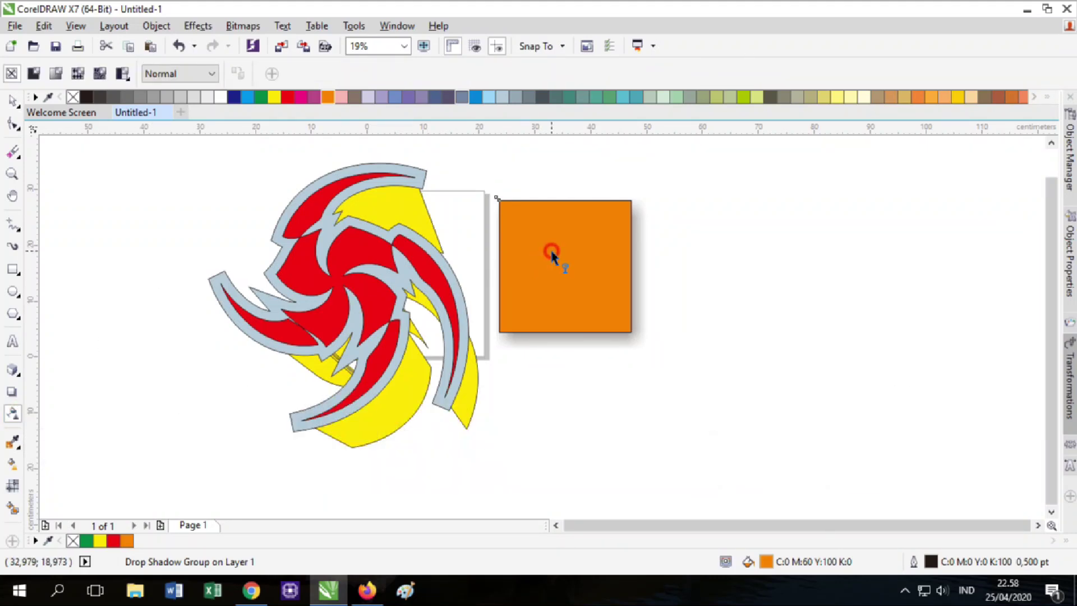
left_click(352, 251)
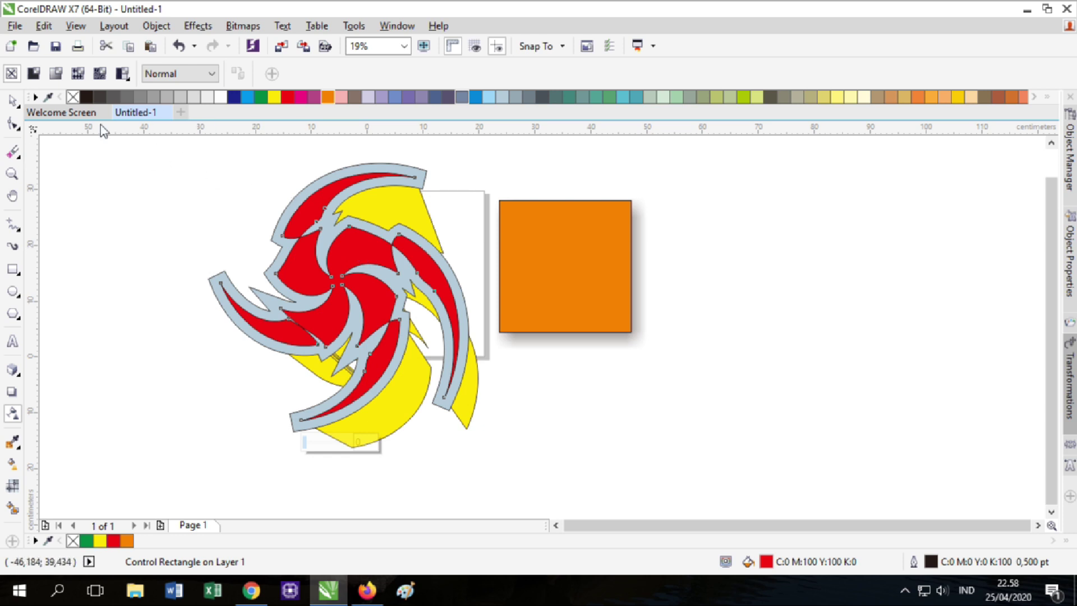
left_click(38, 77)
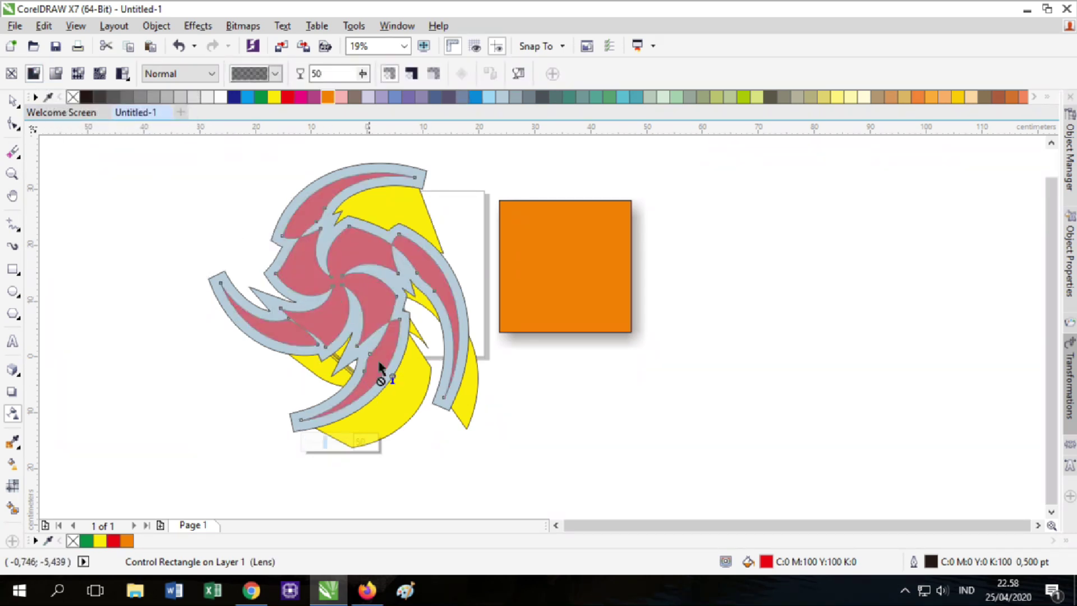
left_click(386, 413)
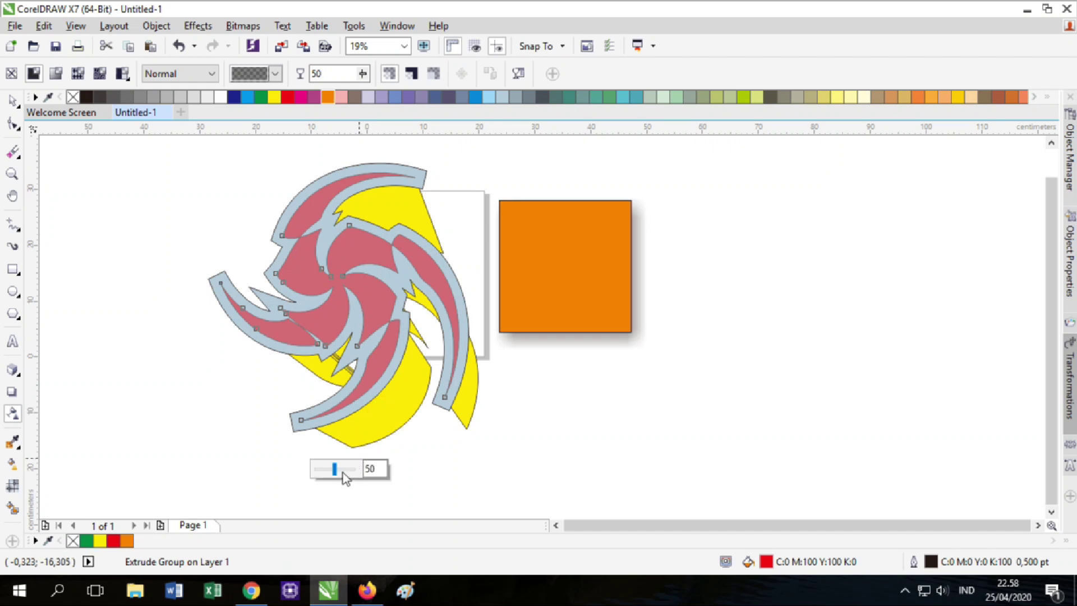
left_click(12, 100)
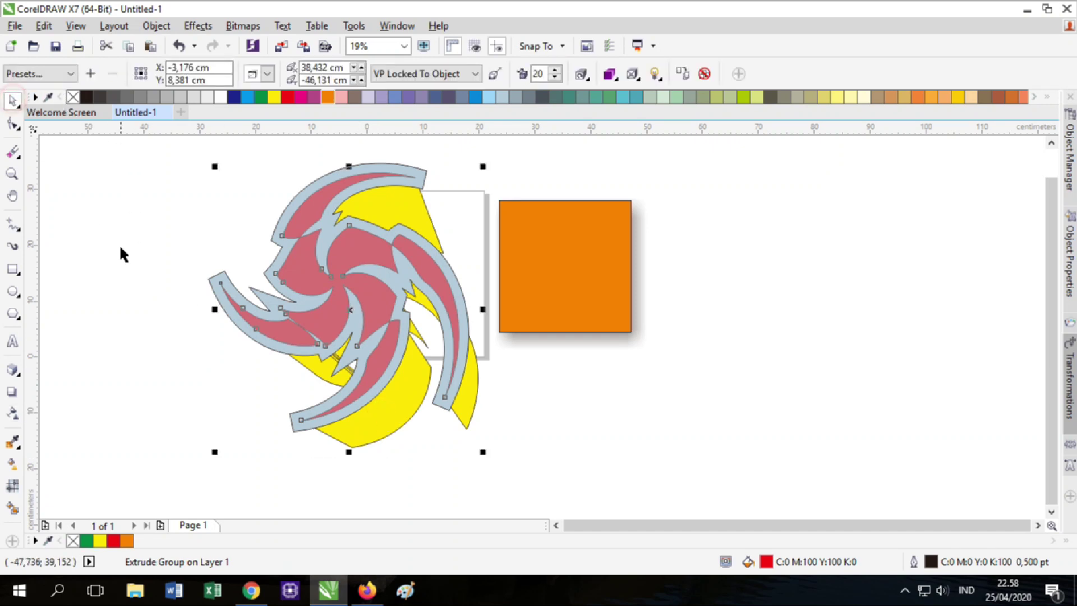
left_click(119, 244)
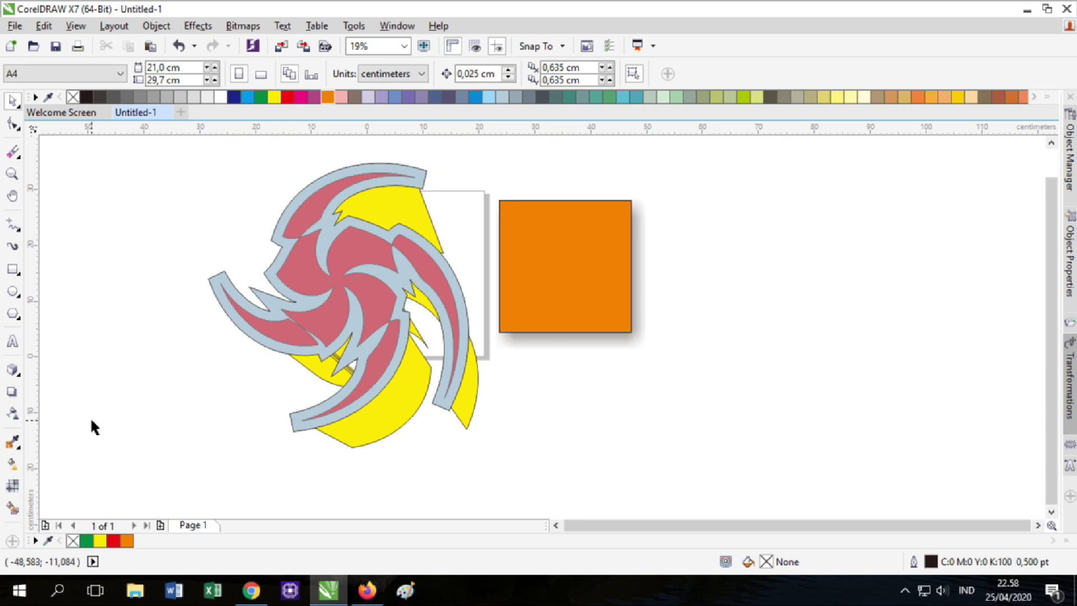
Delete the extruded twisted shape and the orange square together with its shadow, leaving an empty page for the next demonstration
scroll(282, 352, "down", 2)
left_click_drag(197, 246, 513, 467)
key("Delete")
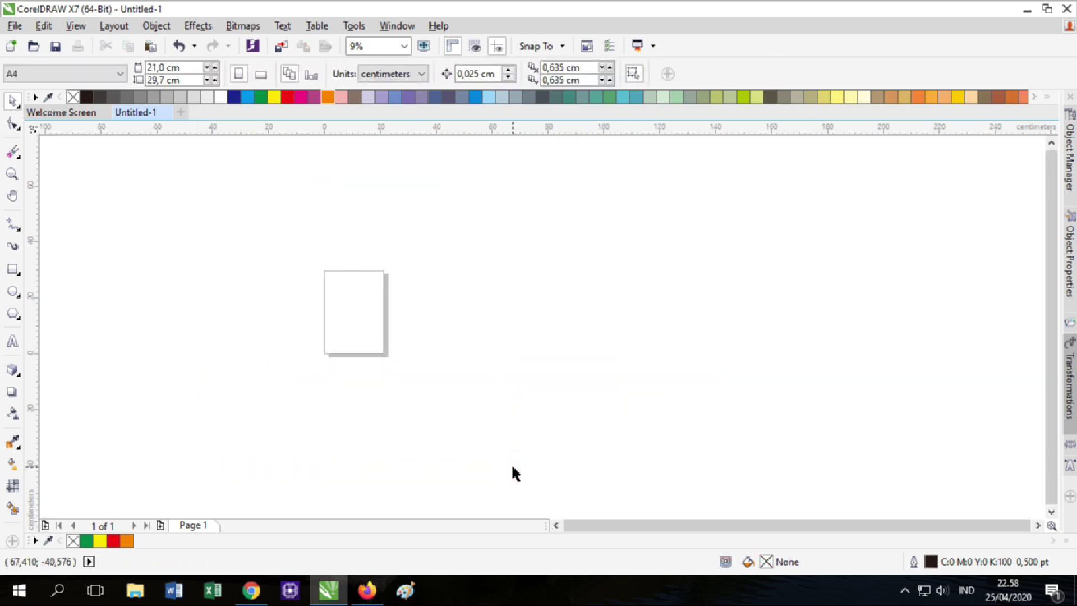
scroll(325, 326, "up", 2)
scroll(326, 321, "up", 2)
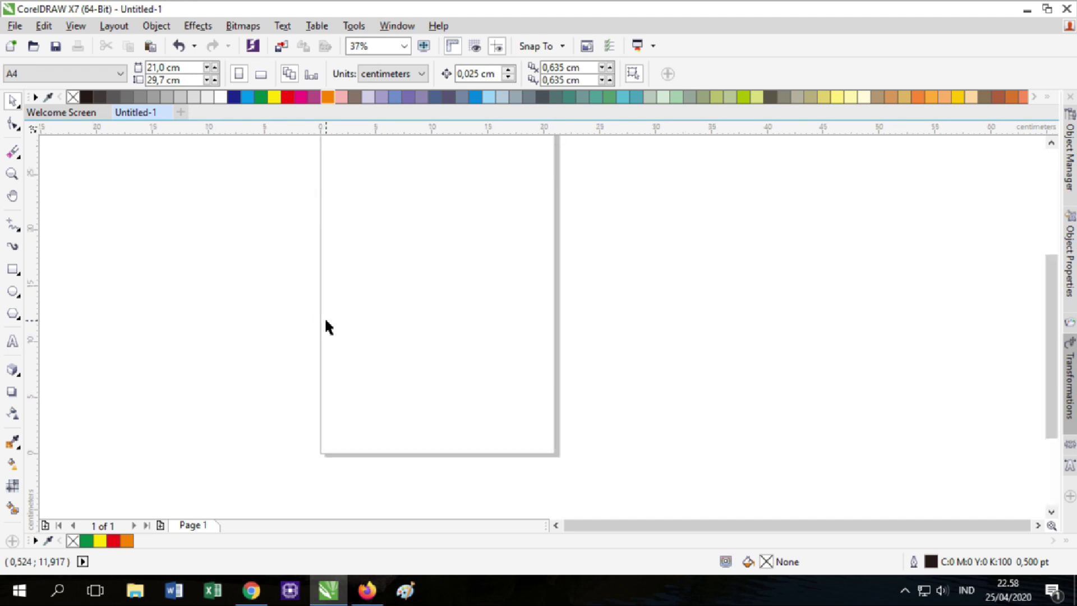
left_click_drag(1052, 336, 1052, 318)
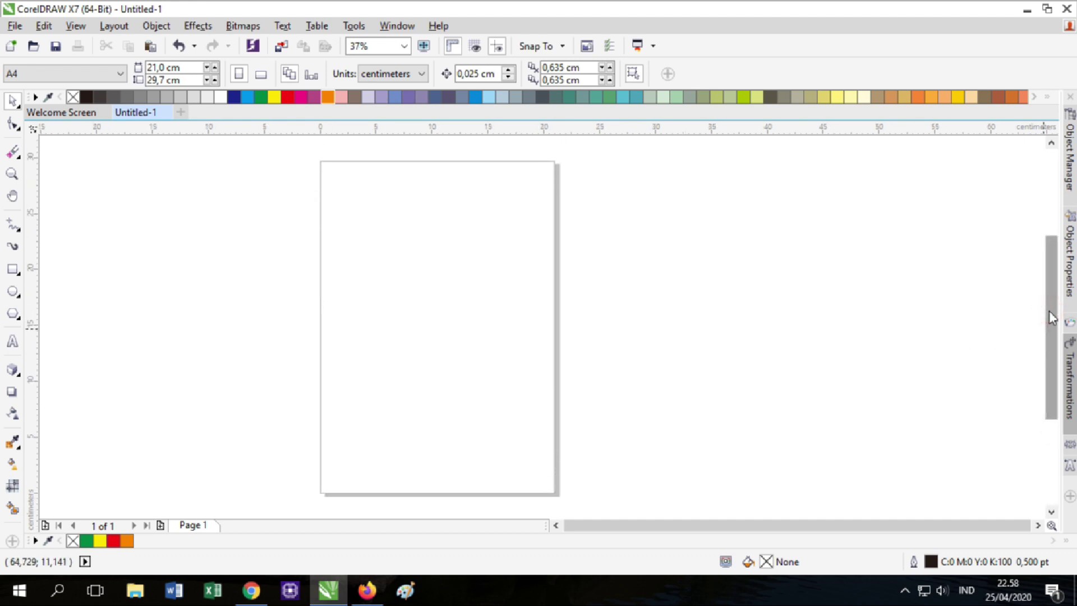